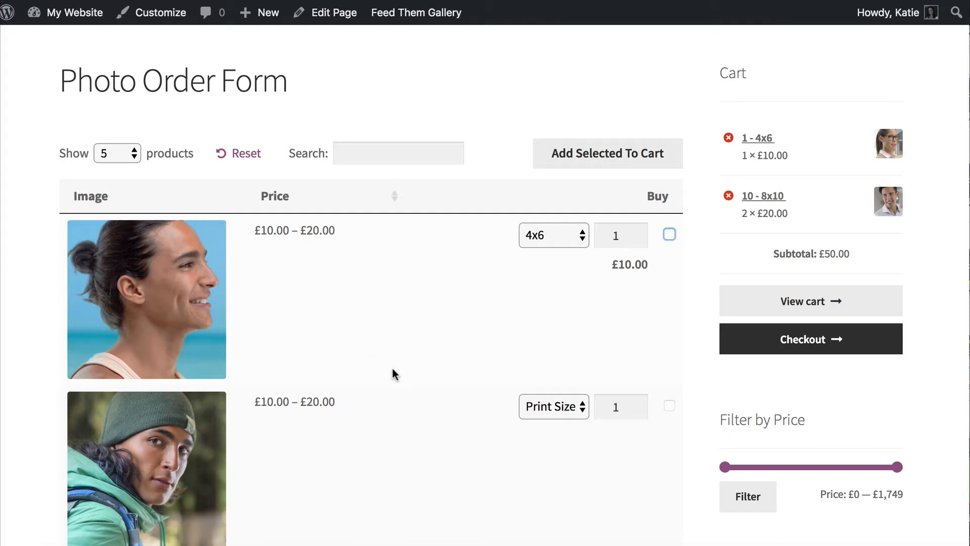
- Preview the first photo, then try the 8x10 print size before returning to 4x6
click(158, 303)
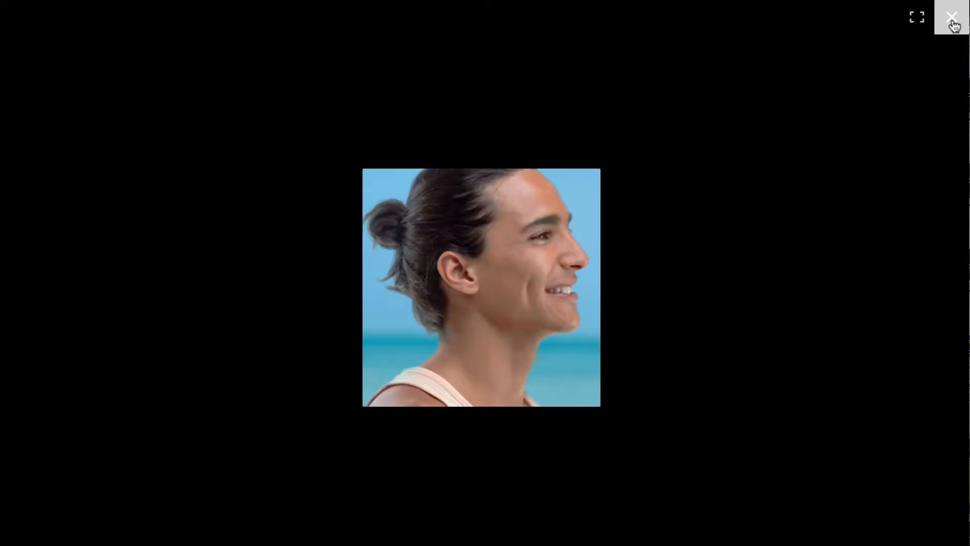
click(950, 18)
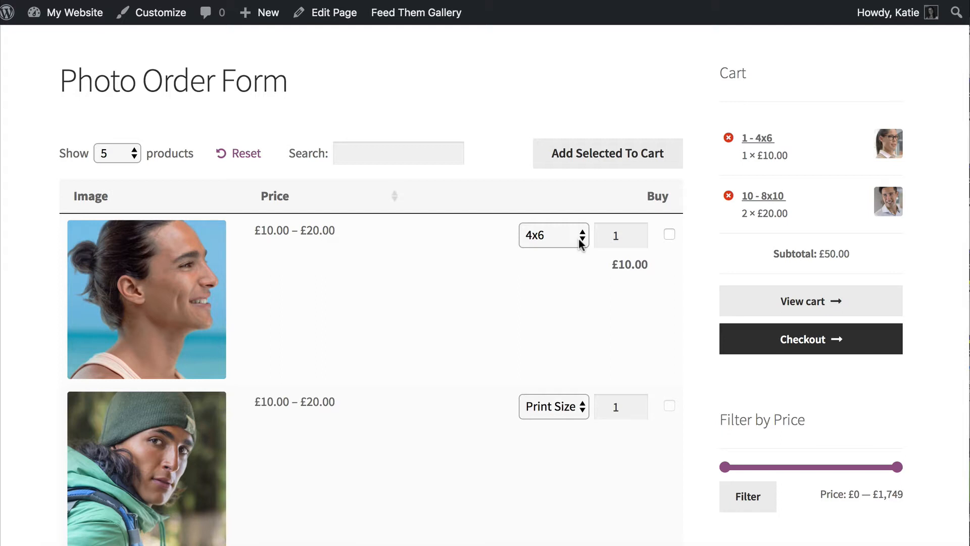
click(579, 240)
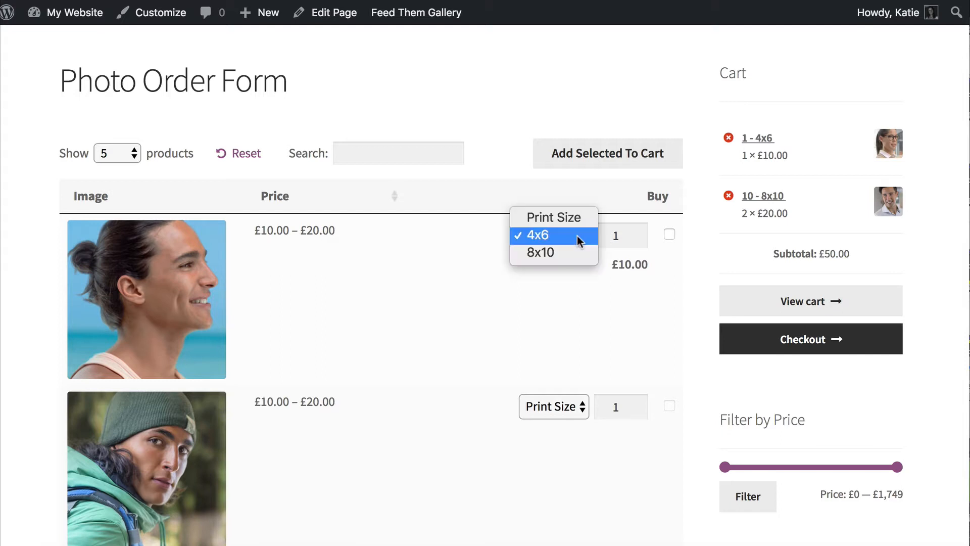
click(546, 255)
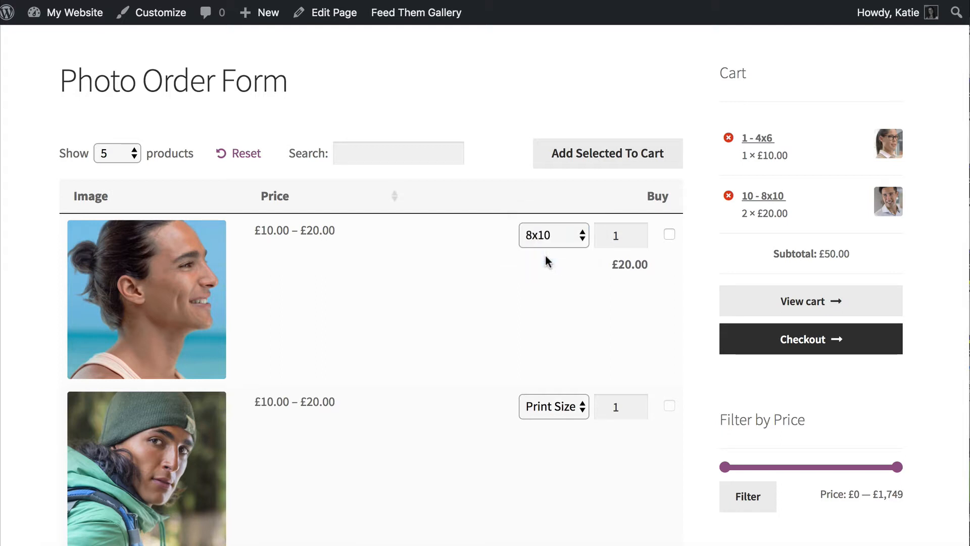
click(554, 236)
click(549, 221)
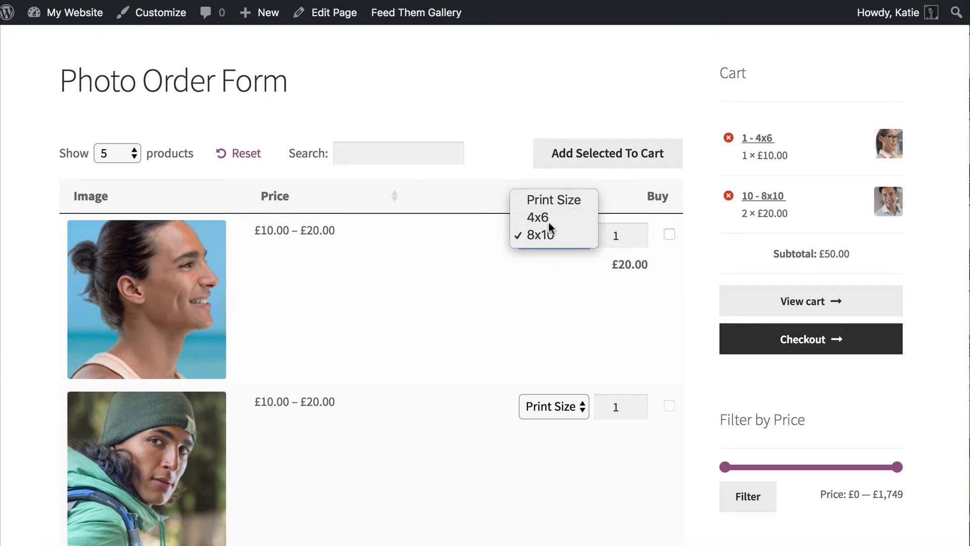
- Tick Buy for the first photo, set quantity 3 and add it to the cart
click(668, 234)
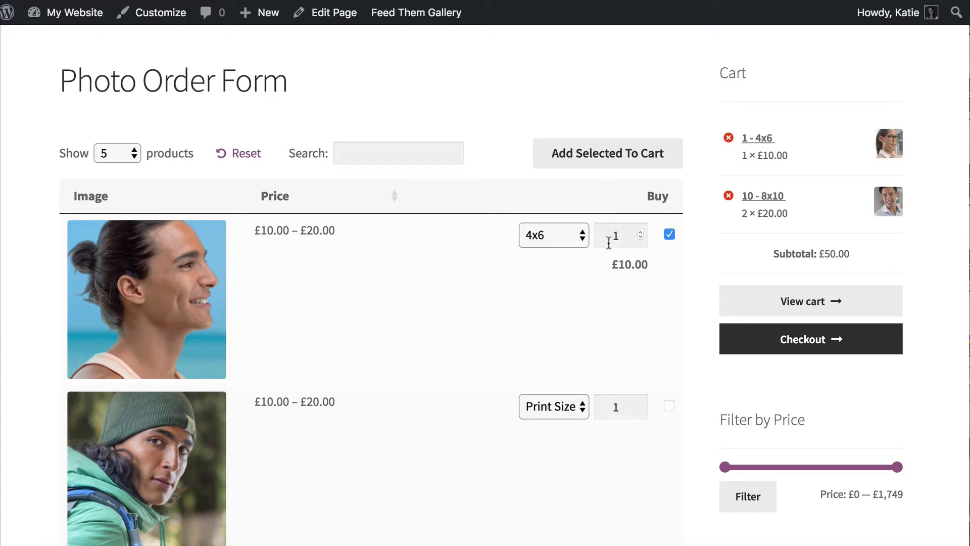
click(641, 232)
click(642, 232)
click(615, 155)
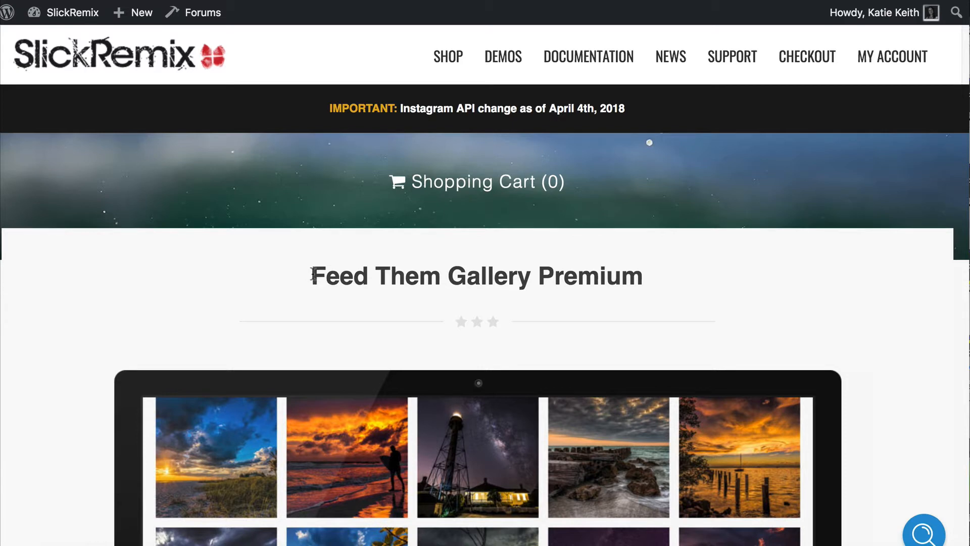
- Highlight the Feed Them Gallery Premium heading, then clear the selection
drag(311, 275, 646, 279)
click(651, 285)
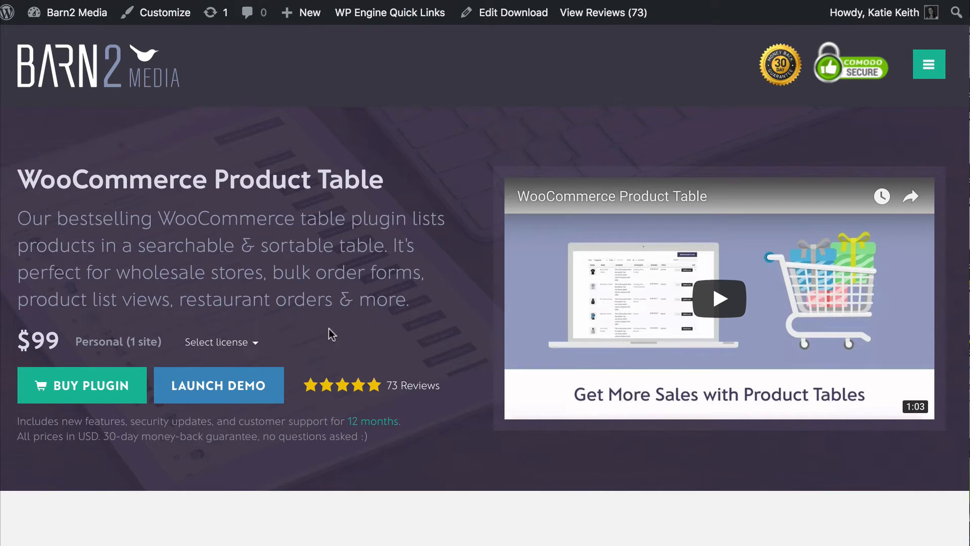
- Scroll through the WooCommerce Product Table and Password Protected Categories plugin pages
scroll(432, 359, down, 3)
scroll(432, 363, down, 6)
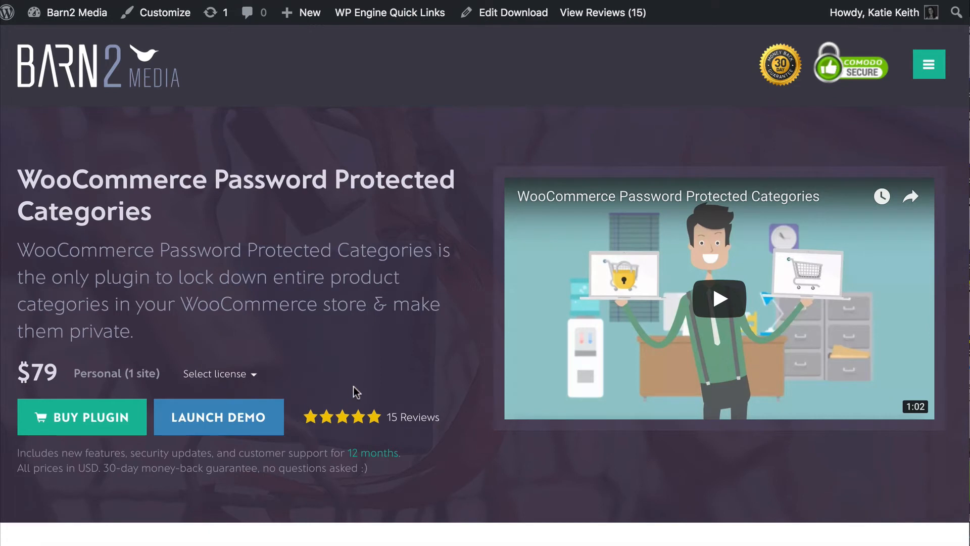
scroll(353, 389, down, 3)
scroll(354, 386, down, 6)
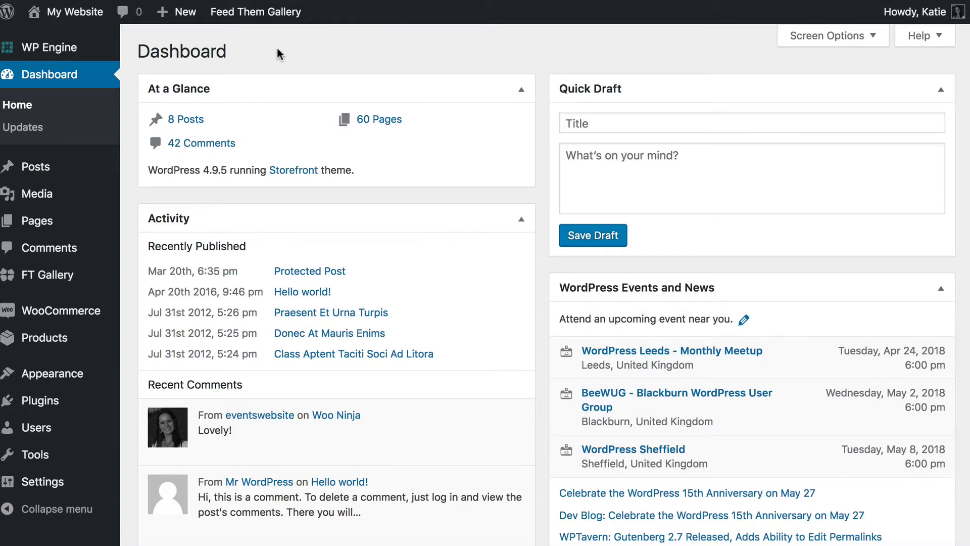
- Add a new product named 'Sample Photo Product' with the description 'Description here.'
mouse_move(50, 341)
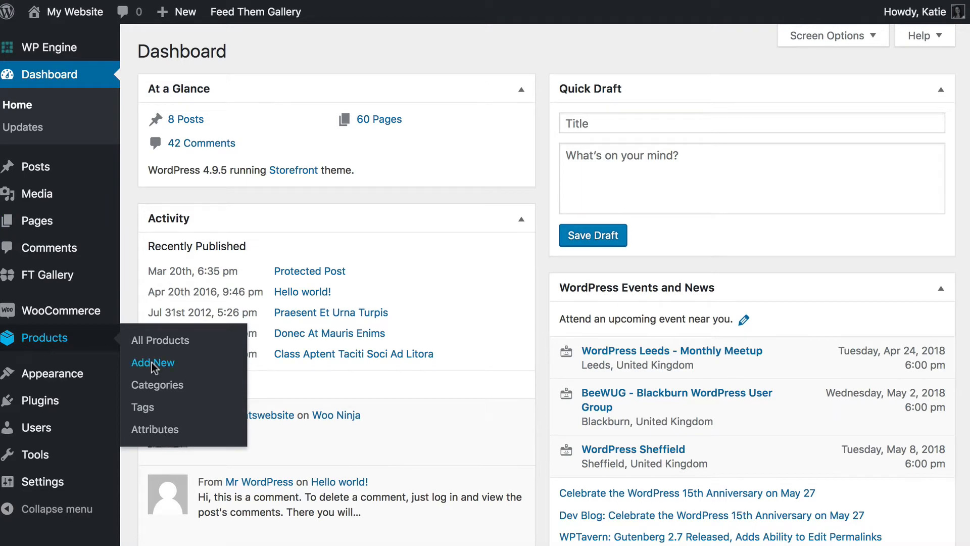
click(191, 359)
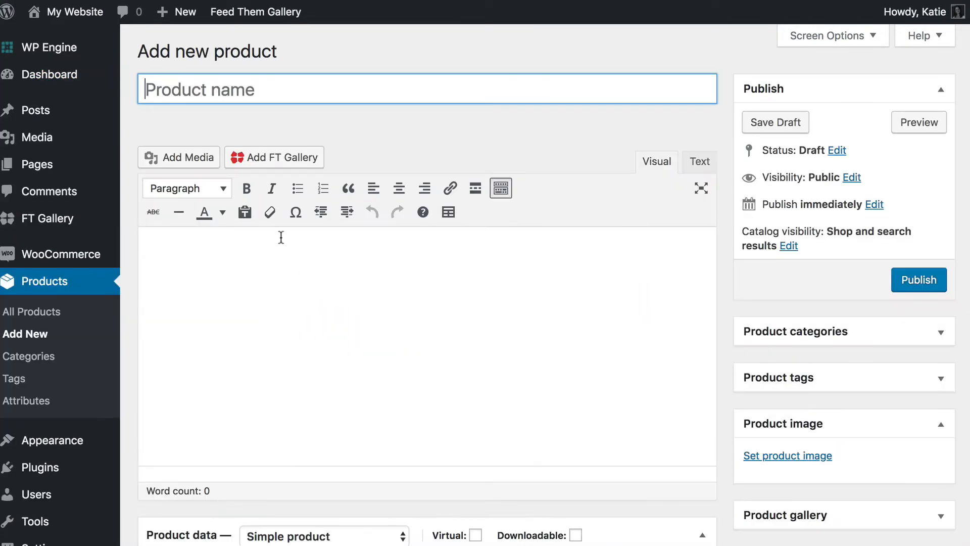
text(Sample )
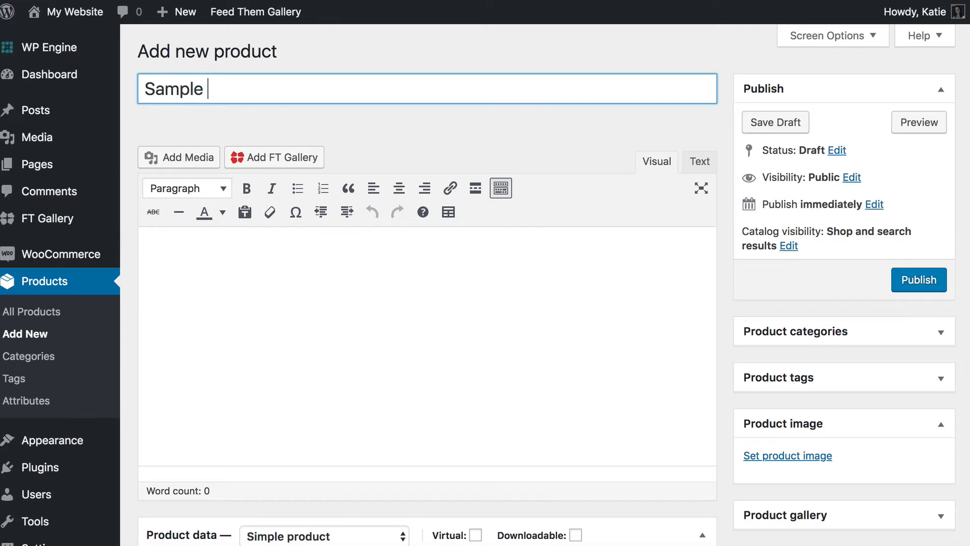
text(Photo Produ)
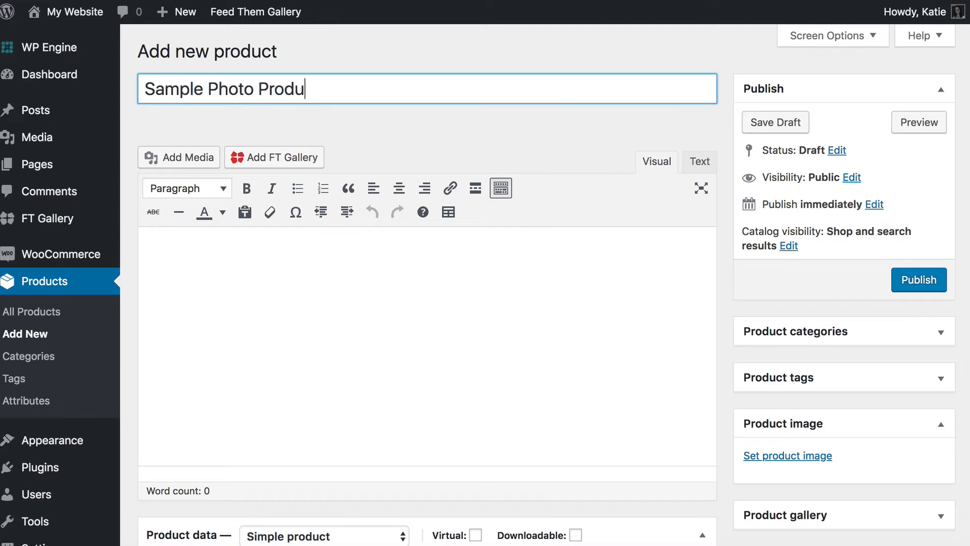
text(ct)
click(256, 268)
text(De)
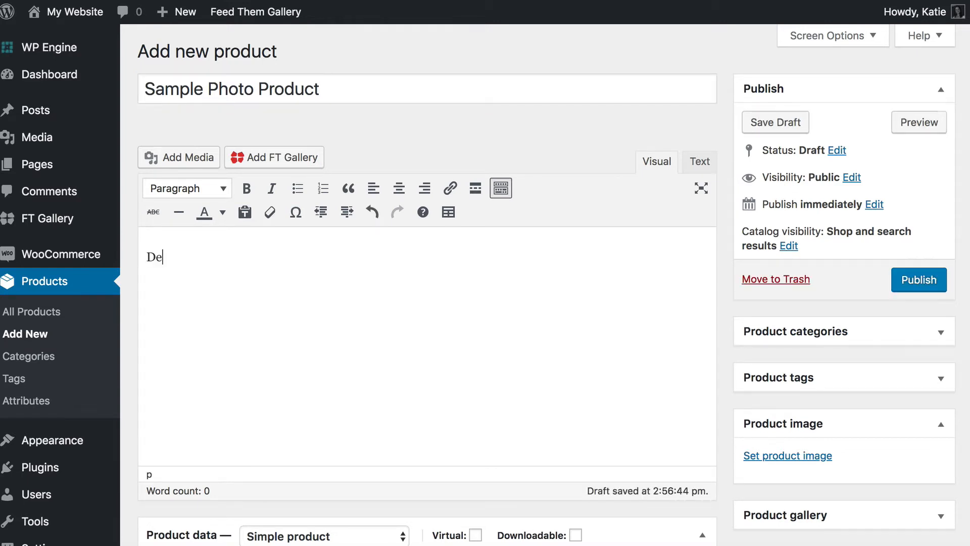
text(scription here)
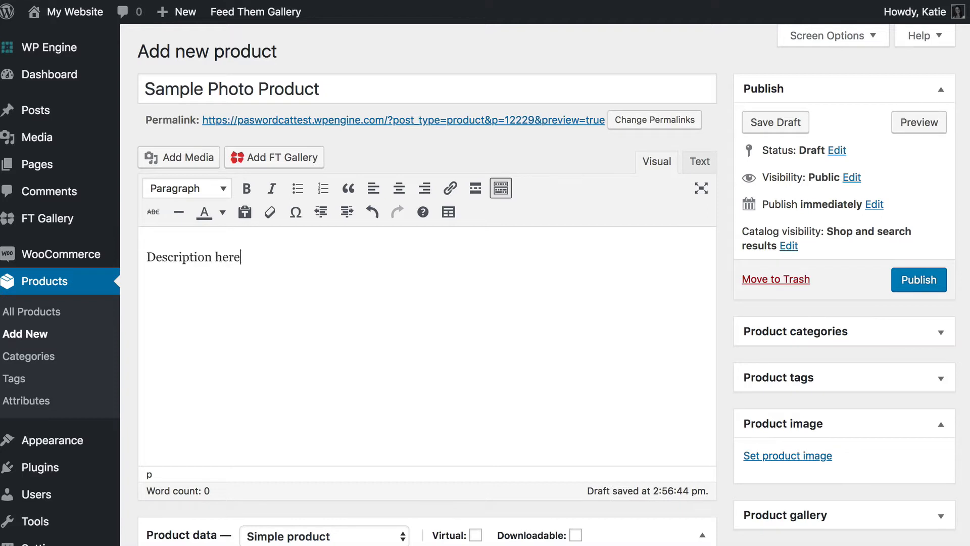
text(.)
scroll(377, 215, down, 3)
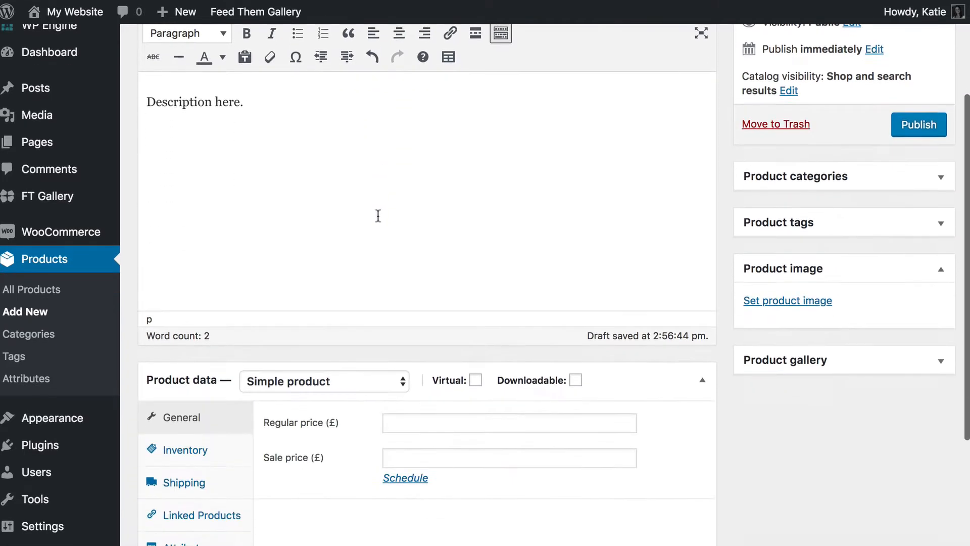
- Enter a regular price of 50.00 and change the product type to Variable product
scroll(378, 216, down, 1)
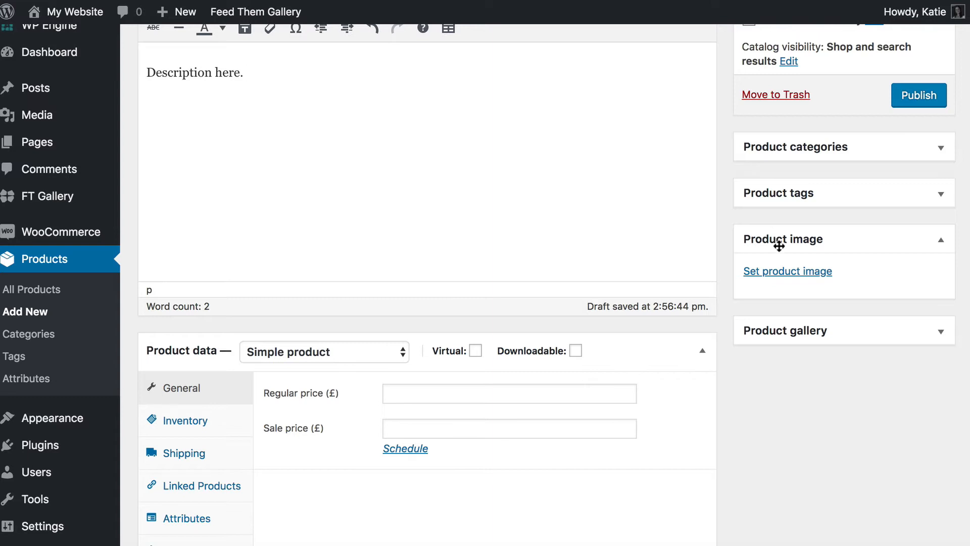
scroll(249, 283, down, 5)
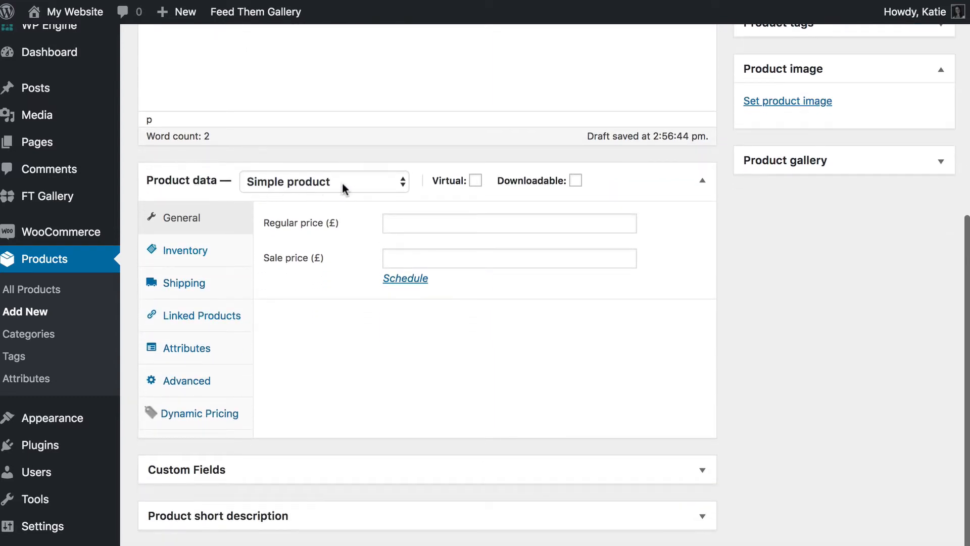
click(405, 219)
text(50.00)
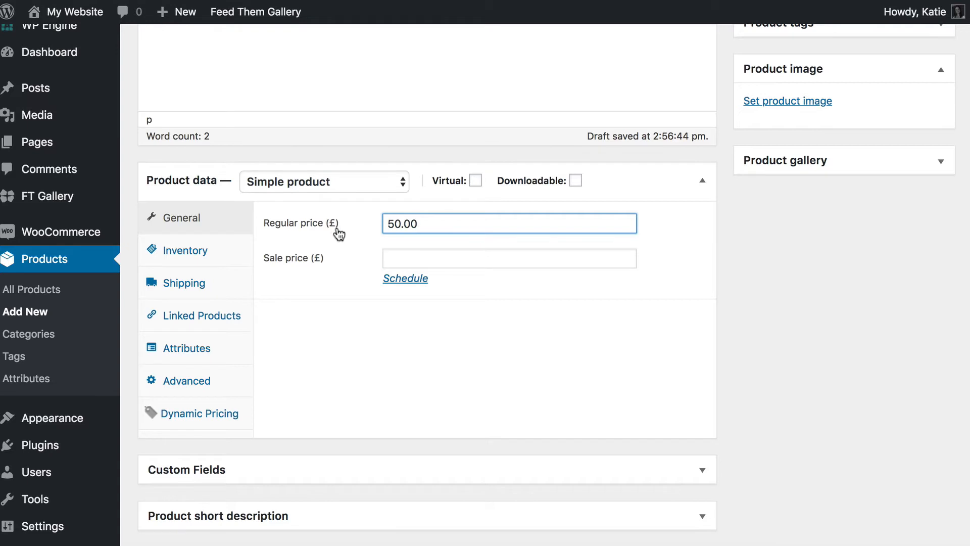
click(341, 181)
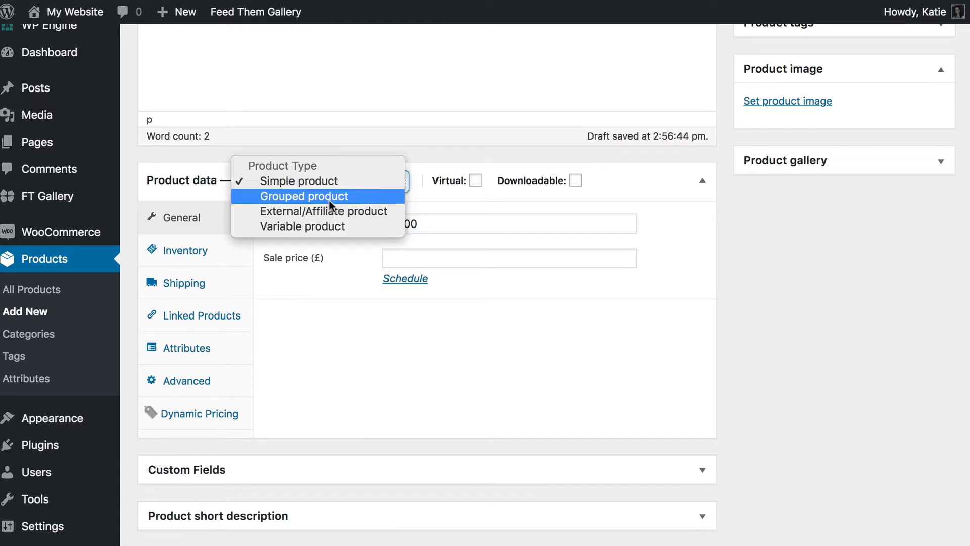
click(308, 226)
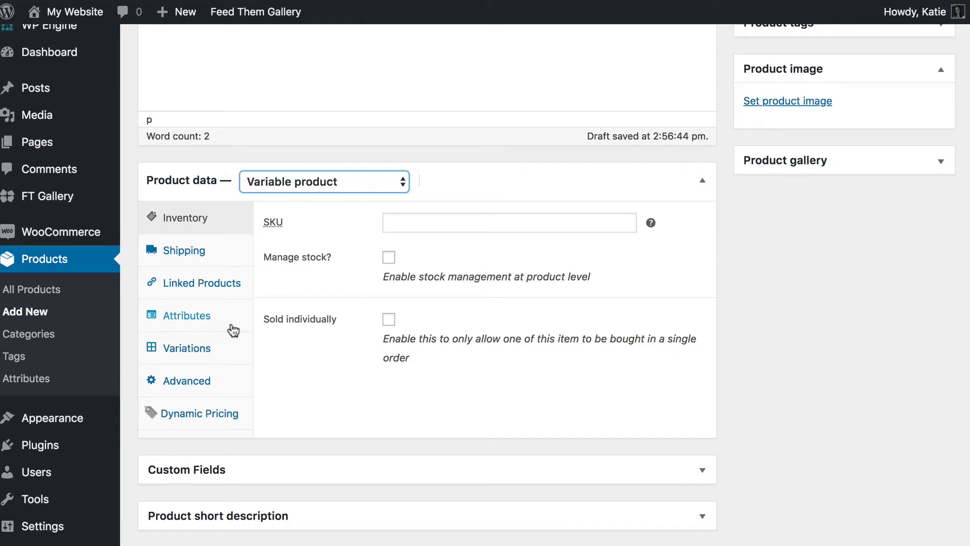
- In the Attributes panel, keep Custom product attribute and add a blank attribute
click(191, 323)
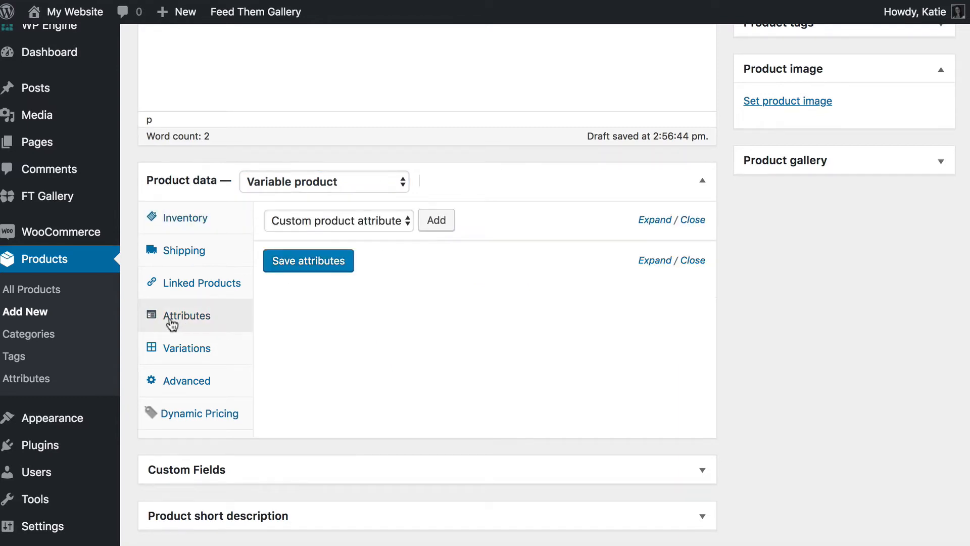
click(362, 223)
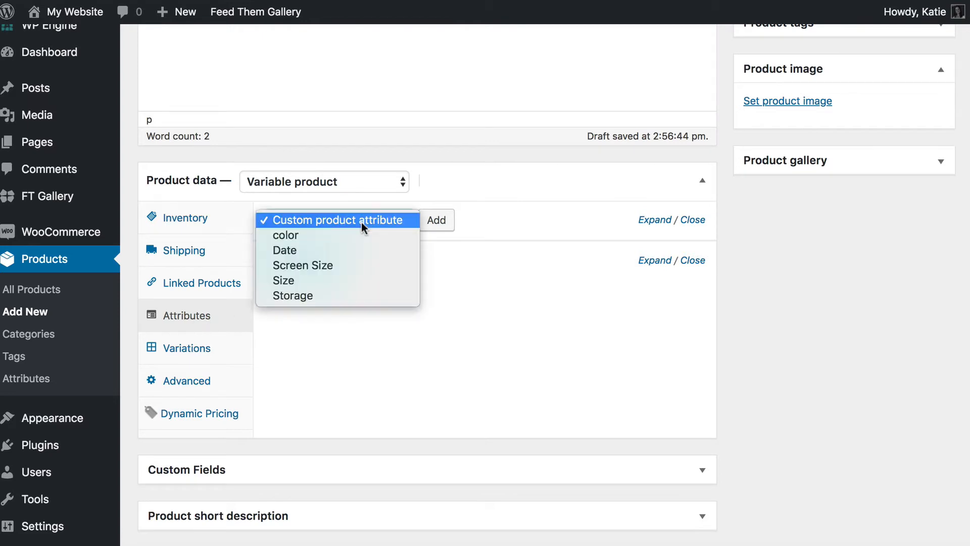
click(362, 223)
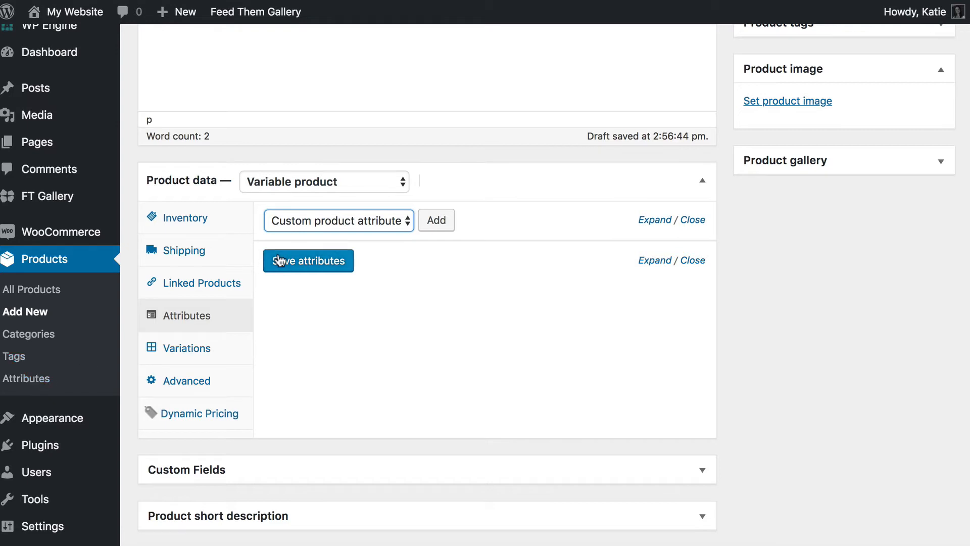
click(366, 220)
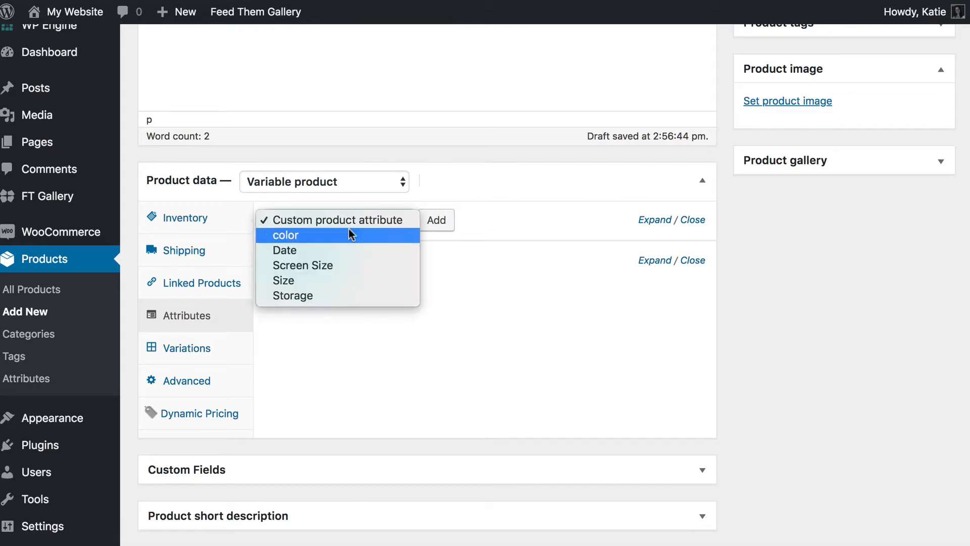
click(329, 219)
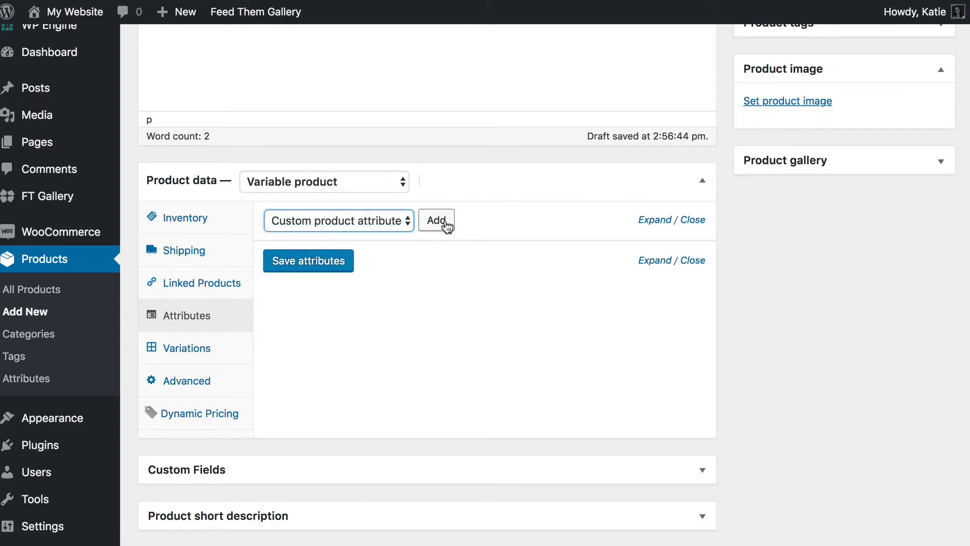
click(445, 220)
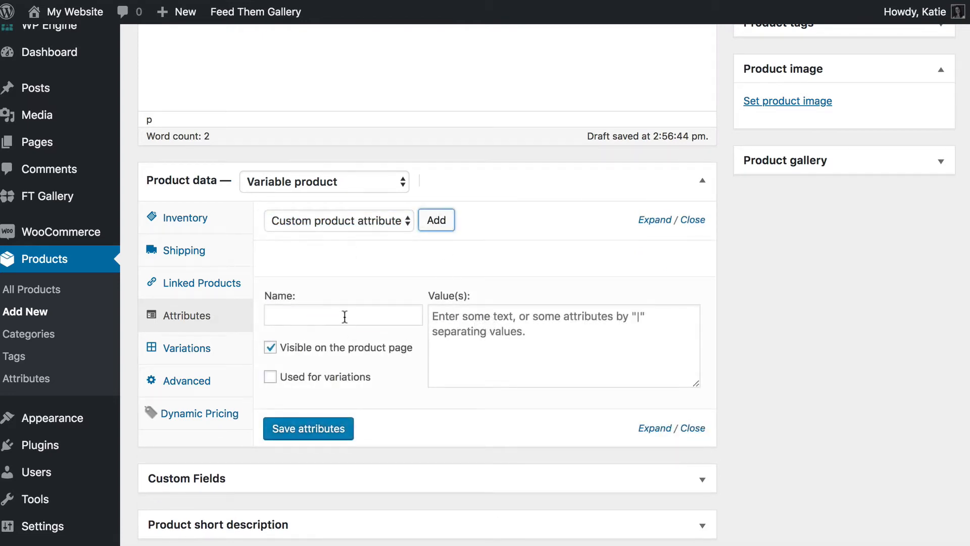
- Name the attribute 'Print Size' with values '4x6 | 8x10'
click(344, 316)
text(Print Size)
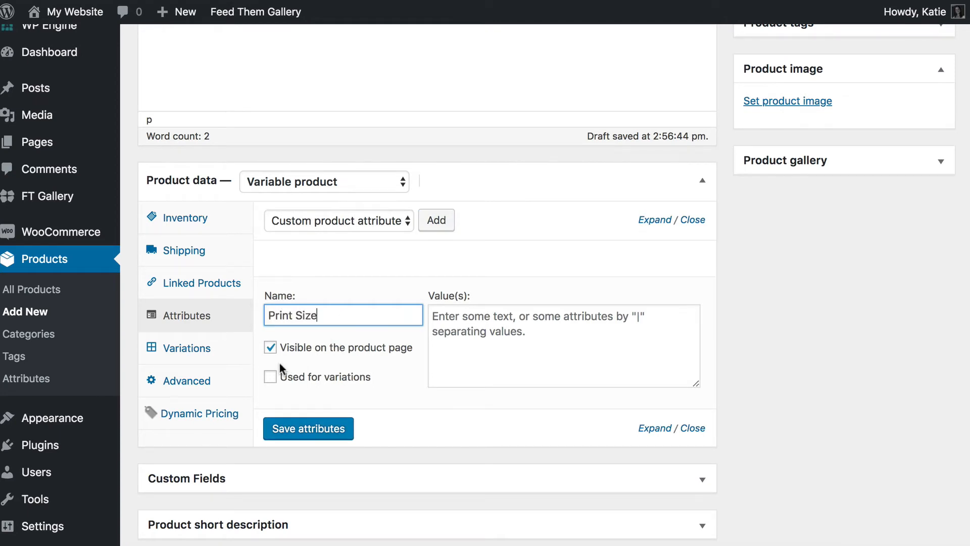
click(436, 340)
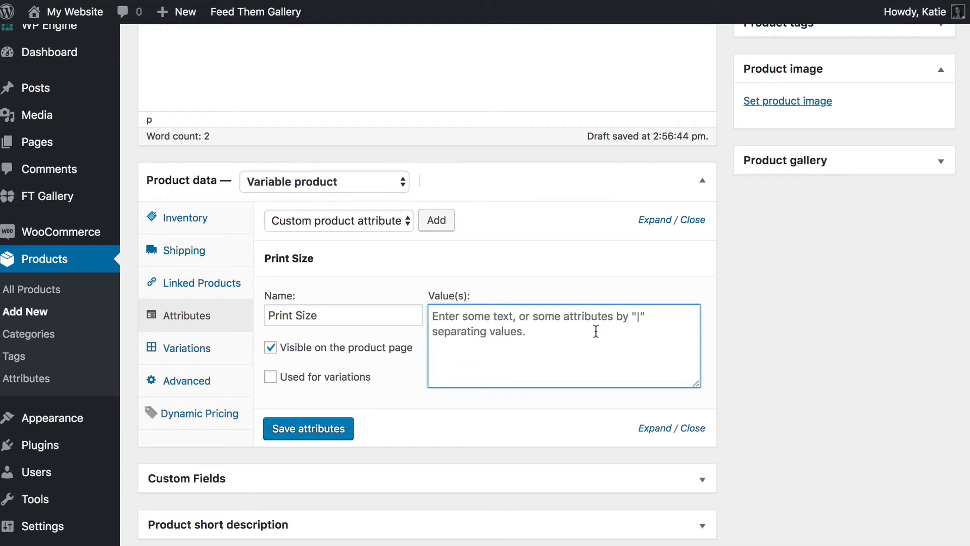
text(4)
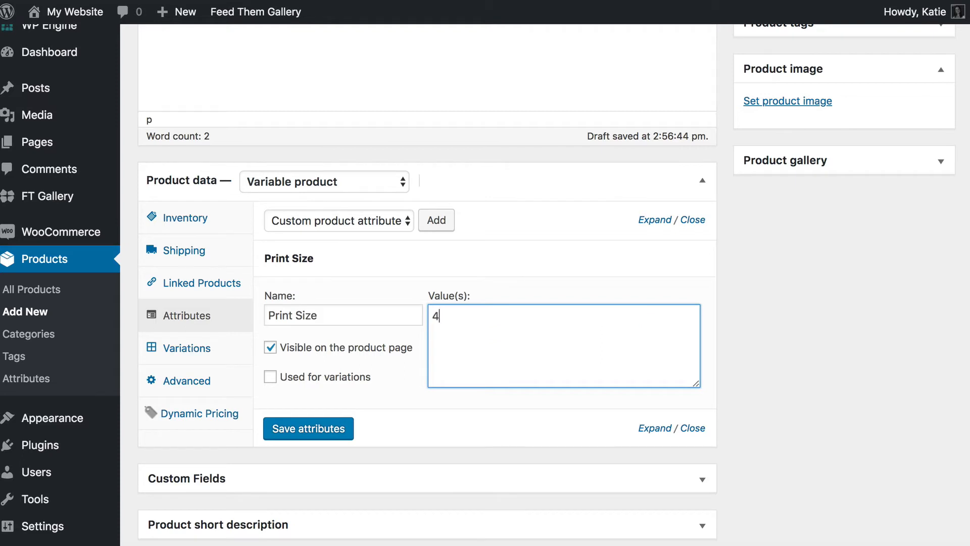
text(x6 |)
text(8x8)
key(BackSpace)
key(BackSpace)
key(BackSpace)
key(BackSpace)
text(8x10)
- Use Print Size for variations, not visible on the product page, and save the attributes
click(359, 220)
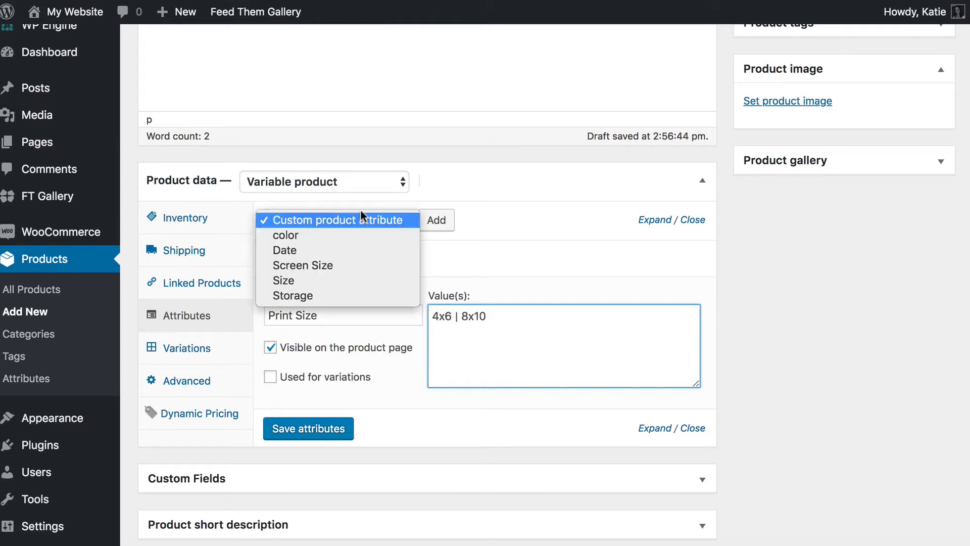
click(523, 229)
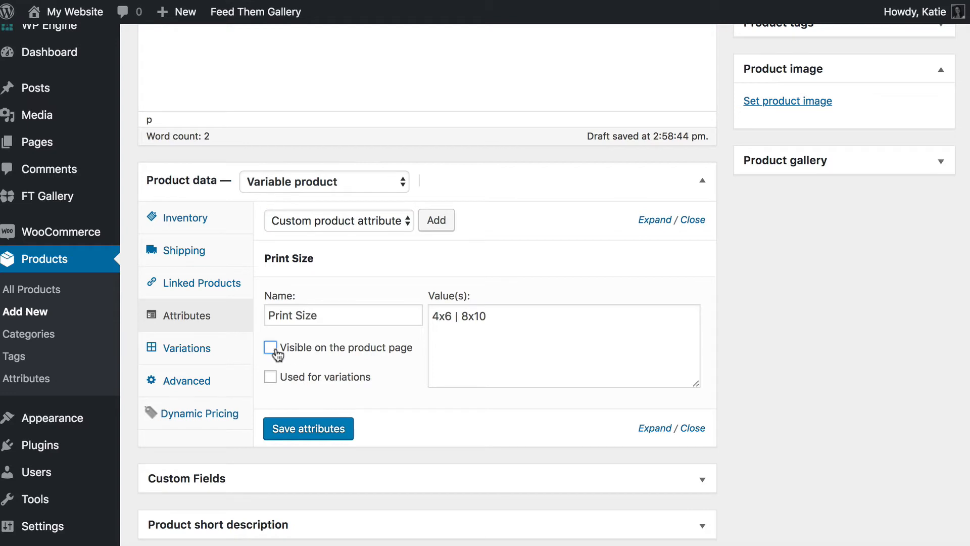
click(276, 379)
click(306, 429)
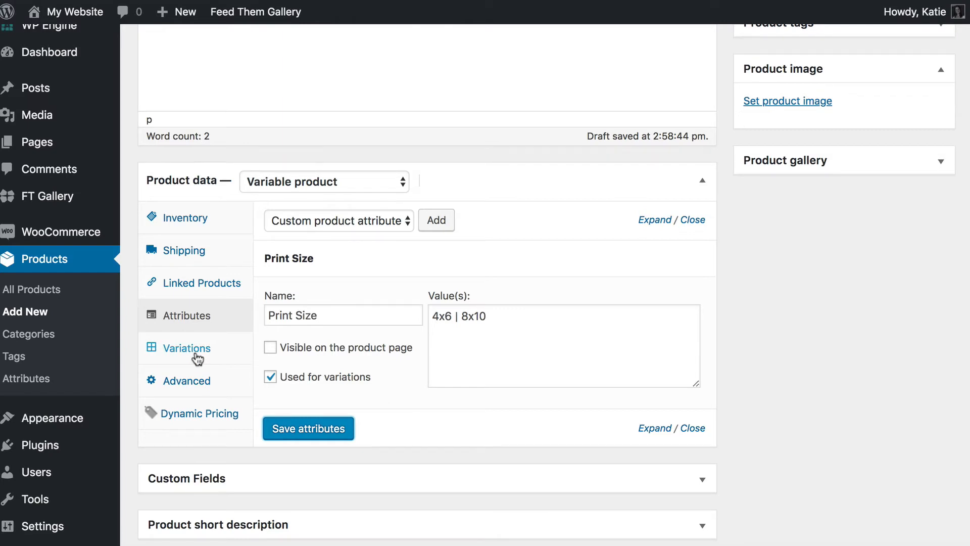
click(196, 356)
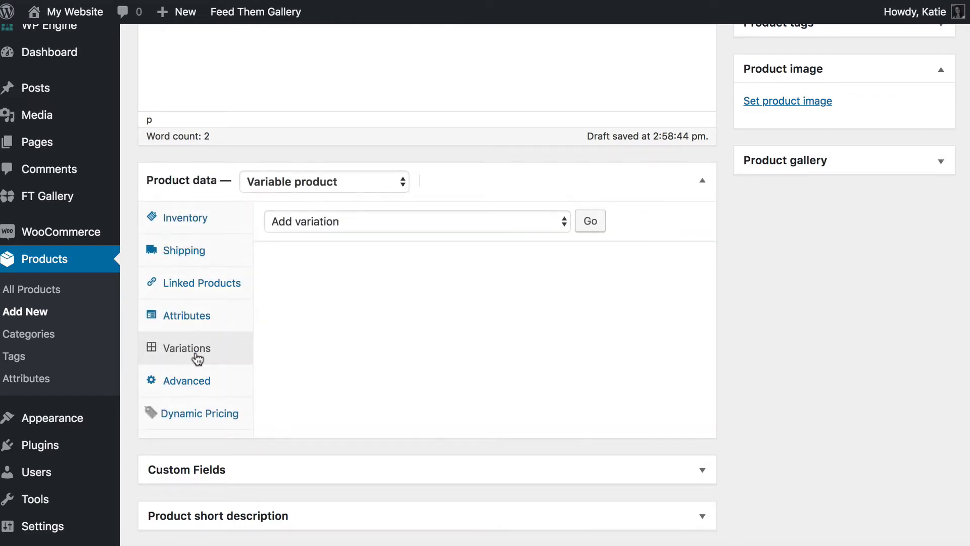
- Create variations from all attributes, producing the 4x6 and 8x10 variations
click(548, 225)
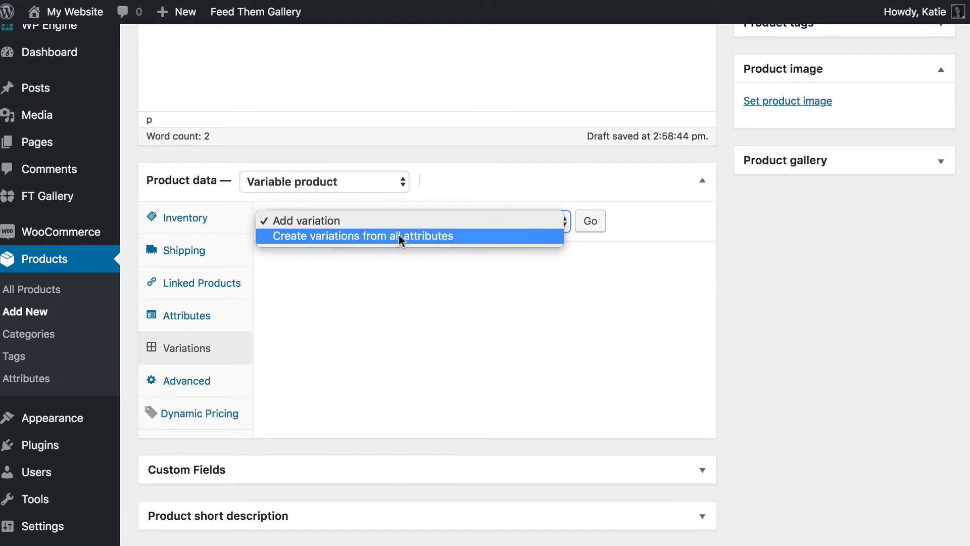
click(338, 234)
click(589, 220)
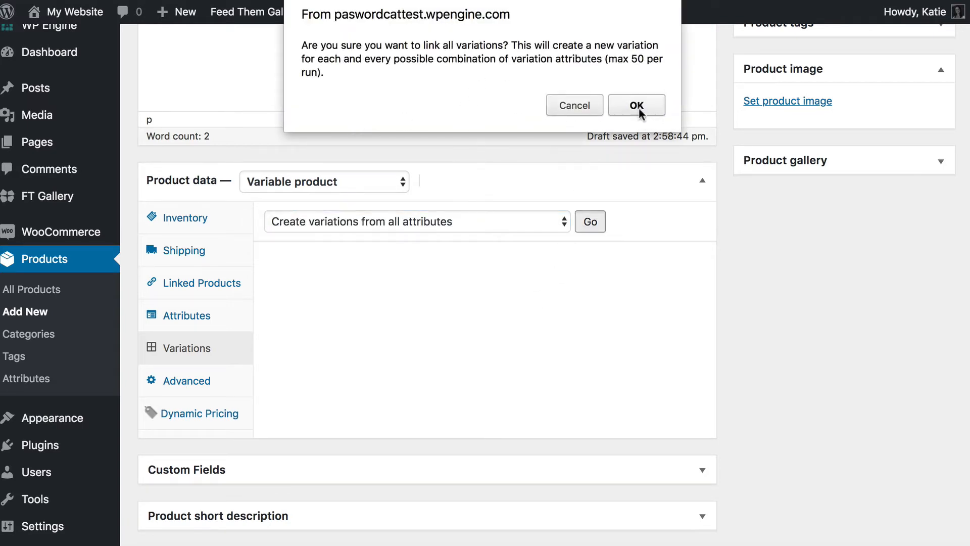
click(638, 107)
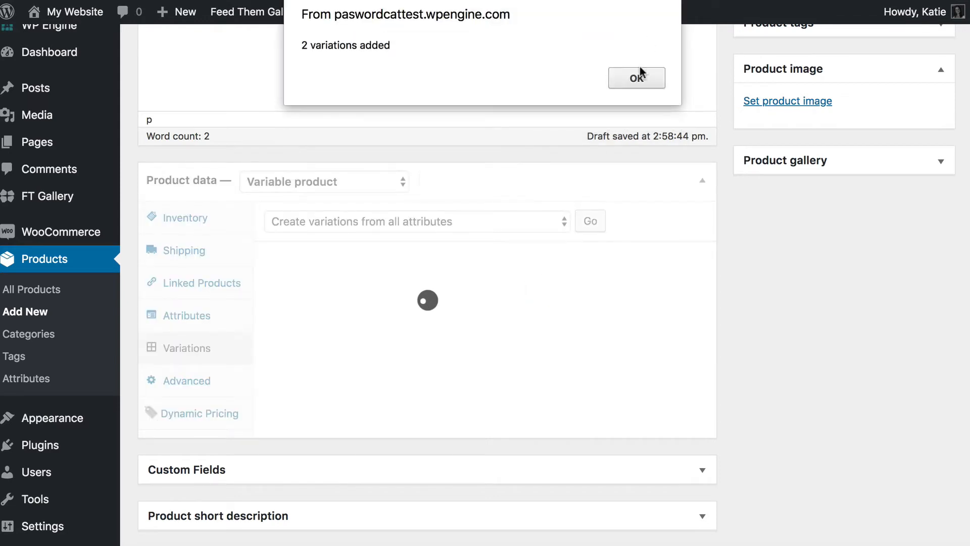
click(634, 77)
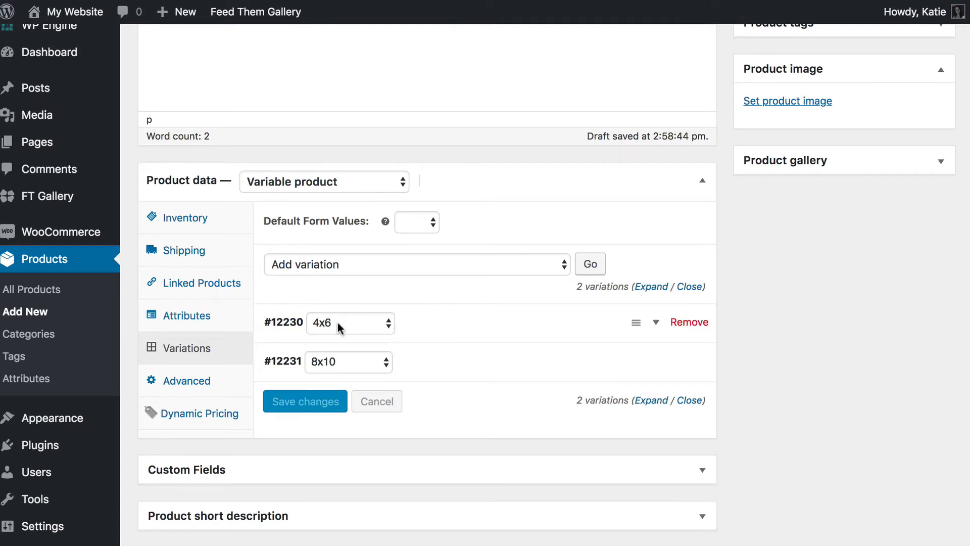
- Set regular prices of 10 for 4x6 and 20 for 8x10, then save changes
click(655, 327)
scroll(492, 422, down, 4)
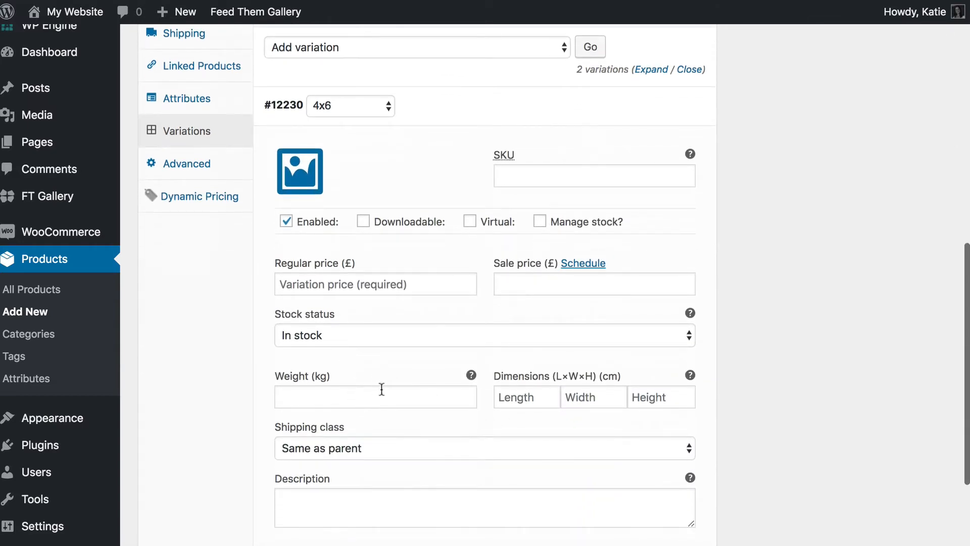
click(354, 282)
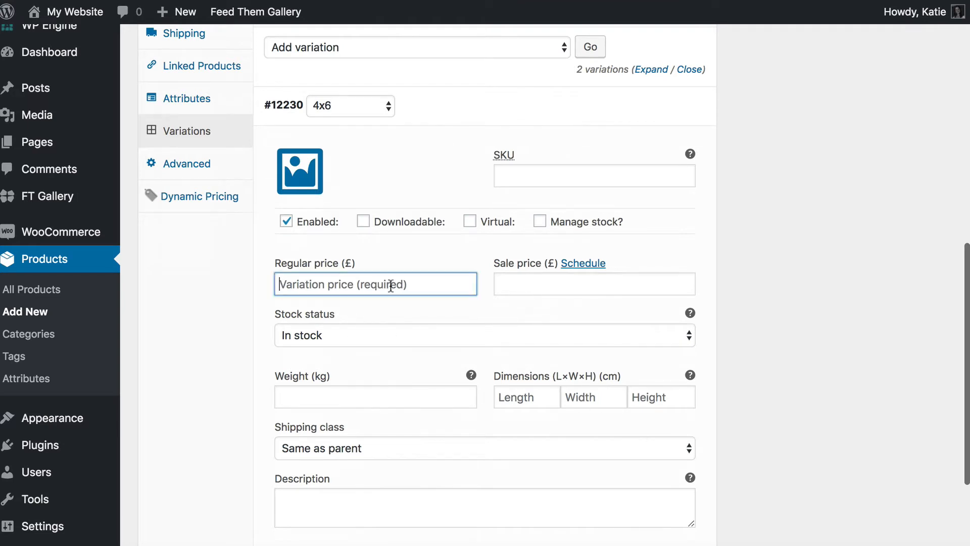
text(10)
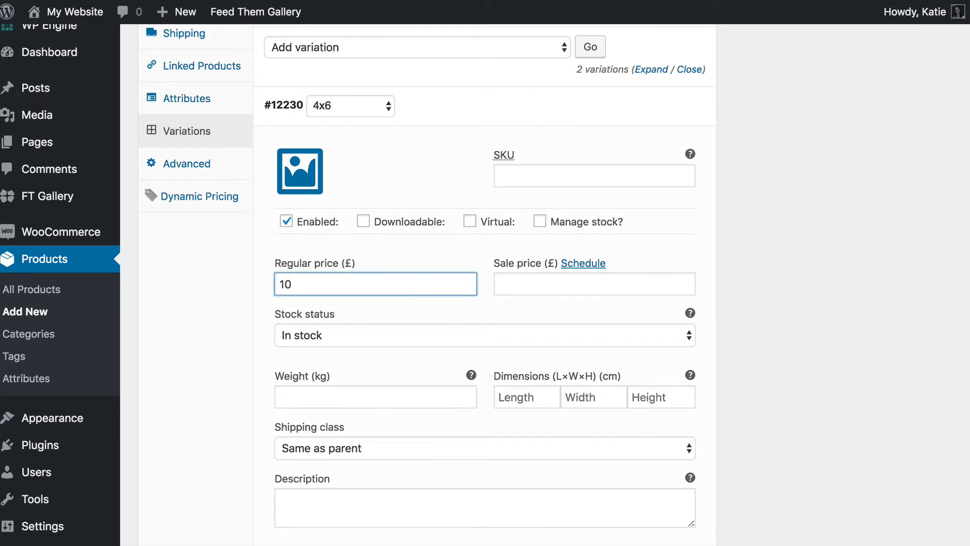
scroll(513, 323, down, 5)
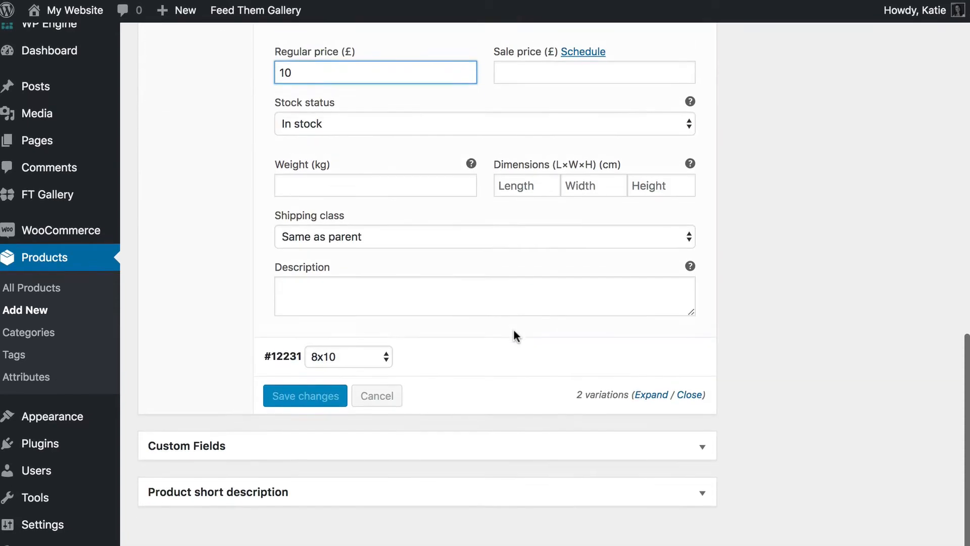
click(659, 359)
click(324, 535)
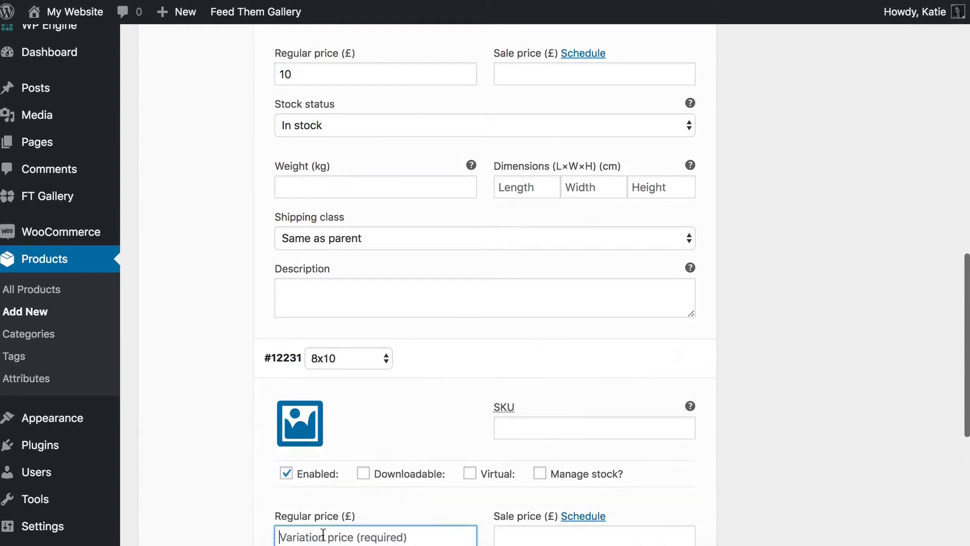
text(20)
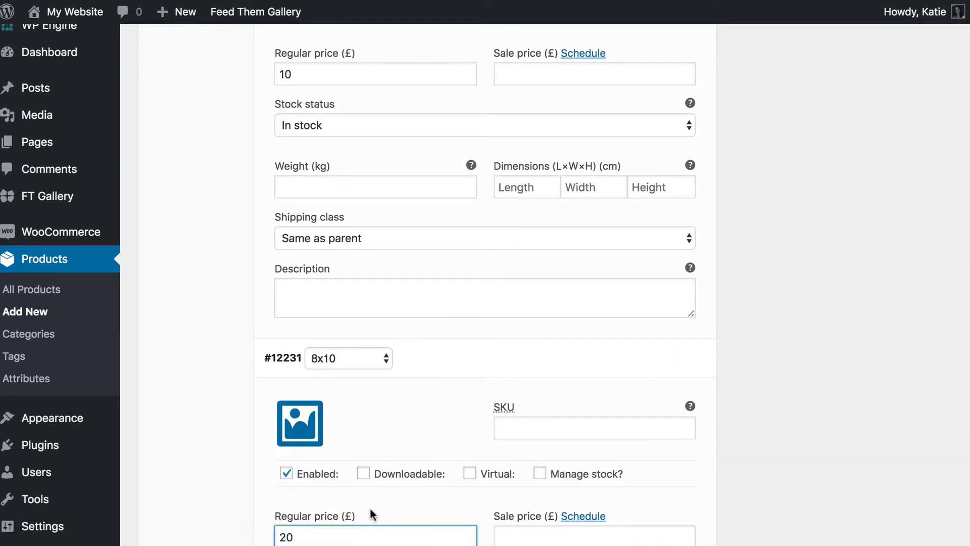
scroll(374, 505, down, 8)
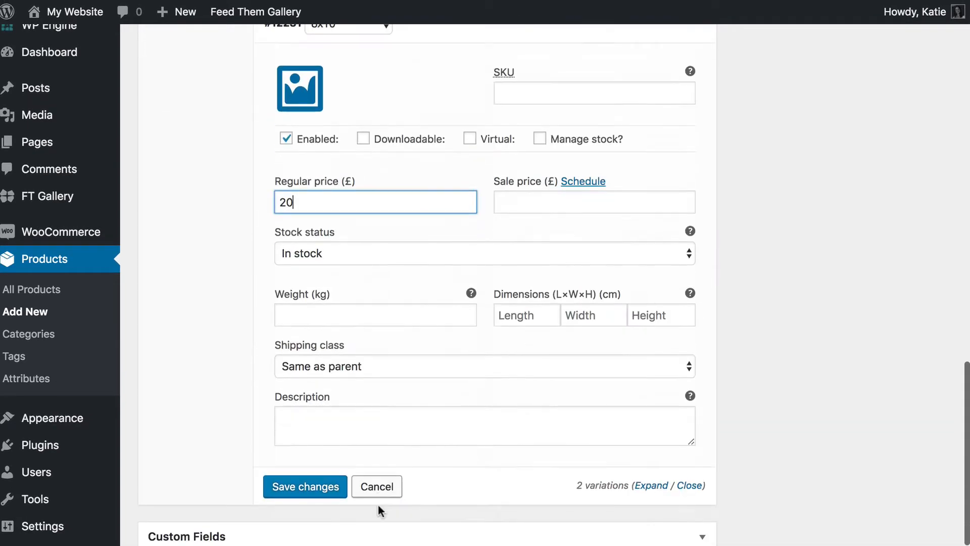
click(302, 486)
scroll(609, 328, up, 10)
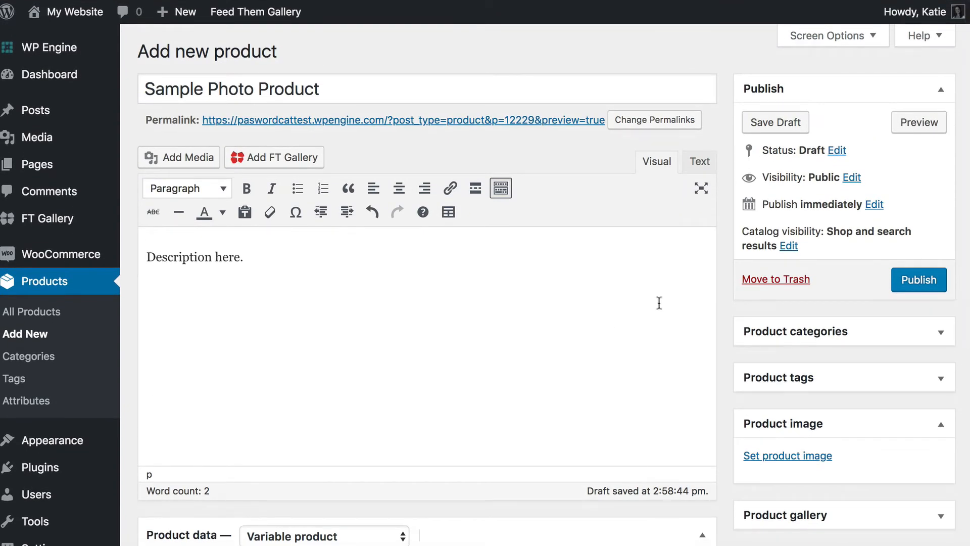
- Publish the Sample Photo Product from the Publish box
click(918, 279)
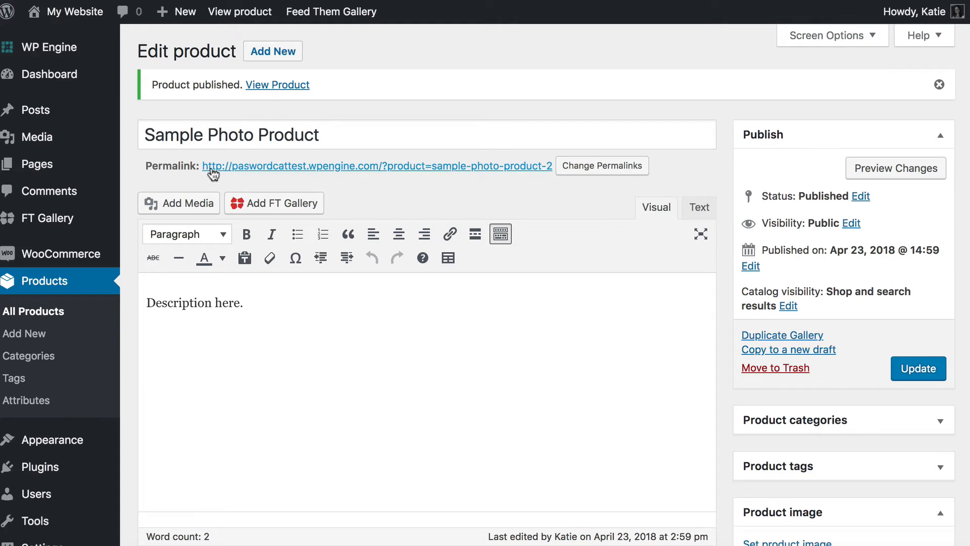
mouse_move(56, 224)
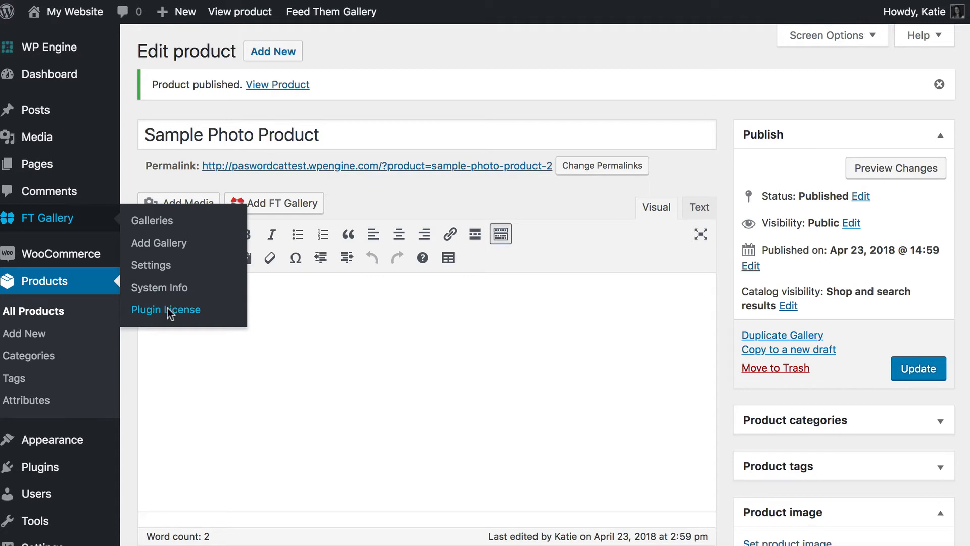
- Open FT Gallery's Plugin License page and highlight the premium key and its active status
click(168, 311)
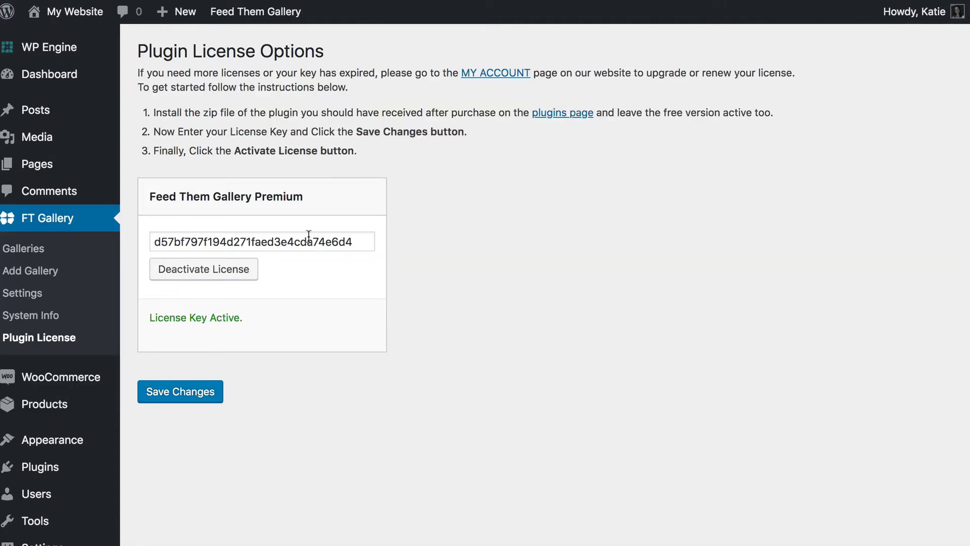
drag(354, 241, 146, 241)
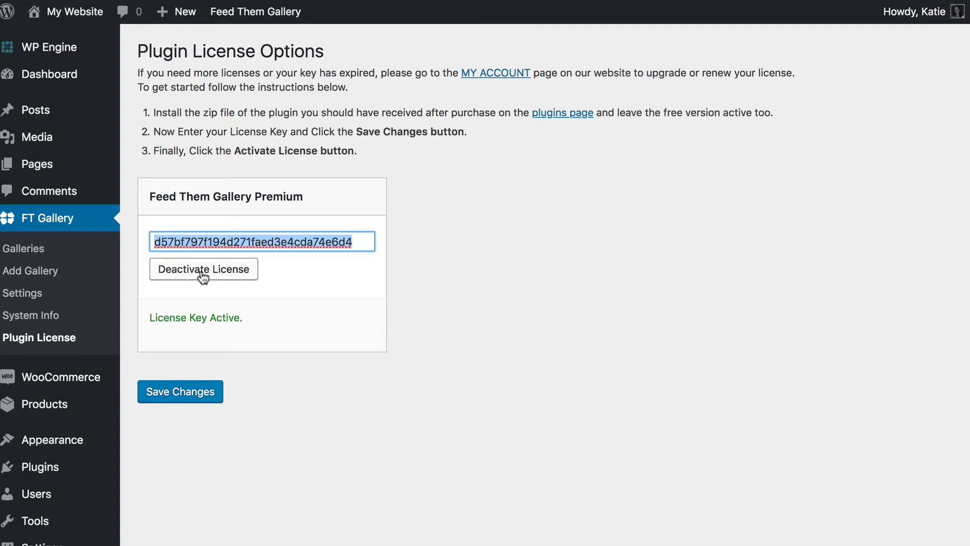
drag(150, 318, 254, 327)
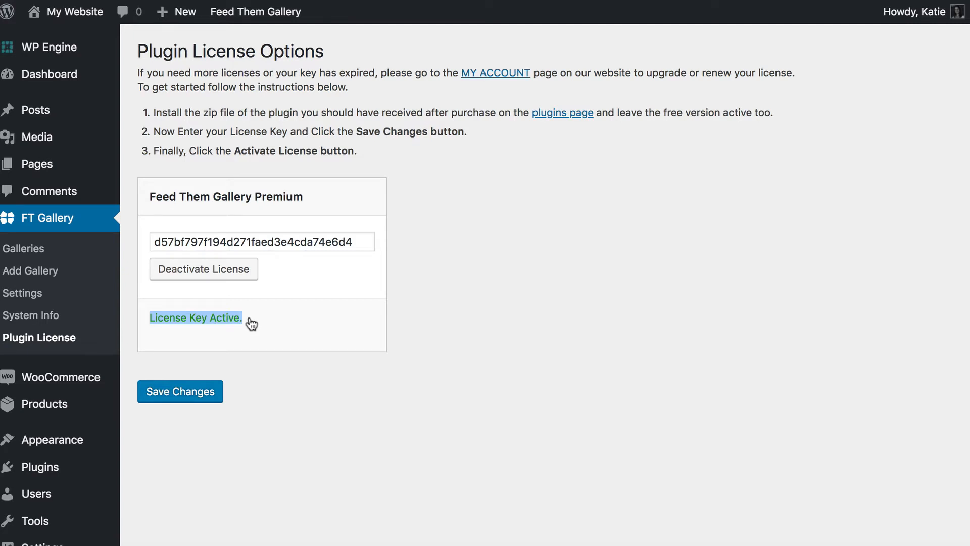
- In Feed Them Gallery settings, enable Attach Product to a Category named after Gallery and save
click(24, 297)
scroll(231, 316, down, 6)
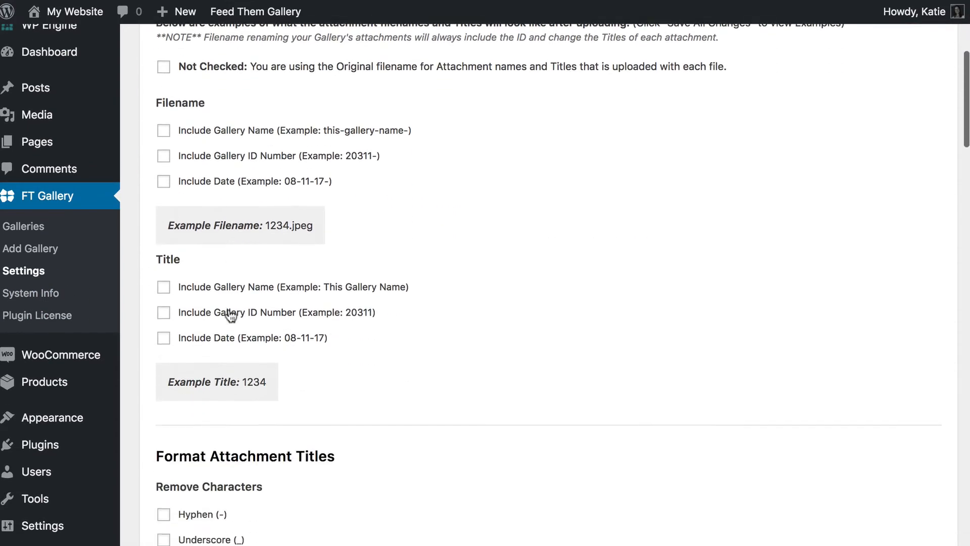
scroll(230, 316, down, 15)
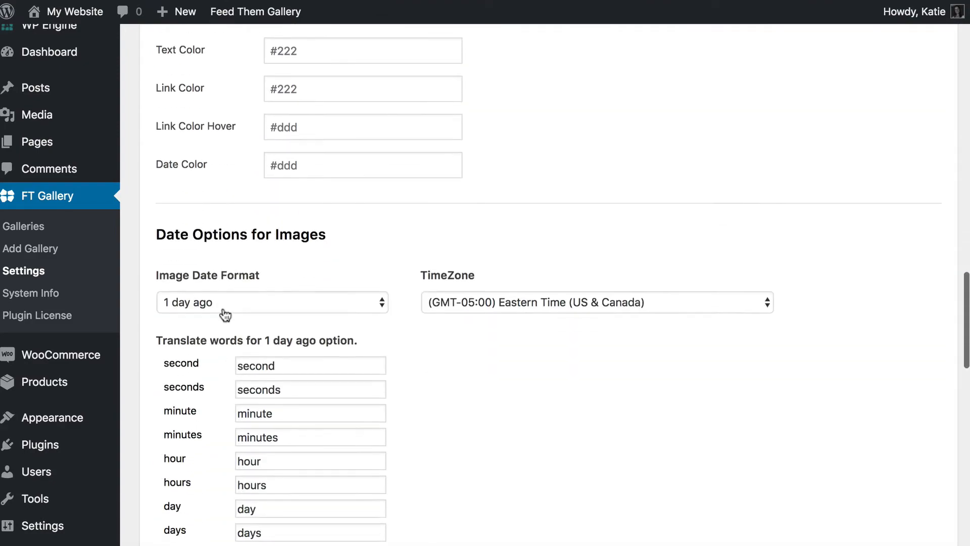
scroll(225, 314, down, 15)
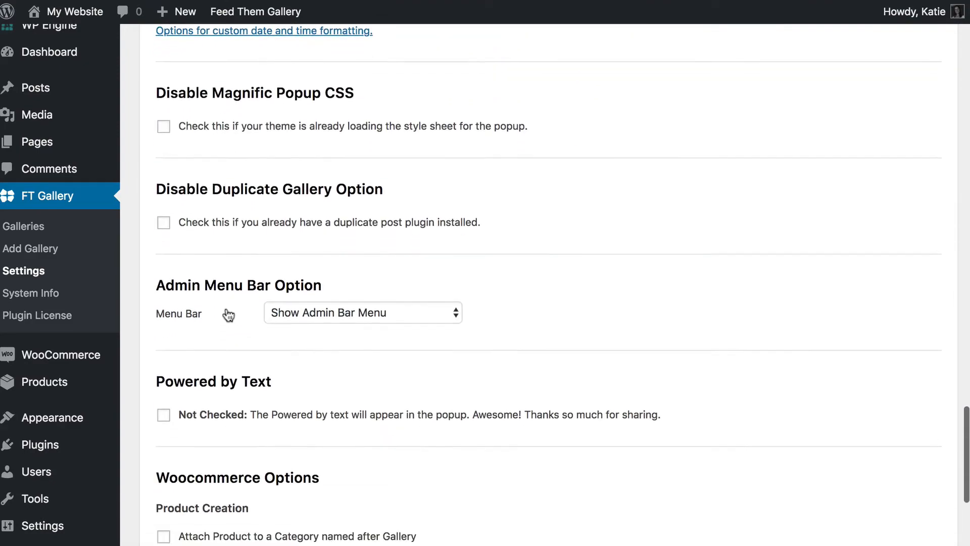
scroll(228, 314, down, 5)
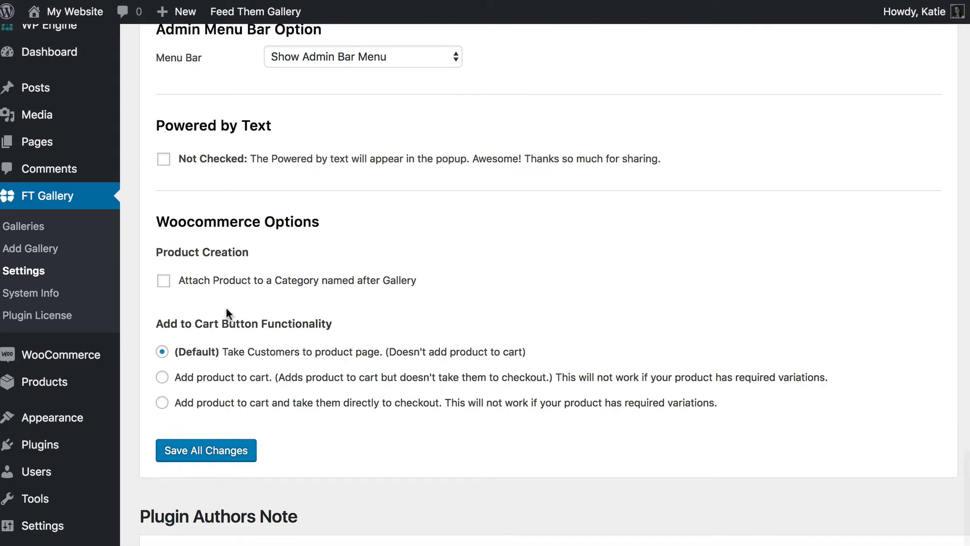
scroll(226, 309, down, 3)
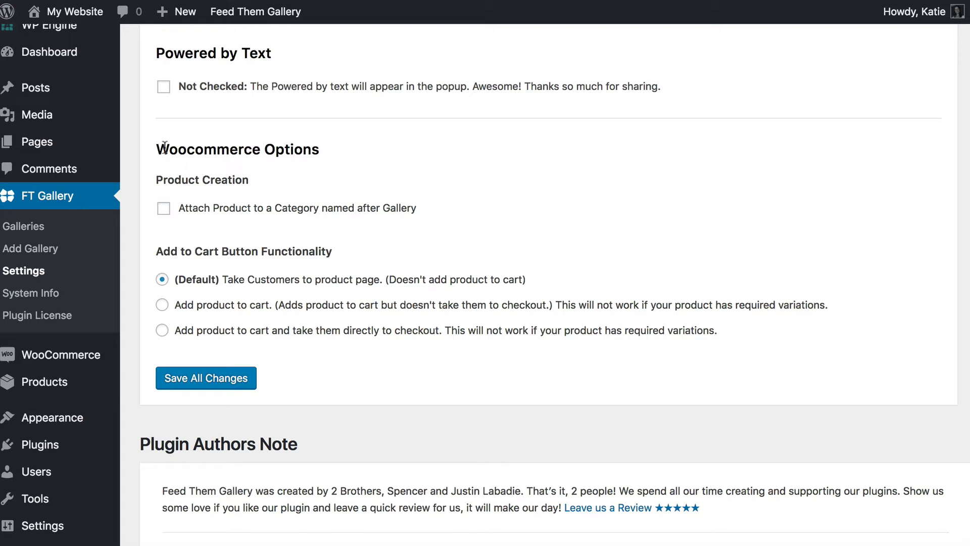
drag(330, 151, 155, 150)
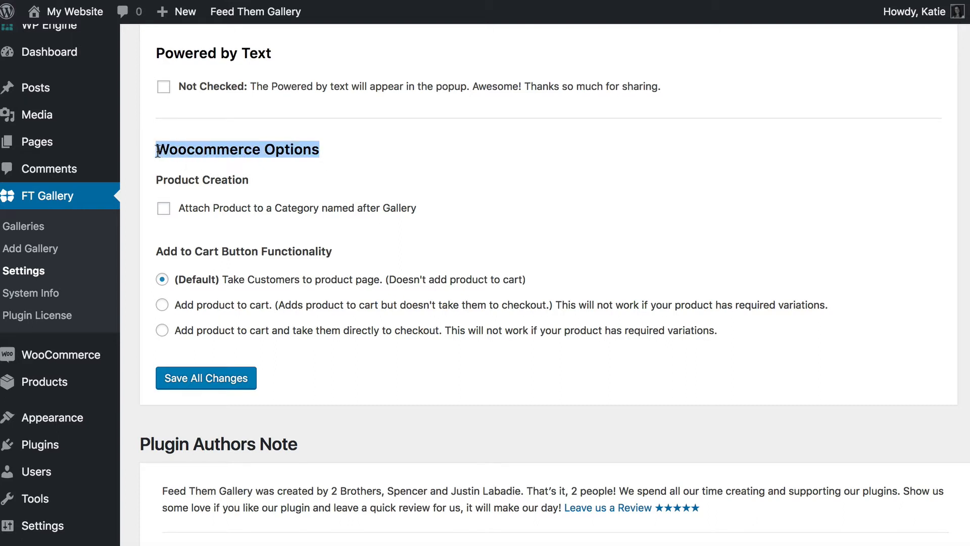
scroll(154, 149, down, 1)
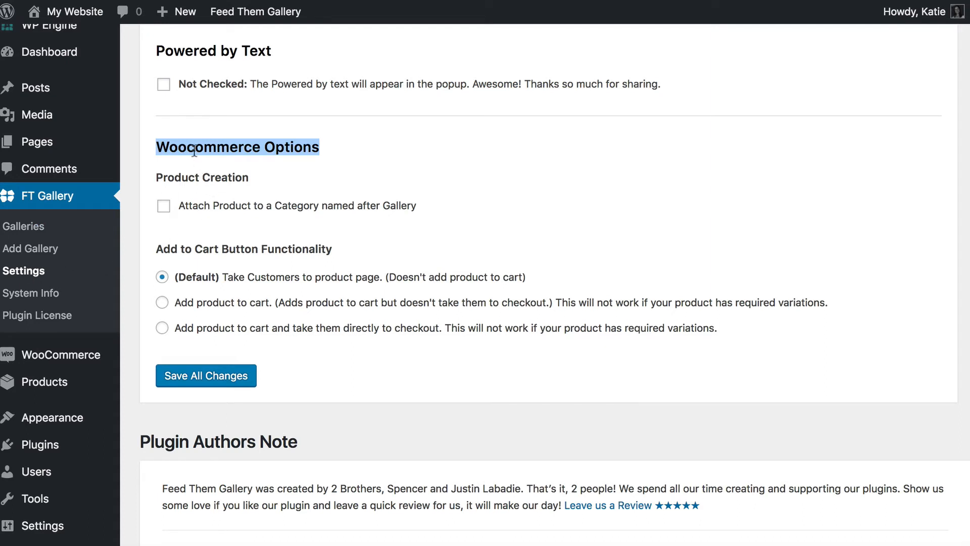
click(165, 208)
click(183, 376)
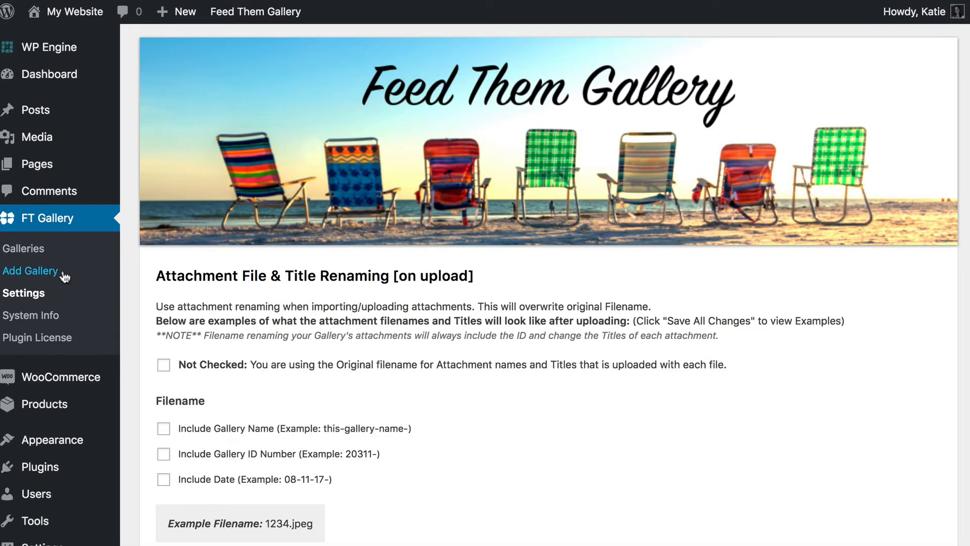
- Start a new gallery titled 'My Gallery' and bring the Finder photo folder forward
click(35, 276)
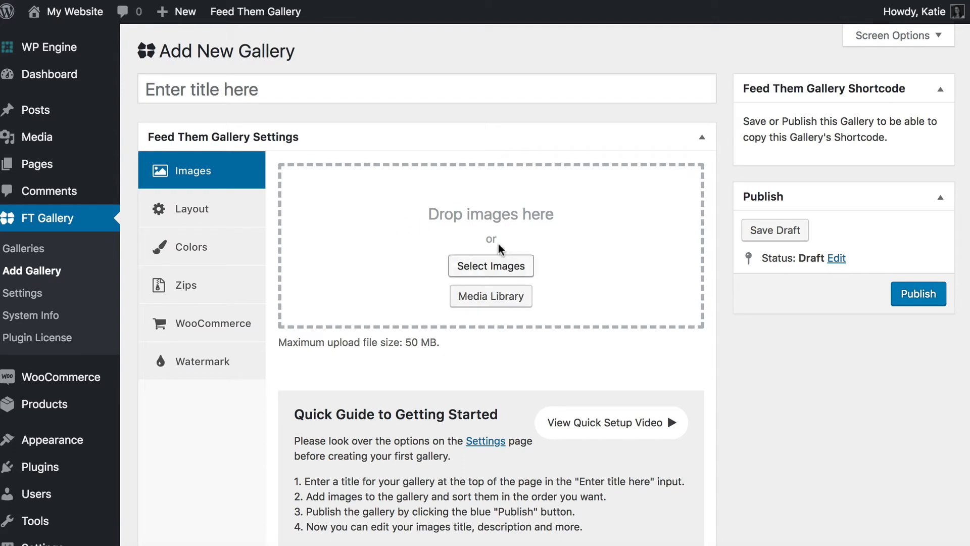
click(211, 96)
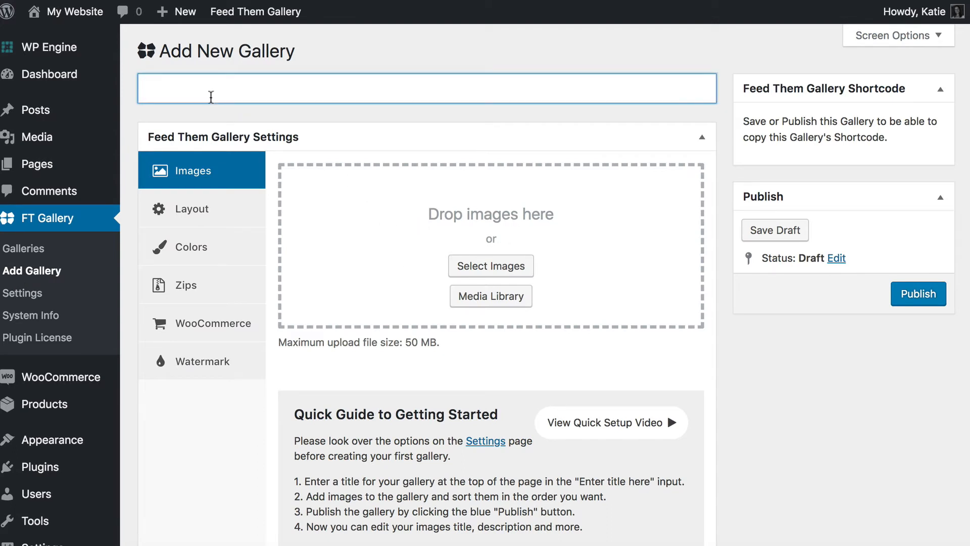
text(My Gallery)
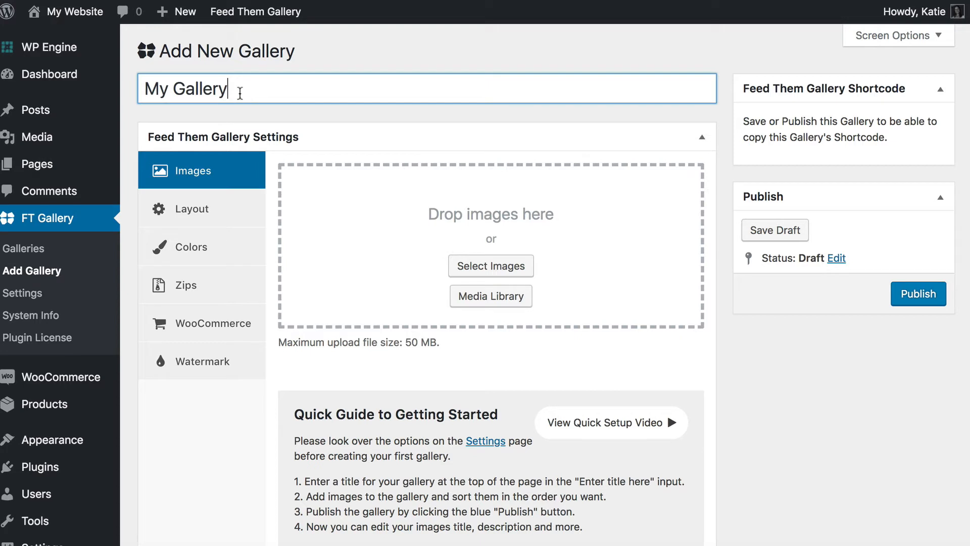
drag(240, 93, 109, 83)
click(337, 95)
drag(223, 88, 65, 74)
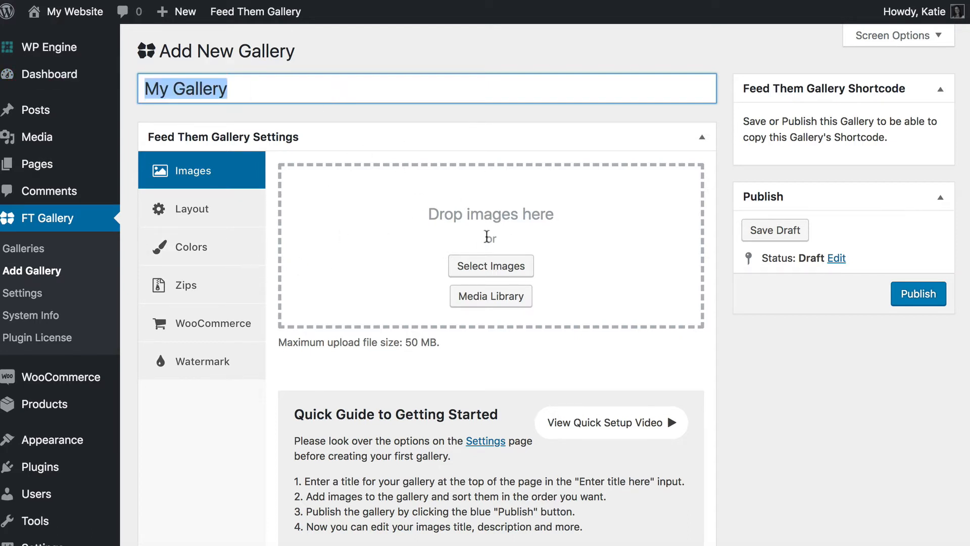
click(72, 544)
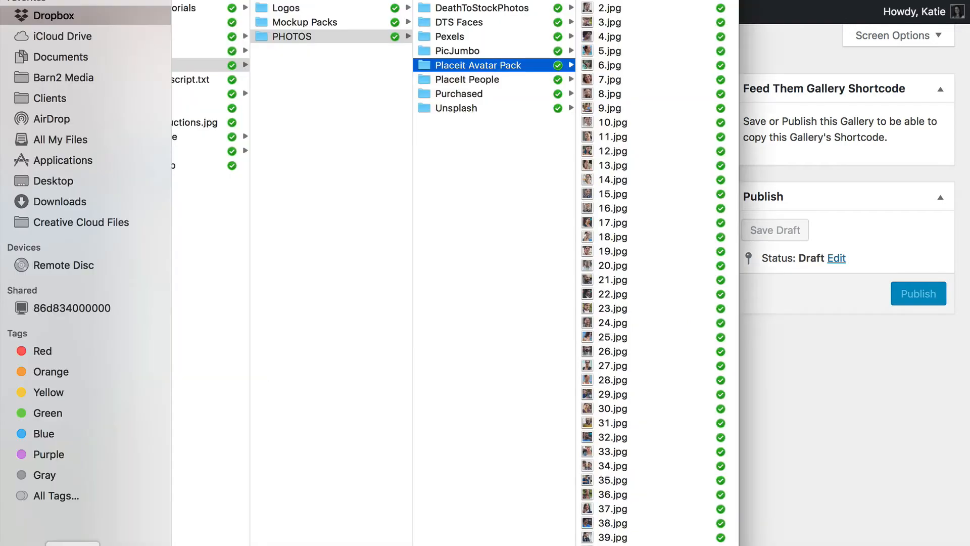
- Select photos 1.jpg through 10.jpg and drop them into the gallery's upload area
click(609, 3)
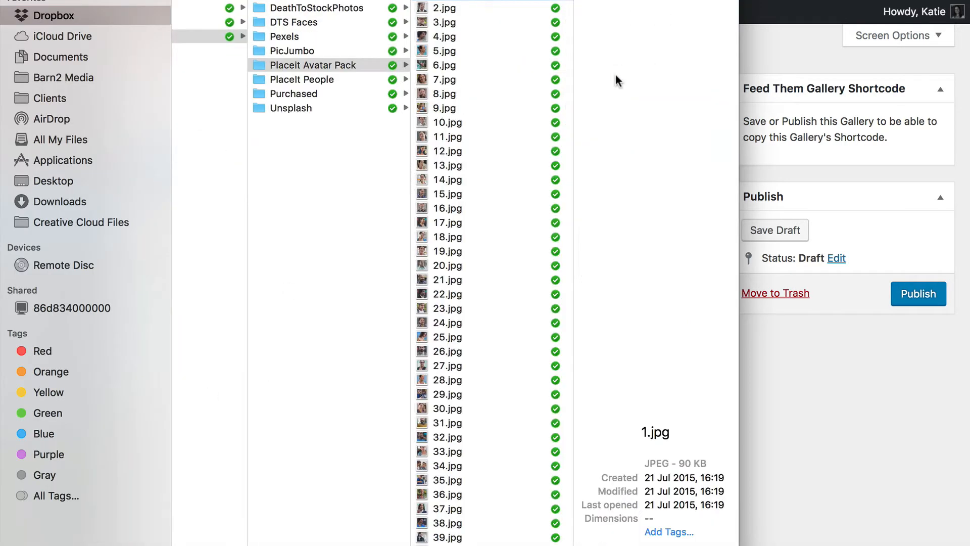
shift+click(447, 123)
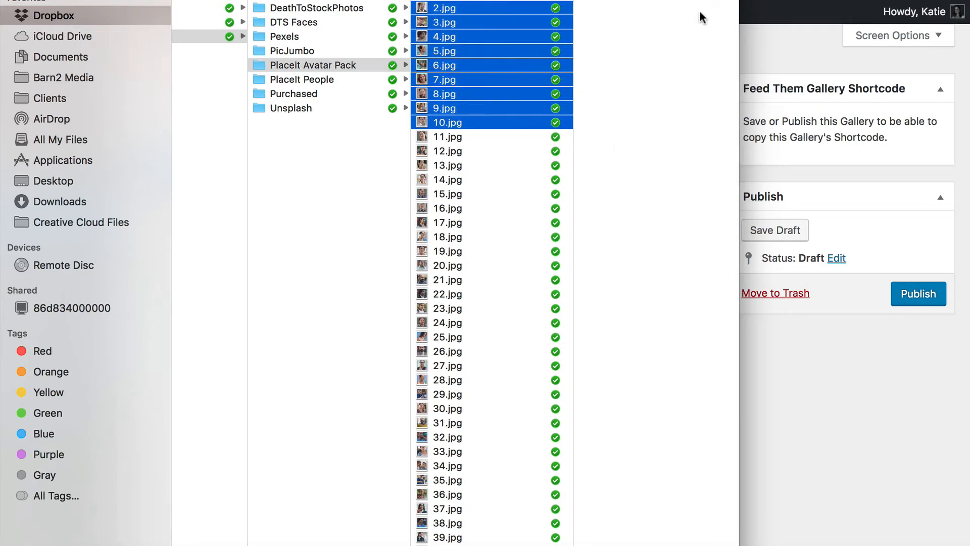
drag(735, 31, 601, 47)
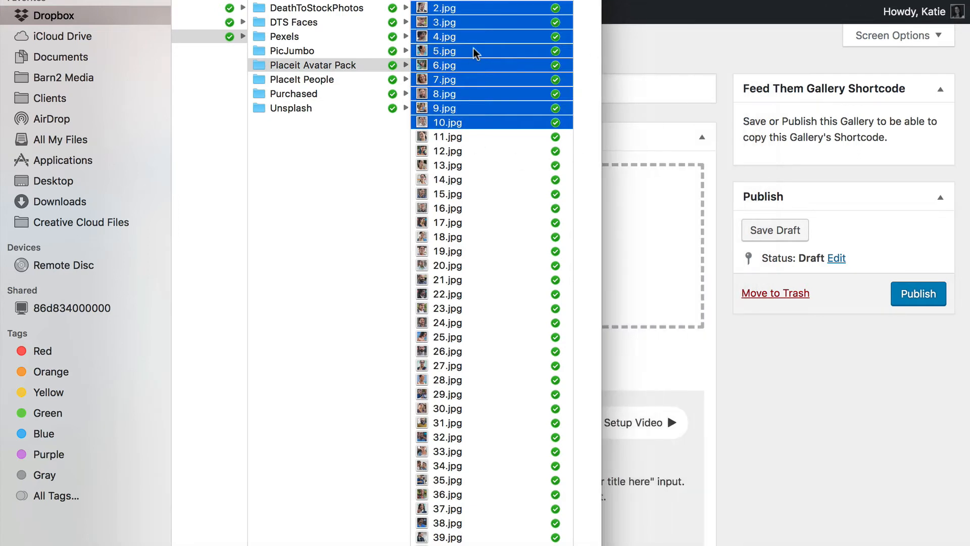
drag(475, 59, 652, 231)
click(648, 227)
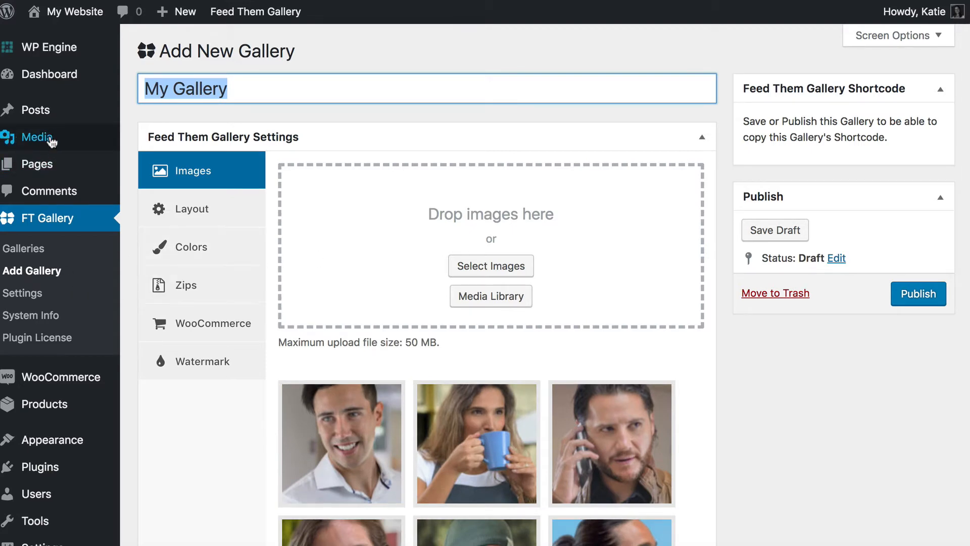
- Check the ten uploaded images and publish My Gallery
mouse_move(49, 144)
scroll(551, 327, down, 10)
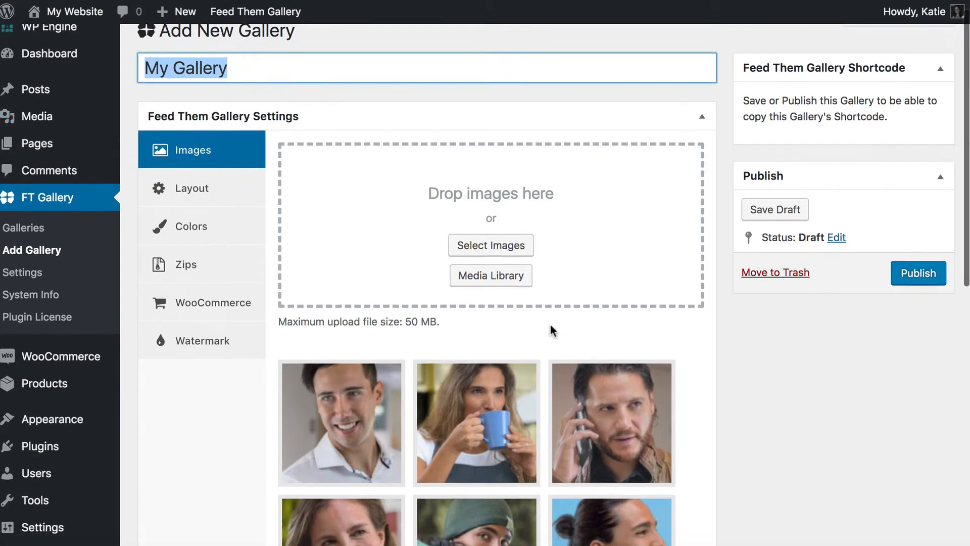
scroll(551, 326, up, 10)
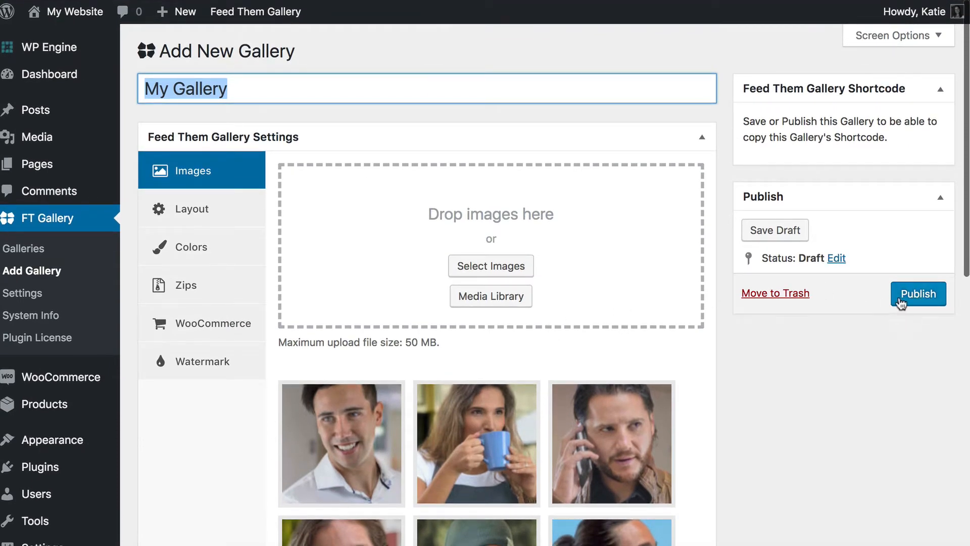
click(919, 298)
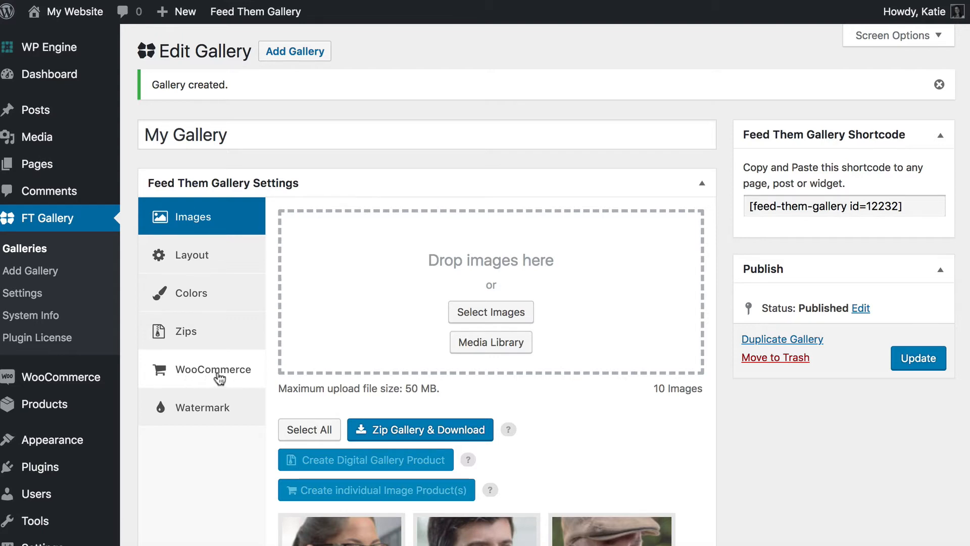
- Turn on auto-creating a product per image, modelled on Sample Photo Product, and update the gallery
click(219, 376)
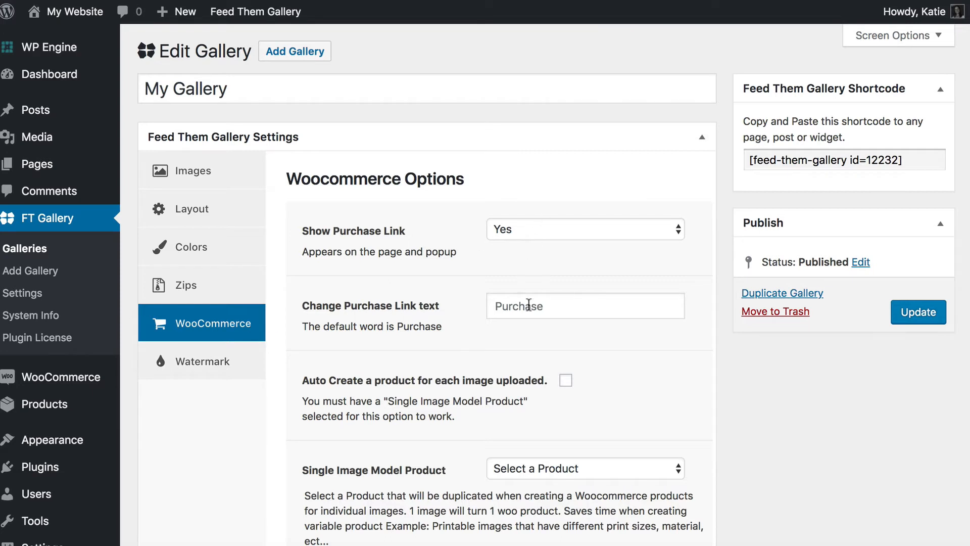
scroll(529, 309, down, 1)
scroll(530, 309, down, 1)
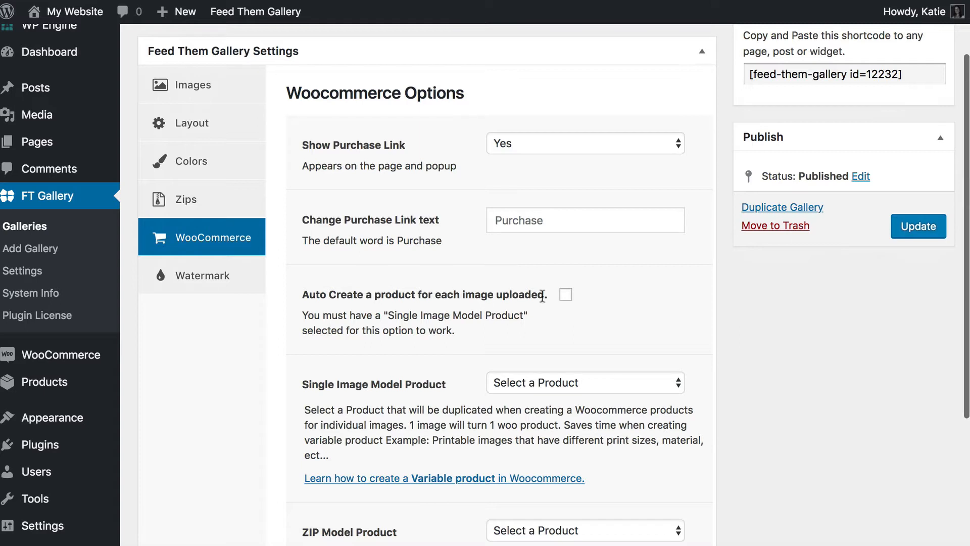
click(562, 297)
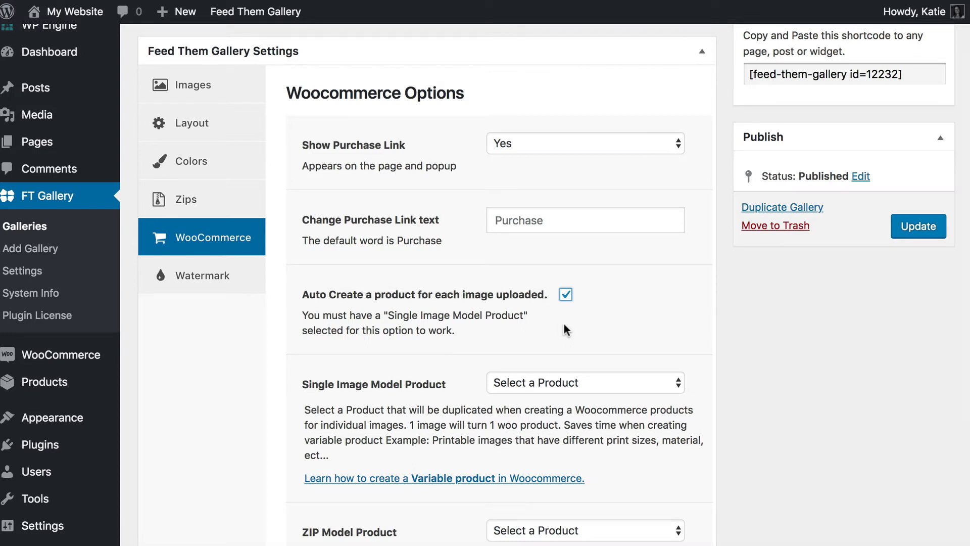
scroll(565, 329, down, 3)
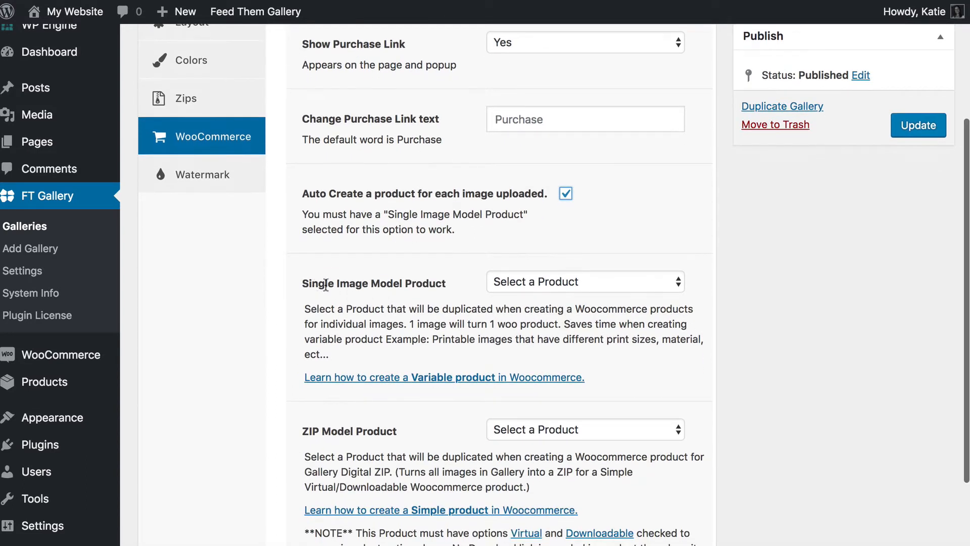
click(548, 282)
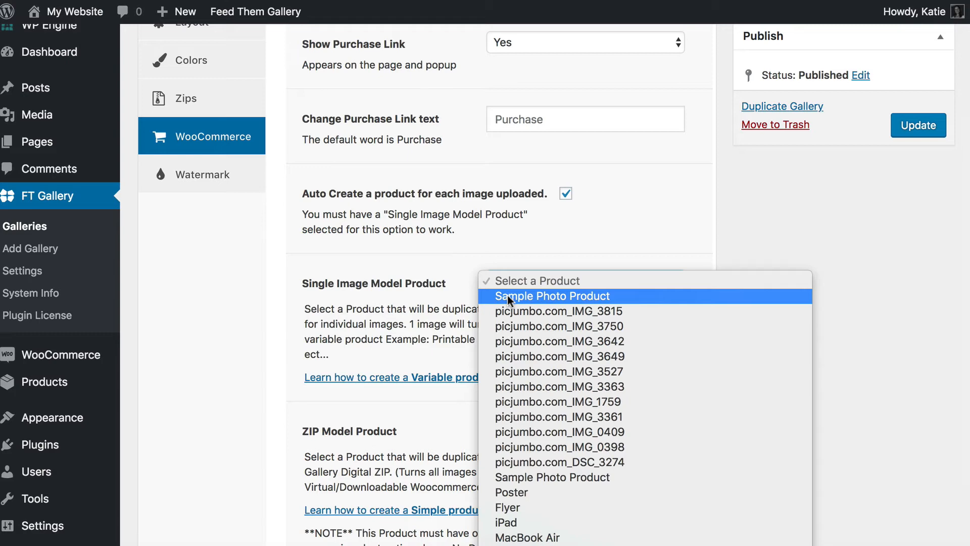
click(544, 296)
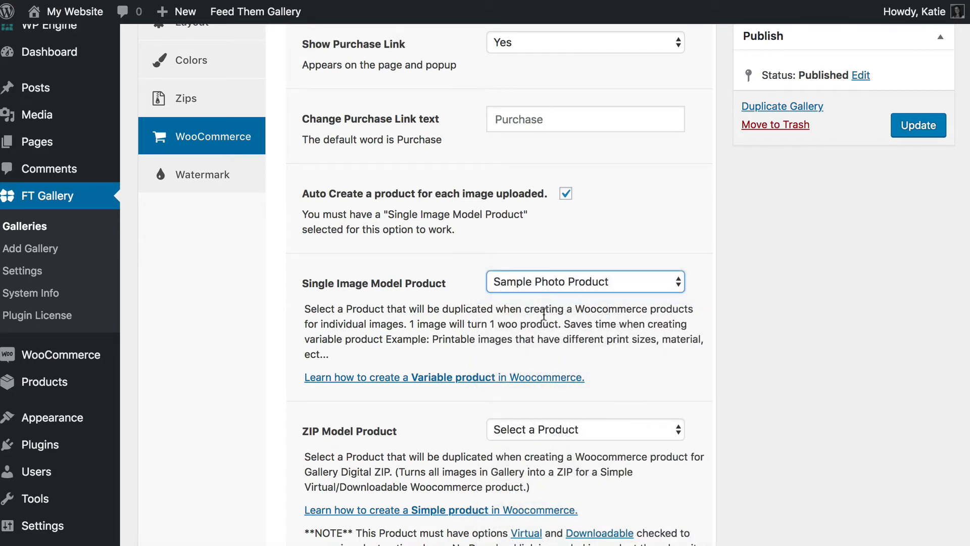
scroll(543, 314, up, 5)
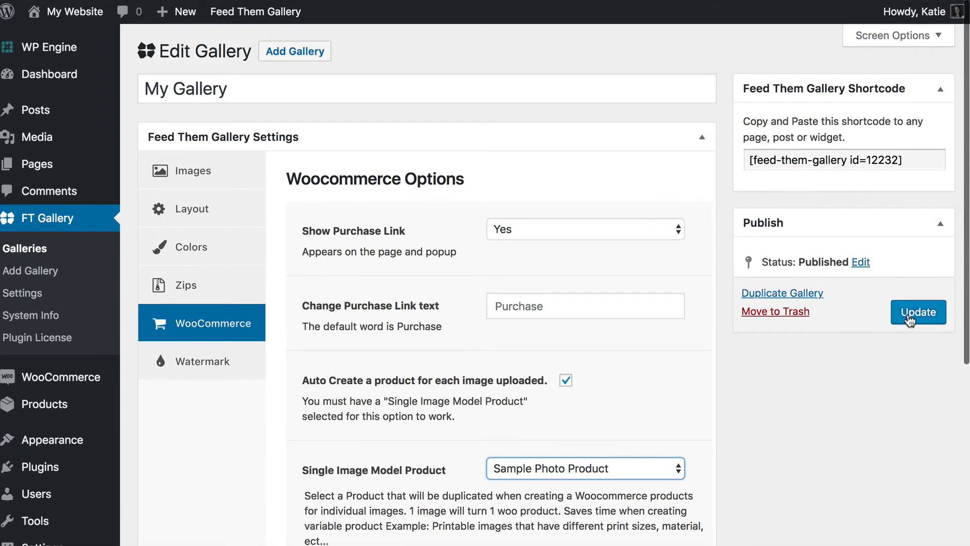
click(922, 315)
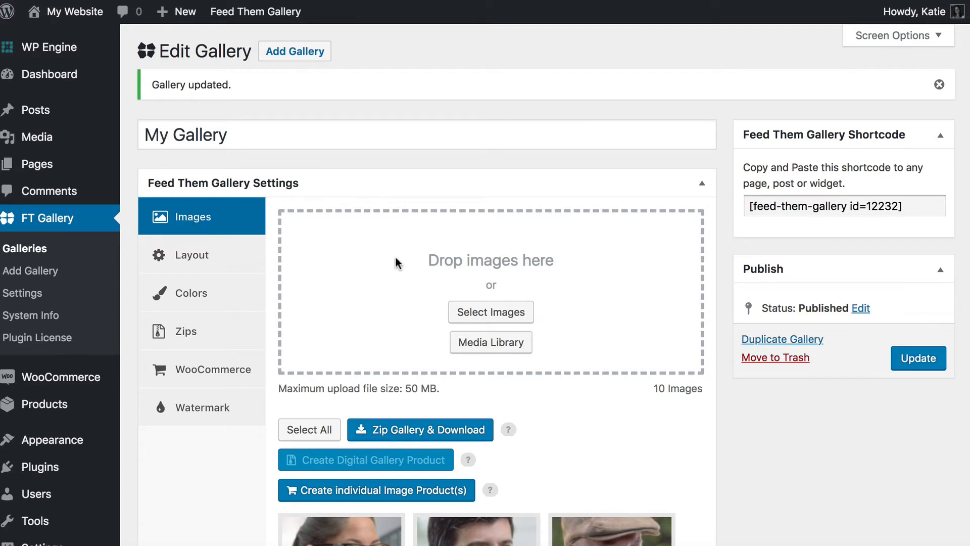
- Generate individual WooCommerce products for all ten My Gallery images
scroll(396, 257, down, 3)
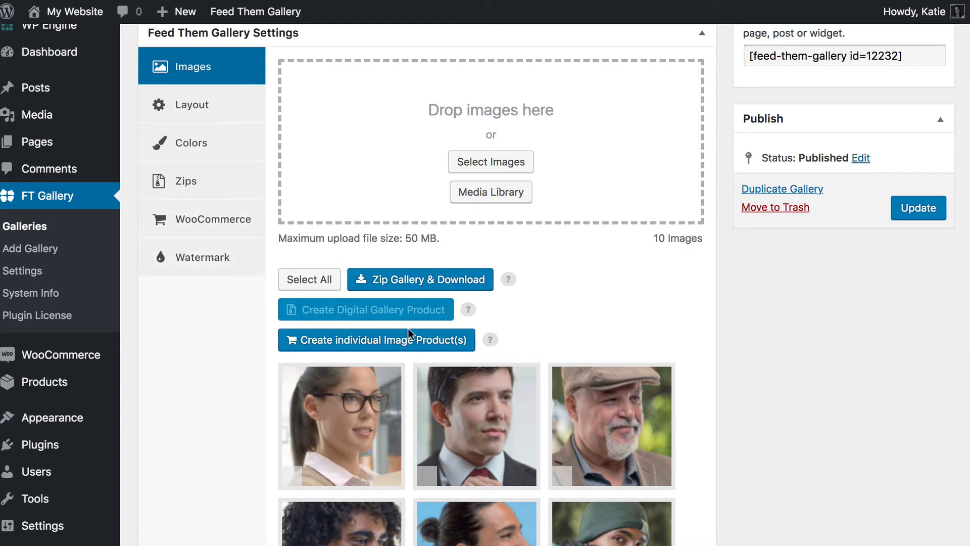
click(340, 345)
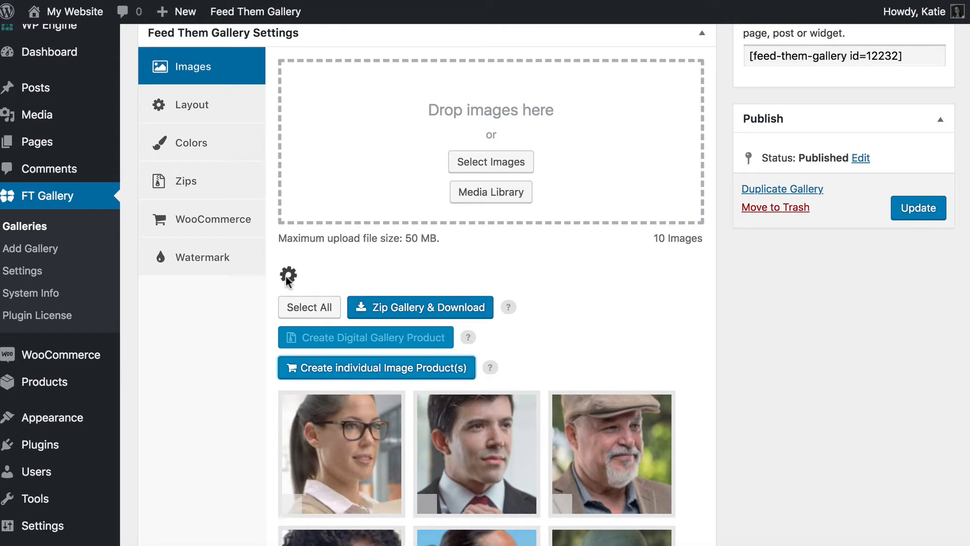
scroll(435, 358, down, 7)
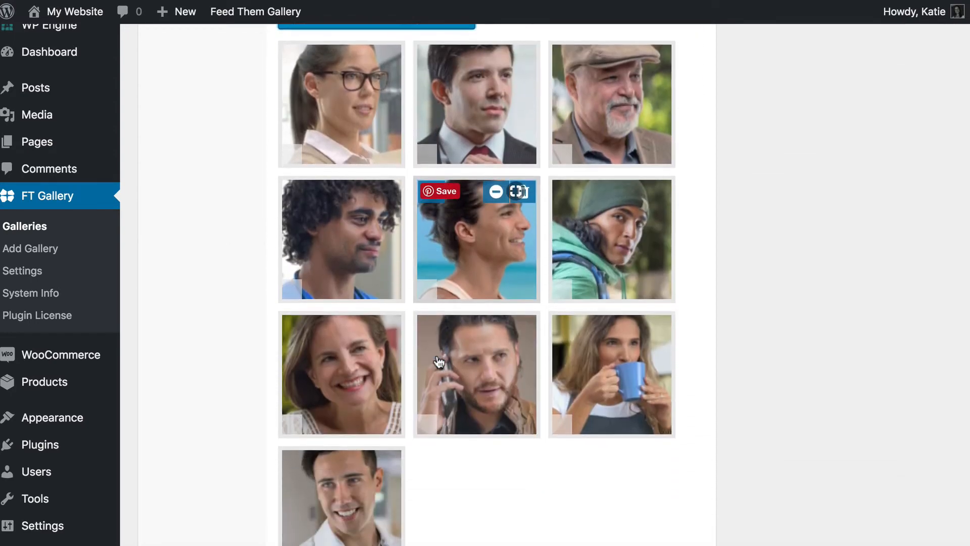
scroll(370, 450, up, 6)
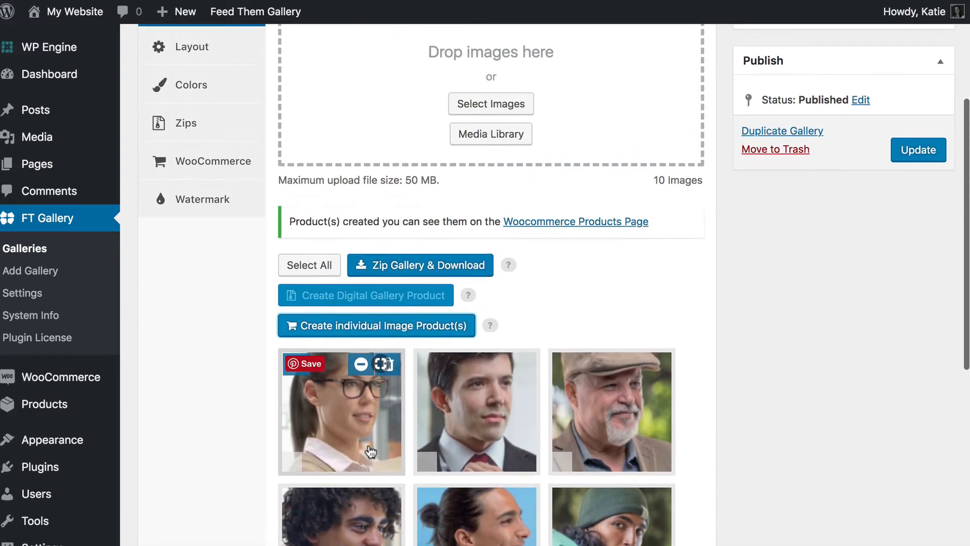
scroll(370, 450, up, 1)
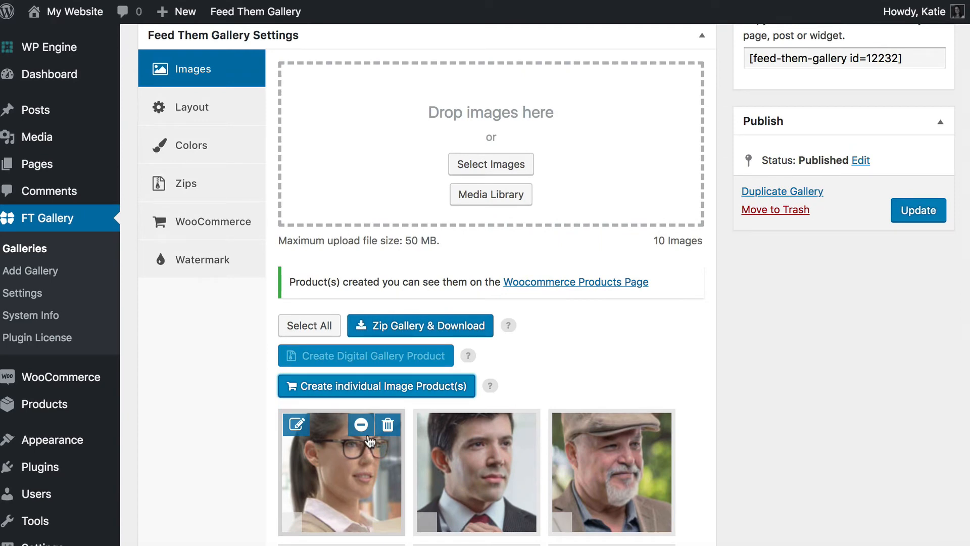
- Review the All Products list, checking the gallery photo products' £10.00–£20.00 prices and categories
click(550, 284)
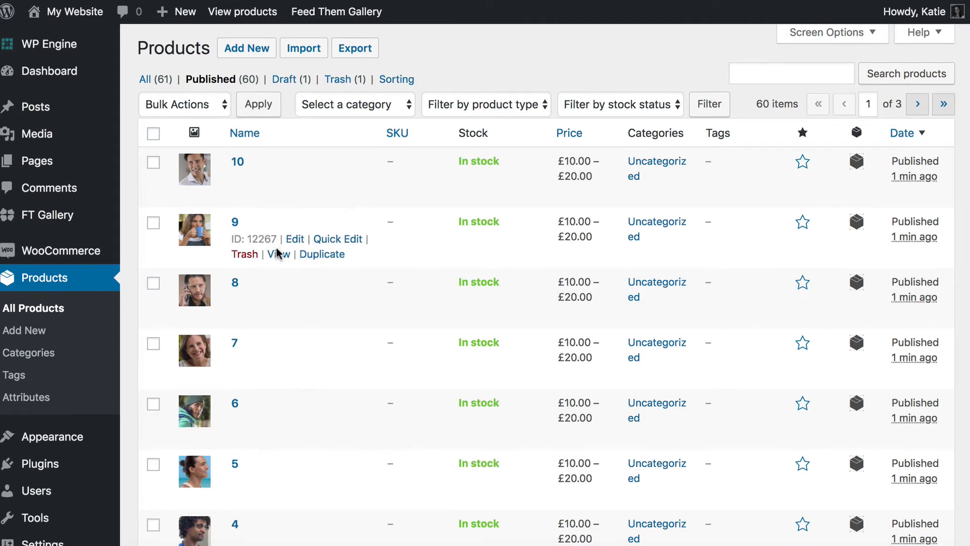
scroll(277, 251, down, 3)
scroll(277, 251, down, 4)
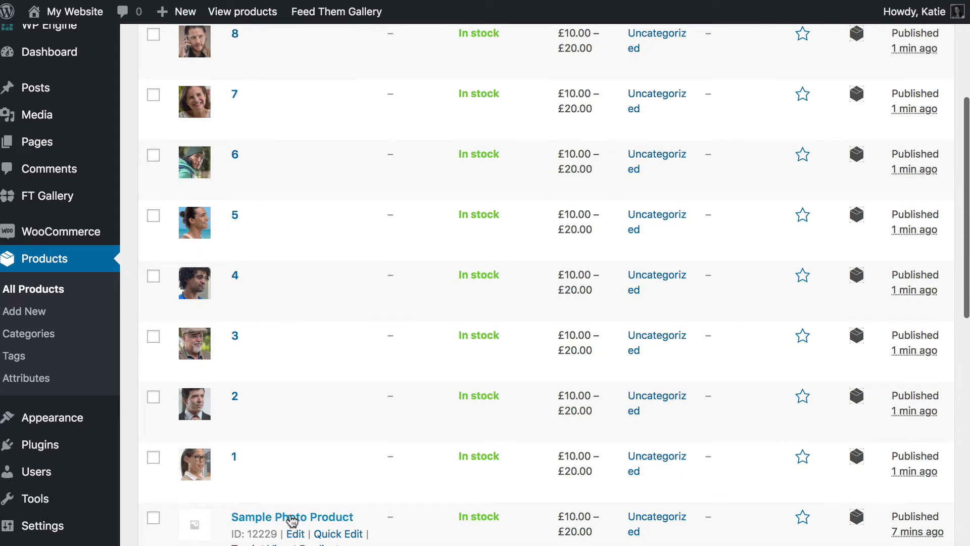
scroll(303, 479, up, 1)
scroll(298, 477, up, 1)
scroll(298, 480, down, 2)
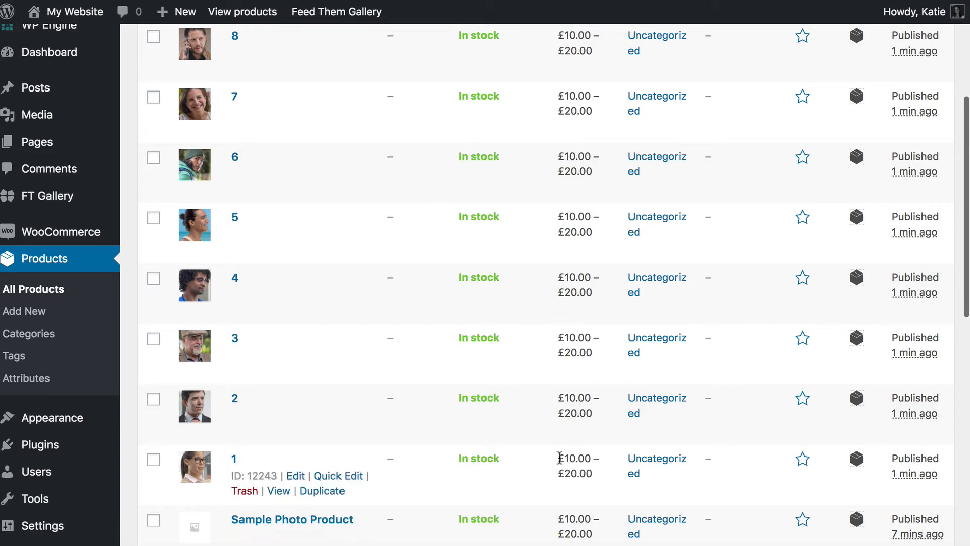
drag(558, 457, 591, 473)
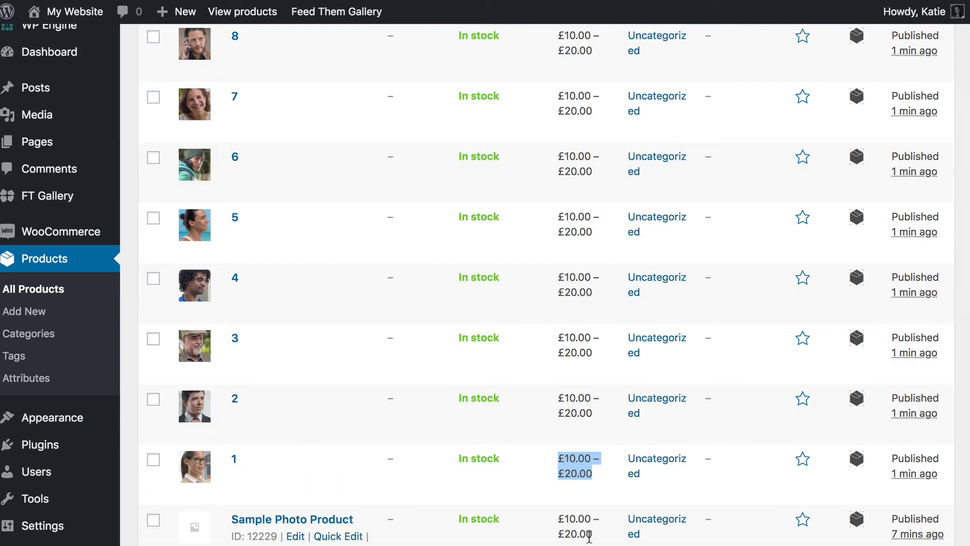
drag(592, 534, 558, 528)
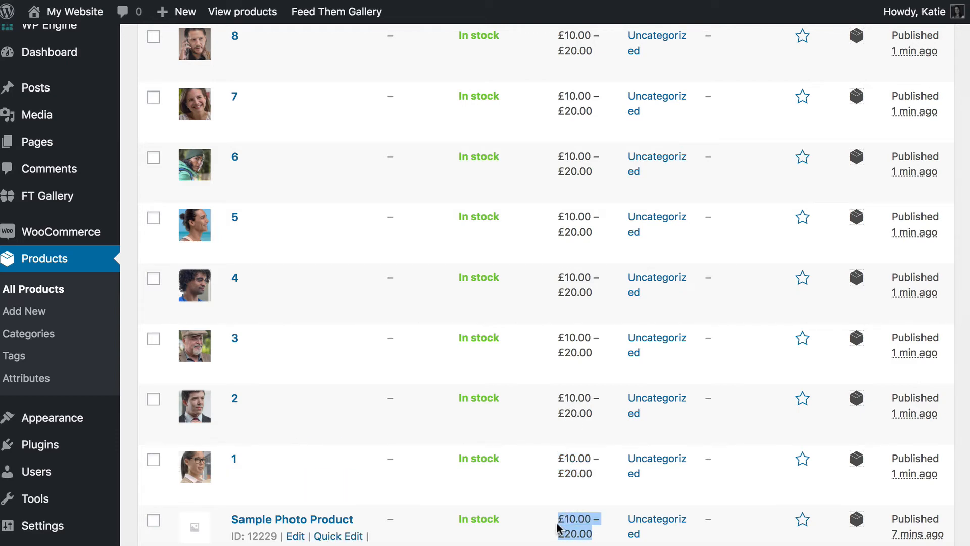
click(584, 519)
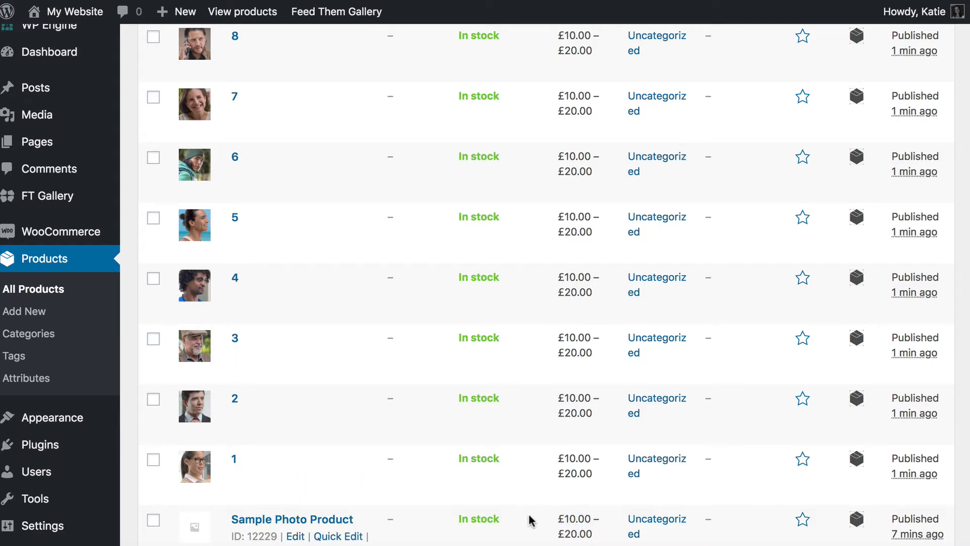
scroll(528, 515, up, 5)
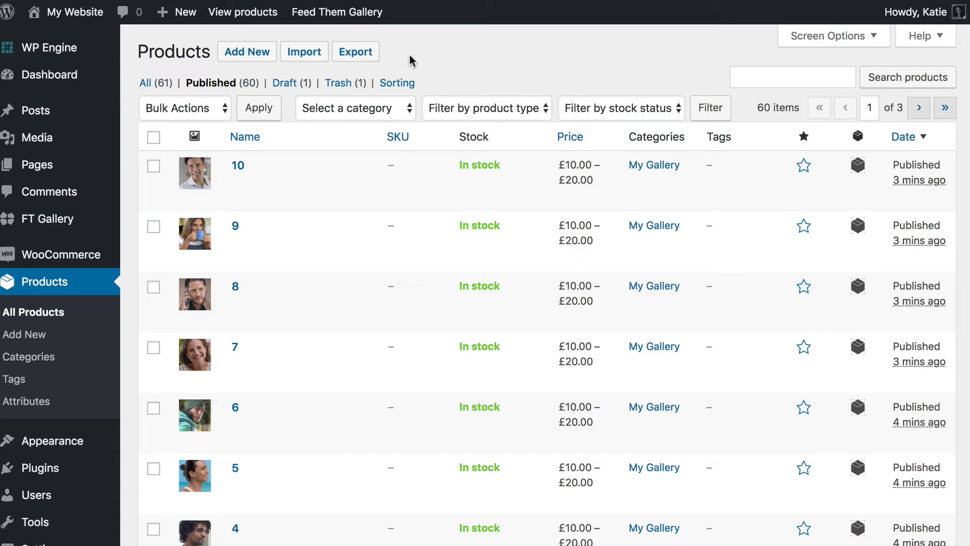
mouse_move(188, 180)
mouse_move(56, 259)
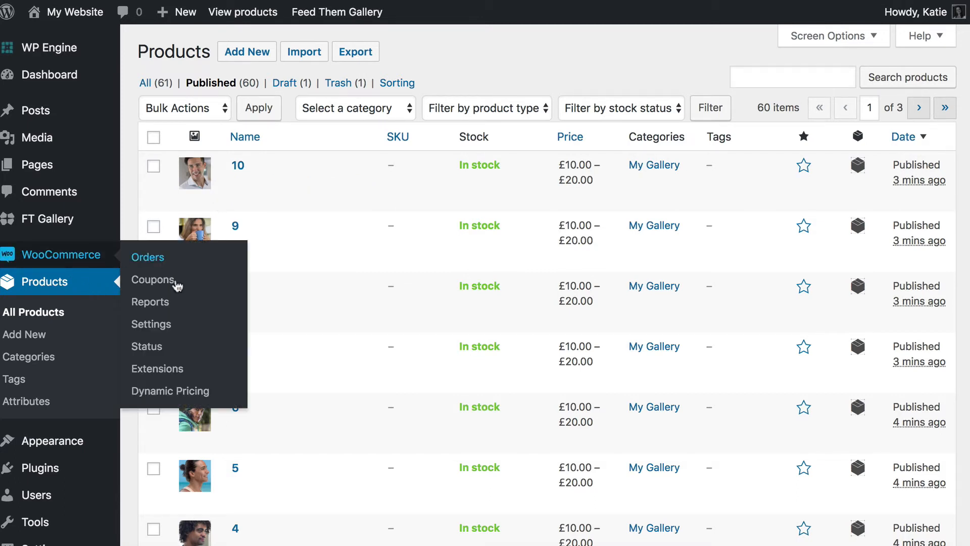
- Go to WooCommerce Products settings, Product tables, and scroll to the Table content options
click(147, 323)
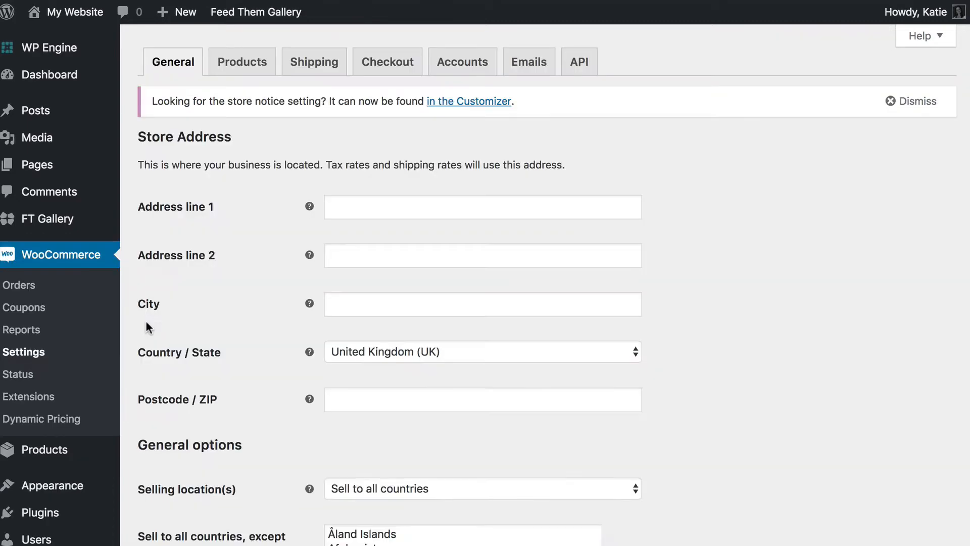
click(244, 61)
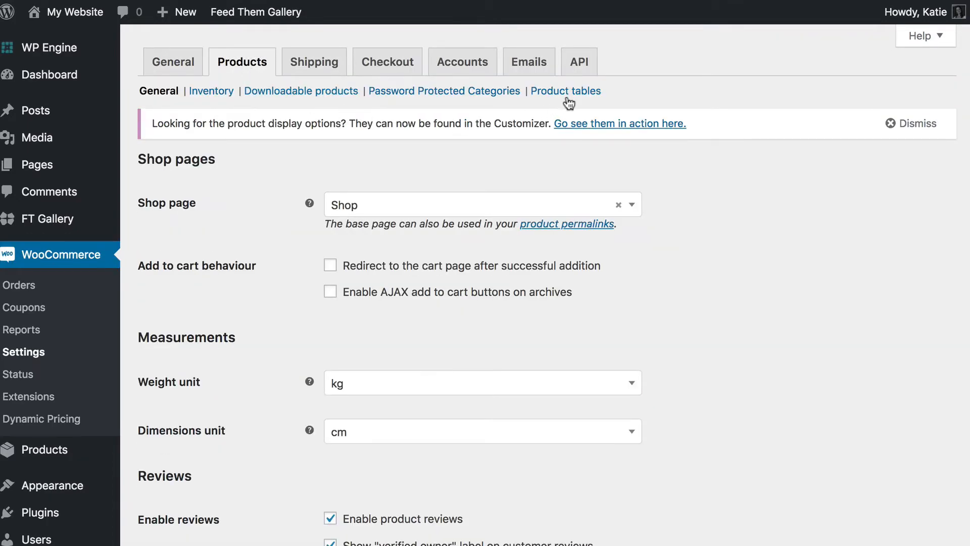
click(567, 94)
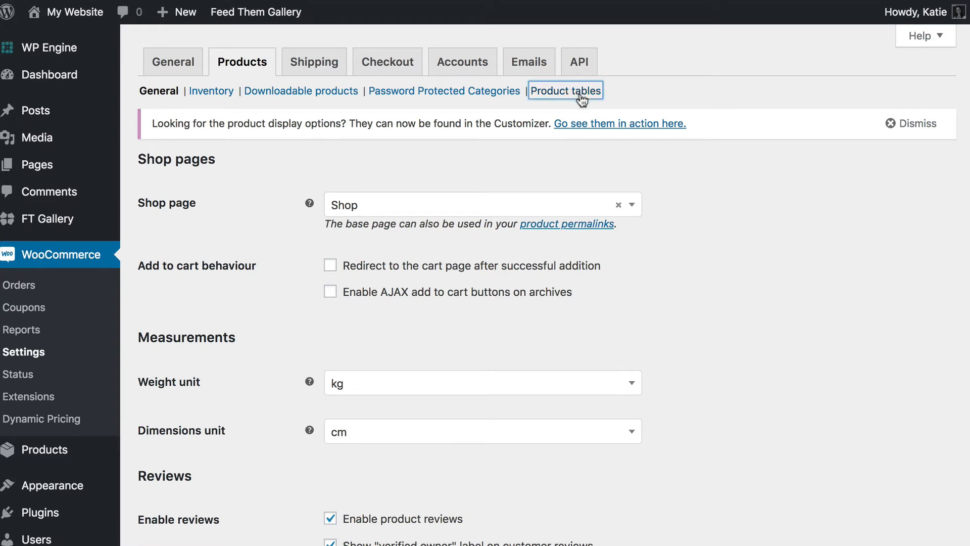
scroll(541, 255, down, 5)
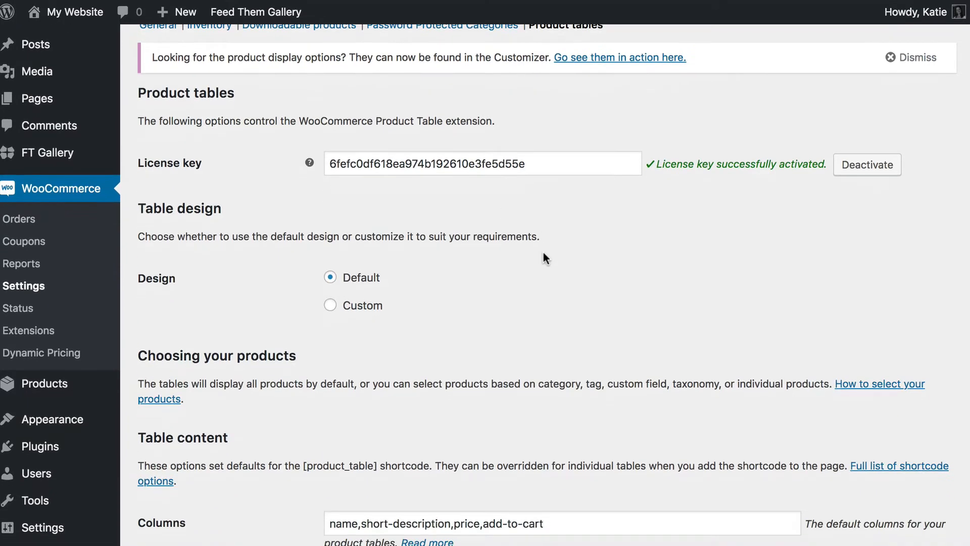
scroll(500, 145, down, 2)
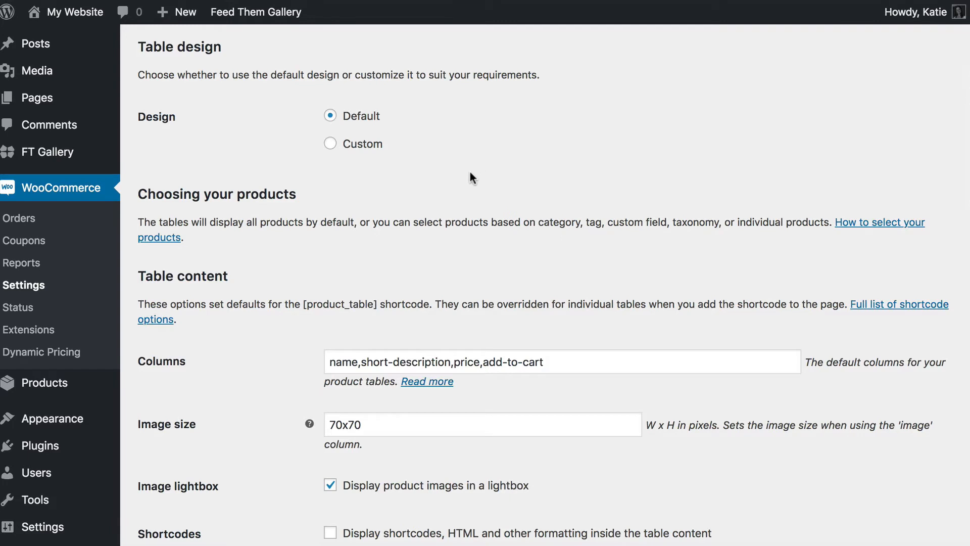
scroll(470, 177, down, 4)
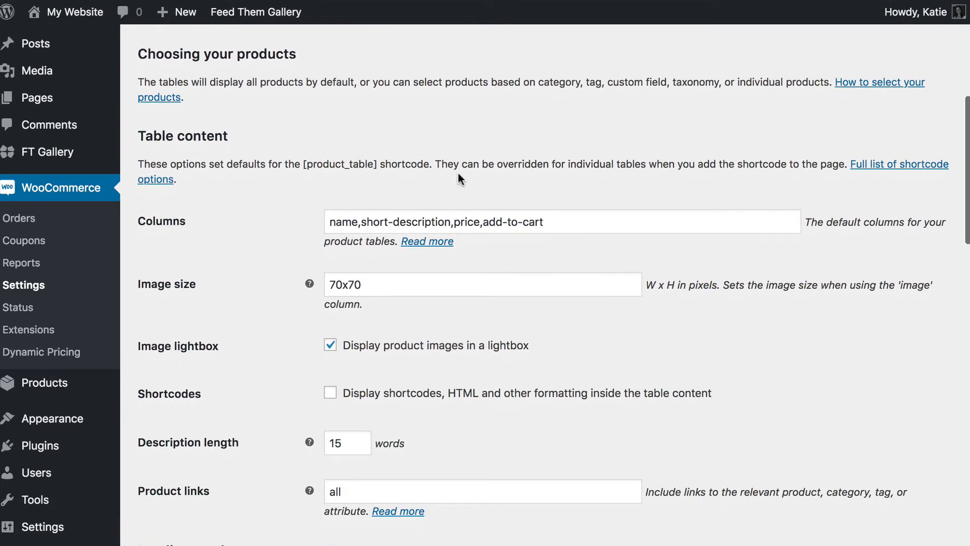
scroll(459, 178, down, 3)
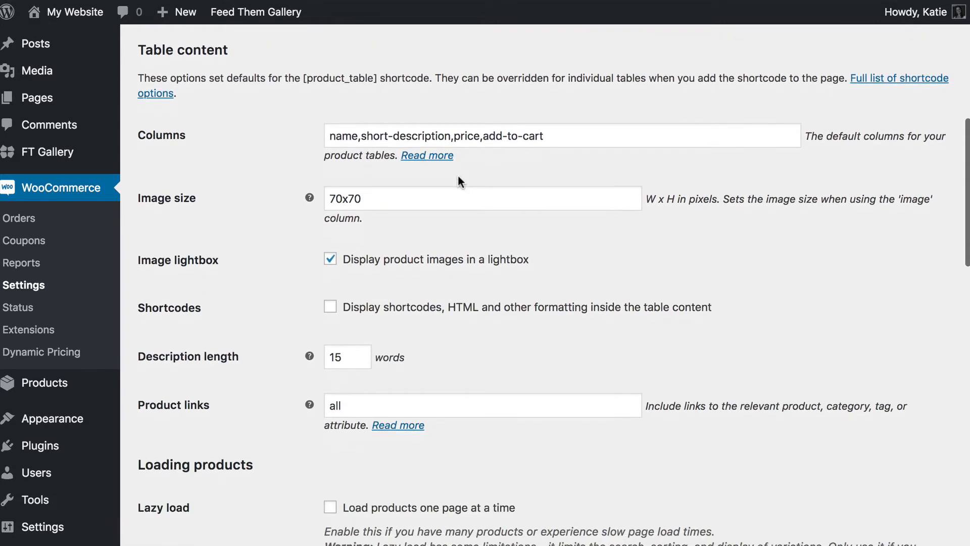
scroll(458, 180, down, 3)
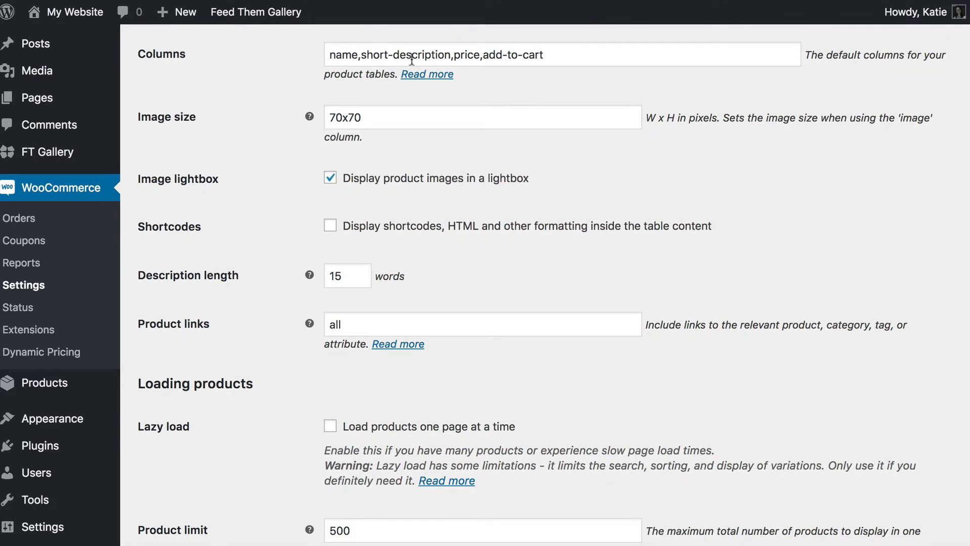
scroll(527, 63, up, 1)
scroll(424, 131, down, 1)
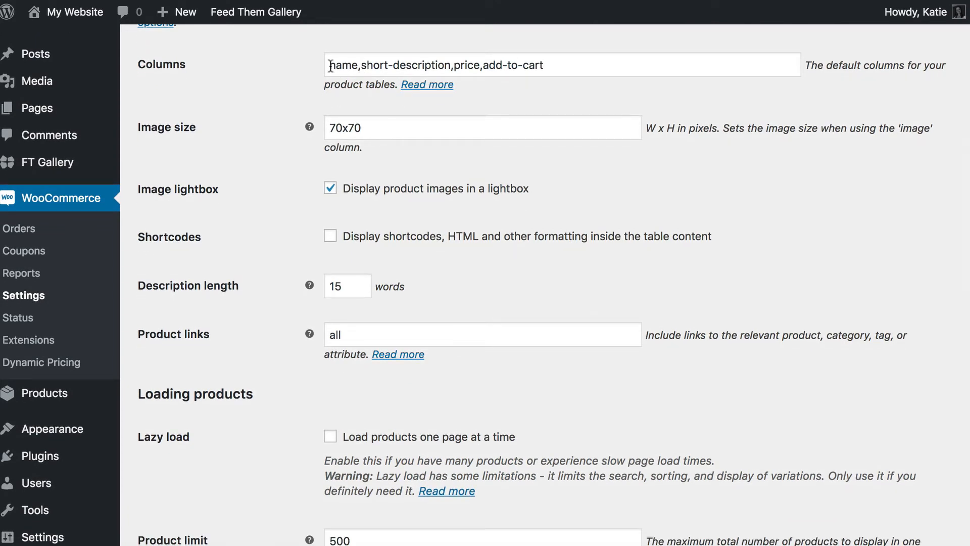
- Remove 'short-description' from the Columns field, leaving name,price,add-to-cart
drag(330, 66, 450, 66)
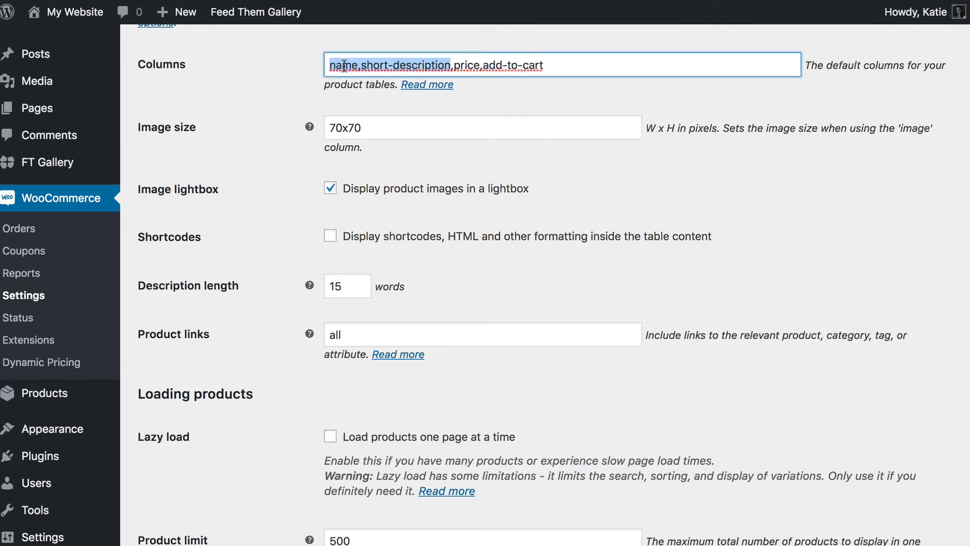
click(369, 66)
drag(360, 66, 456, 69)
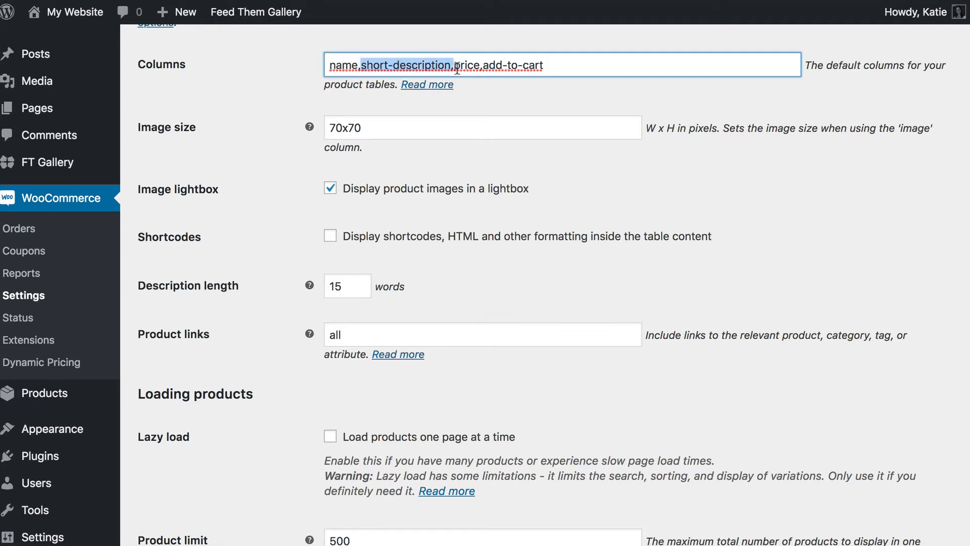
key(BackSpace)
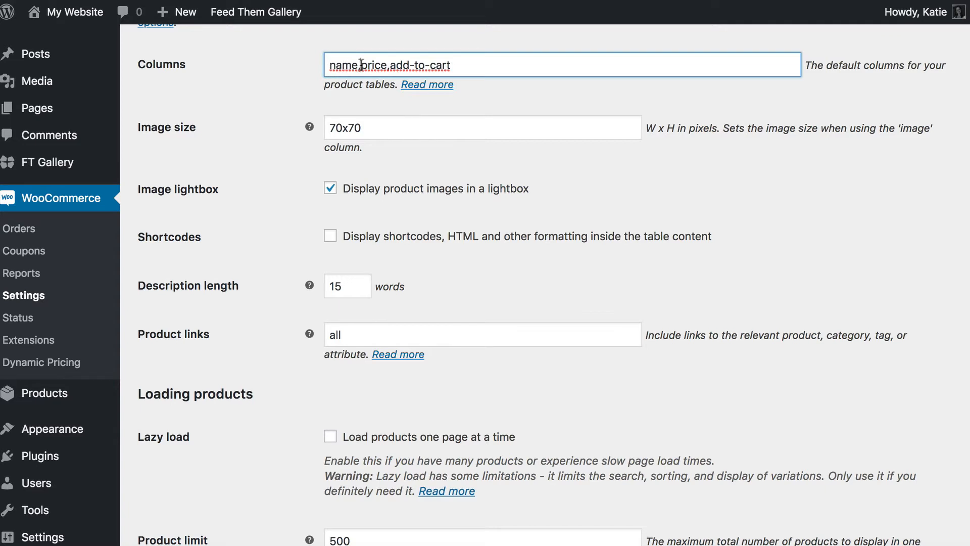
click(467, 67)
- Change the table Image size from 70x70 to 200x200
mouse_move(311, 128)
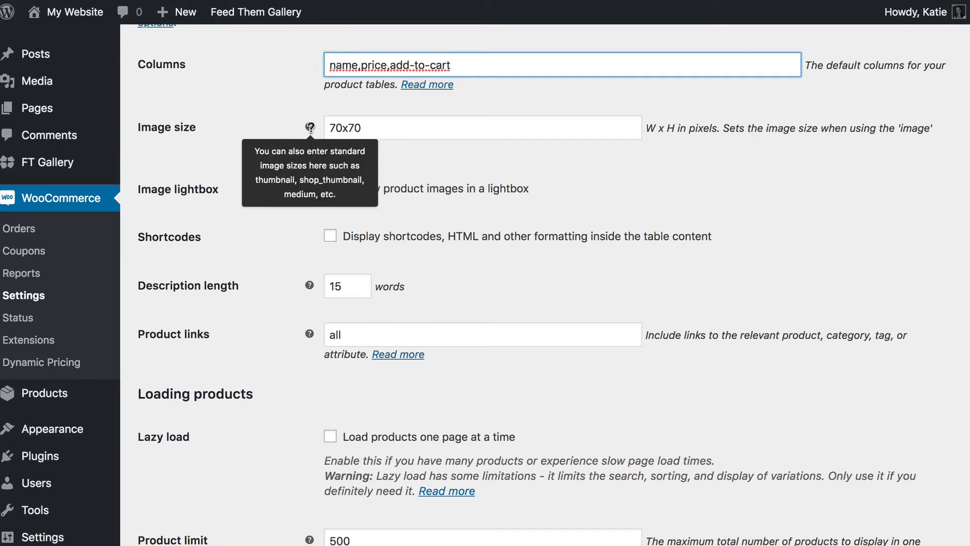
click(373, 127)
drag(373, 126, 318, 128)
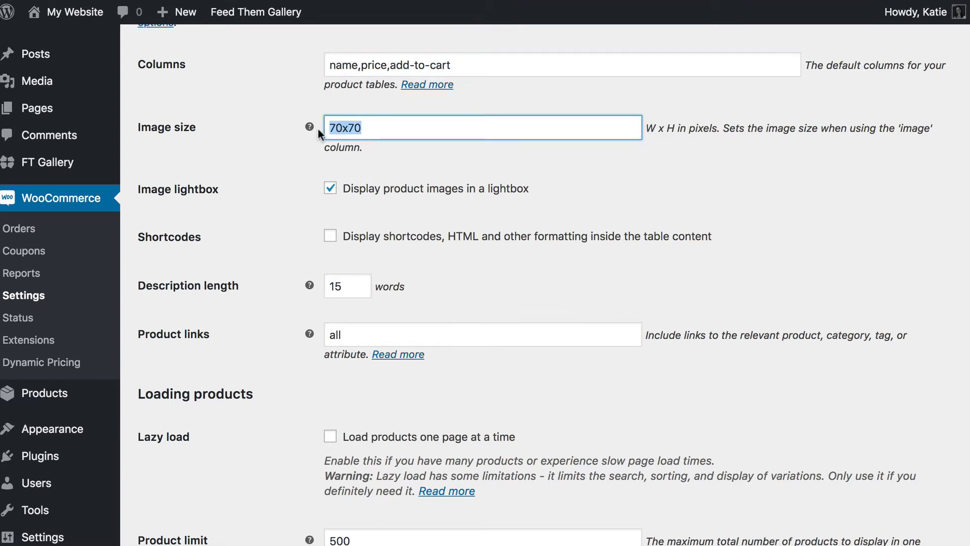
text(200x200)
scroll(347, 201, down, 3)
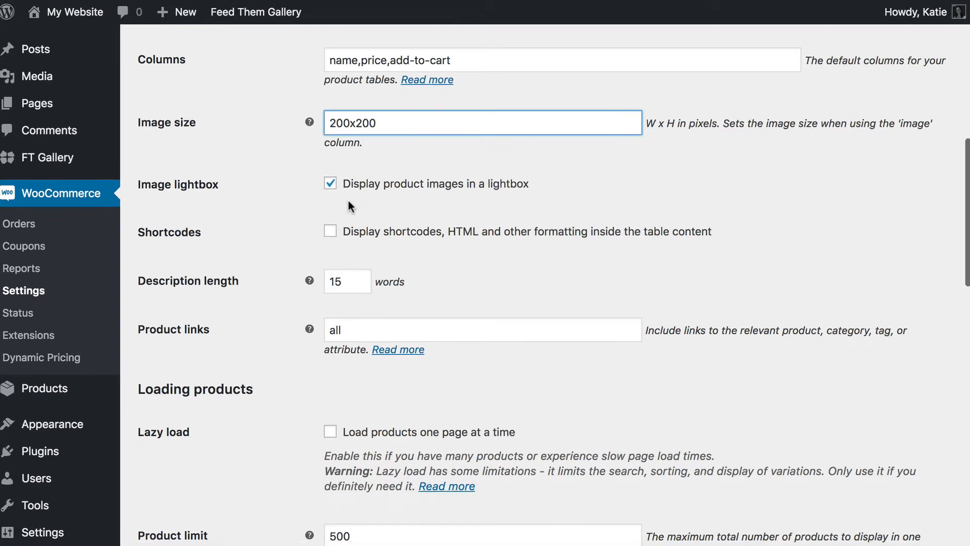
- Change the product table's Product links value from 'all' to 'none'
scroll(348, 205, down, 3)
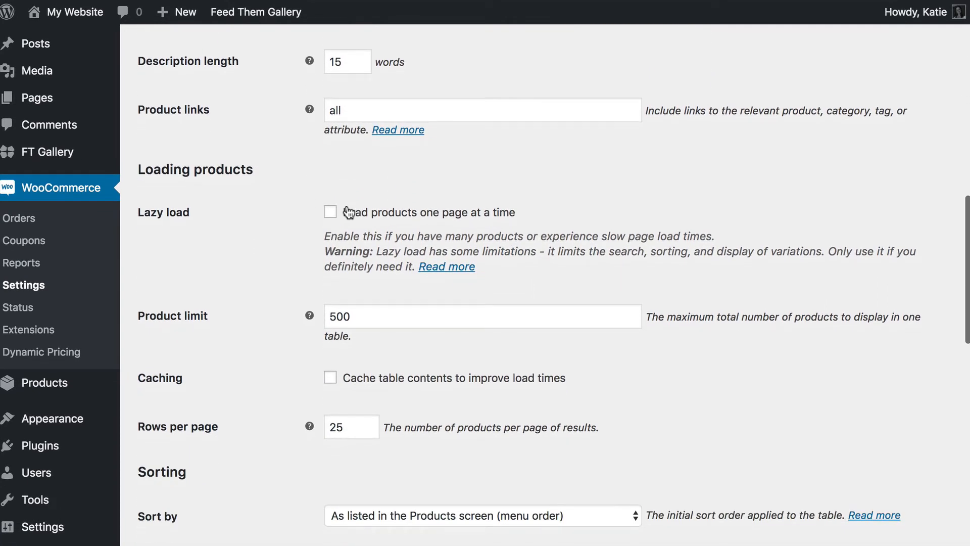
double_click(360, 116)
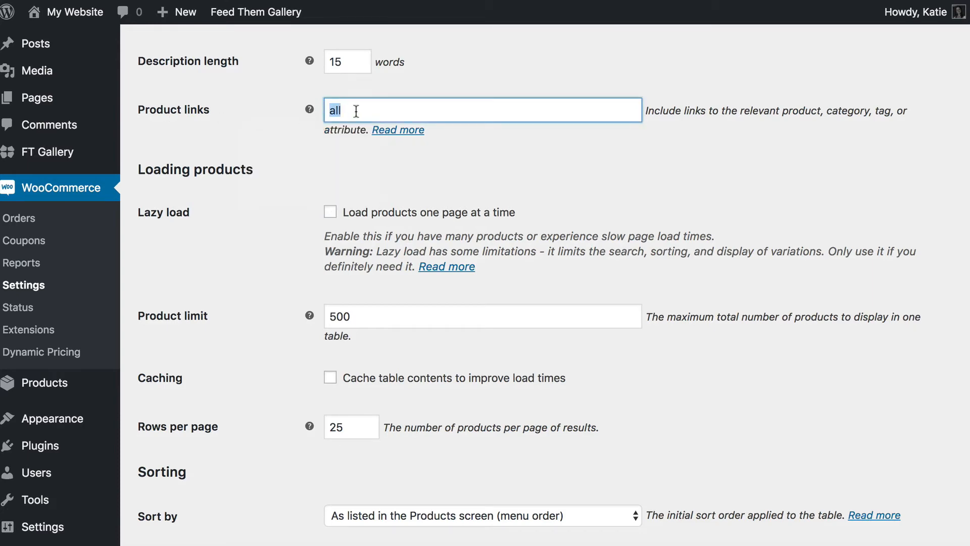
text(none)
scroll(377, 165, down, 2)
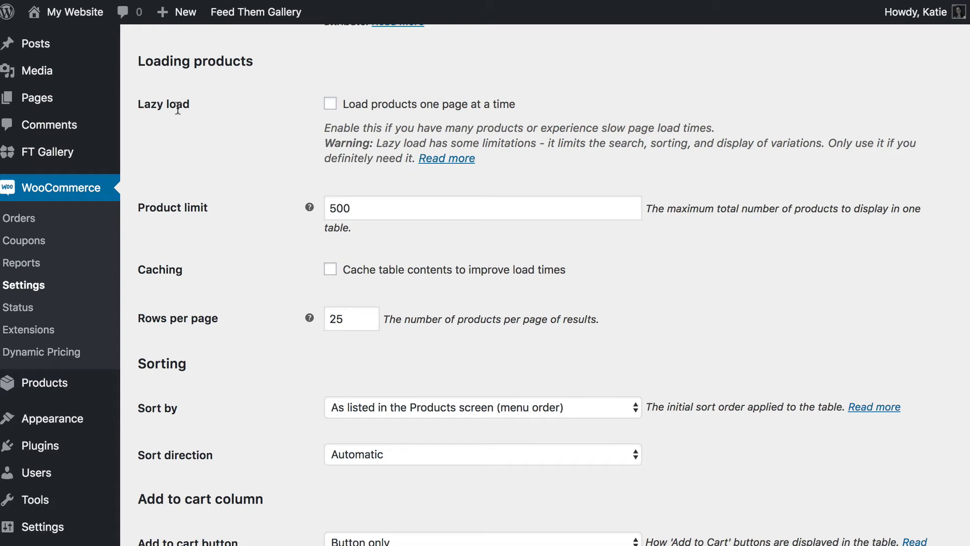
- Leave lazy loading off and set the table's rows per page to 5
click(328, 104)
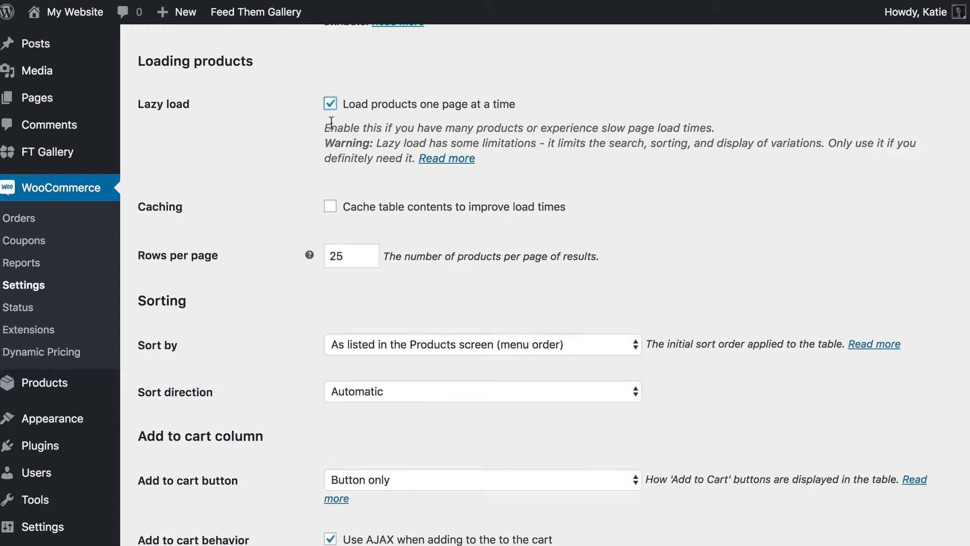
click(330, 104)
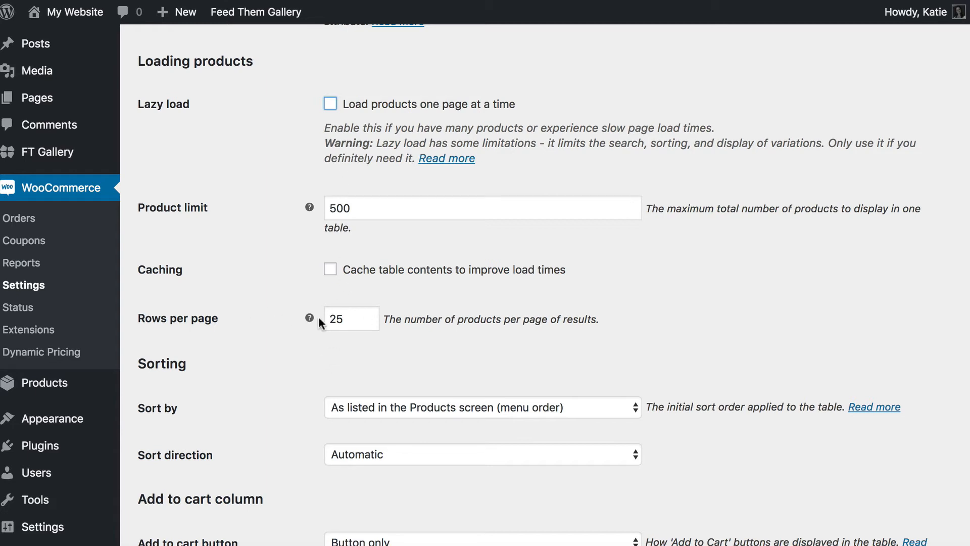
double_click(336, 318)
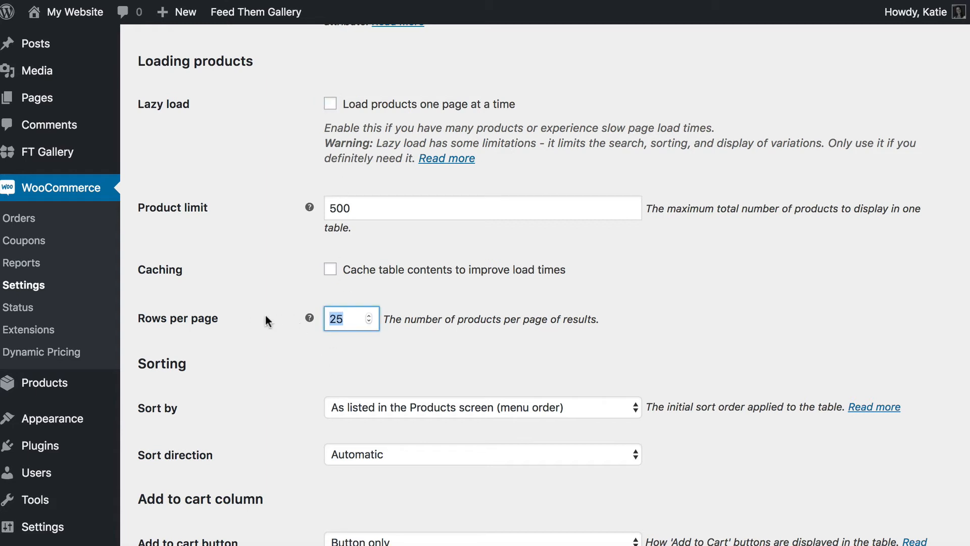
text(10)
double_click(326, 320)
text(5)
- Set the add-to-cart button to 'Checkbox only' and enable quantity selectors in that column
drag(358, 207, 290, 211)
click(371, 208)
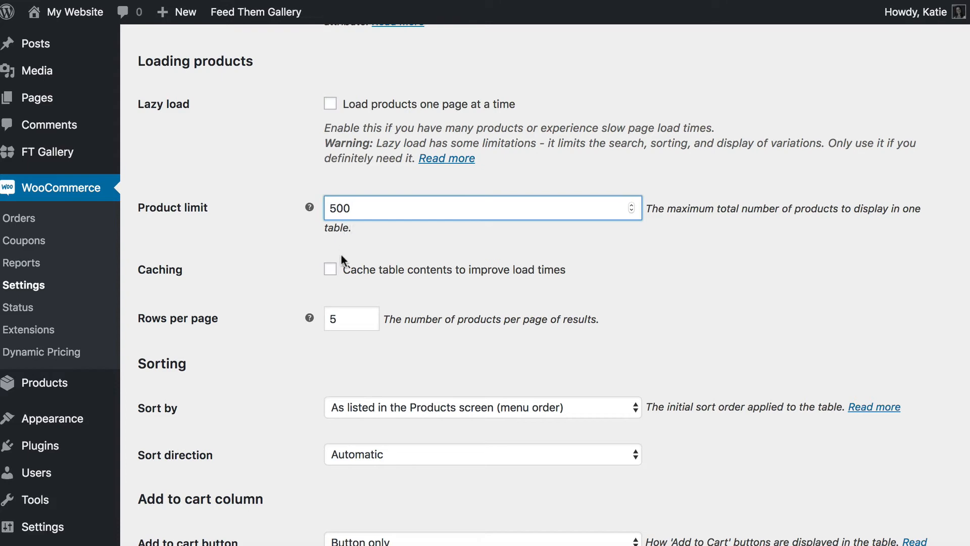
scroll(337, 255, down, 5)
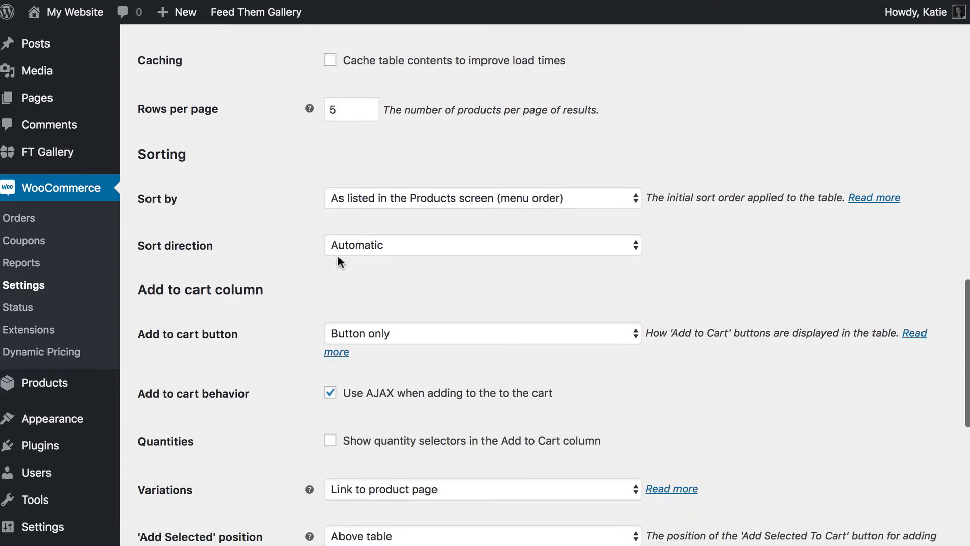
scroll(337, 255, down, 2)
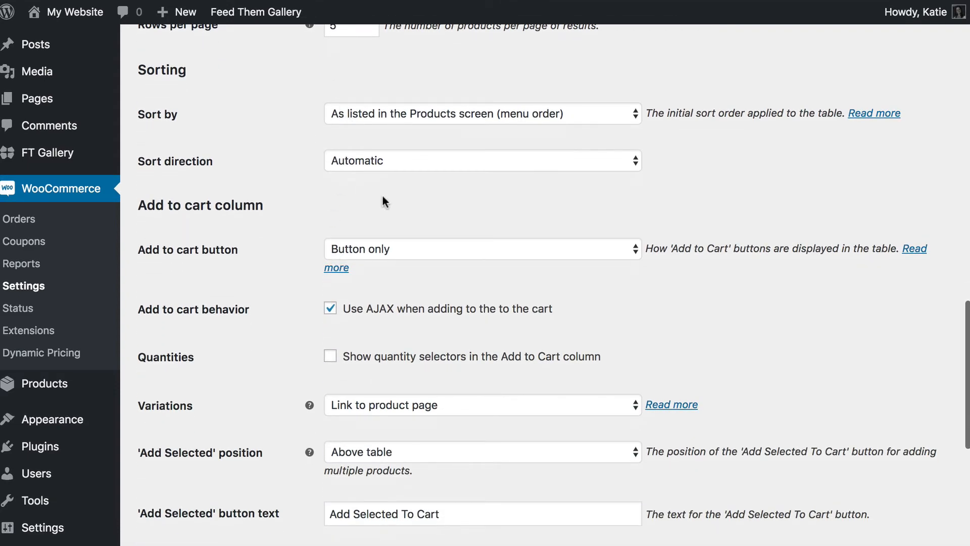
scroll(345, 106, down, 3)
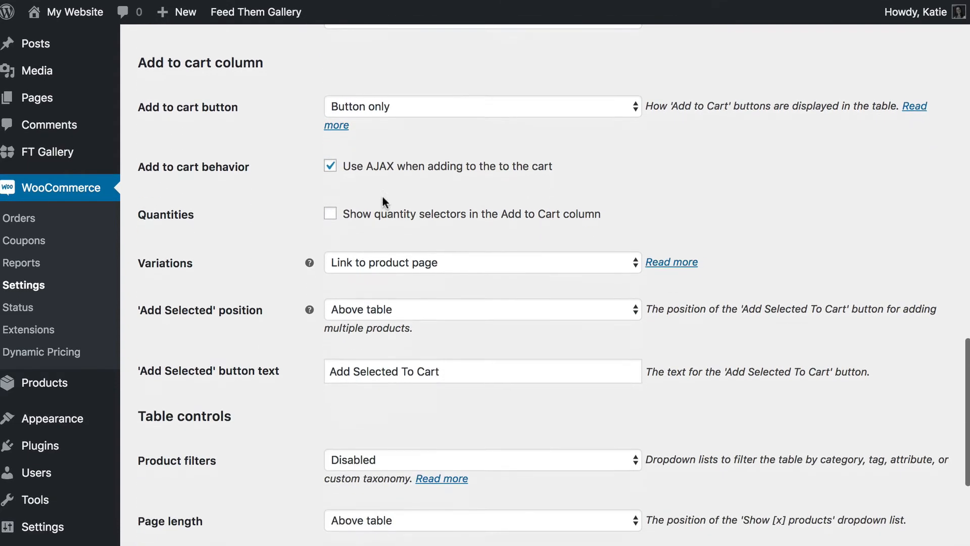
click(484, 103)
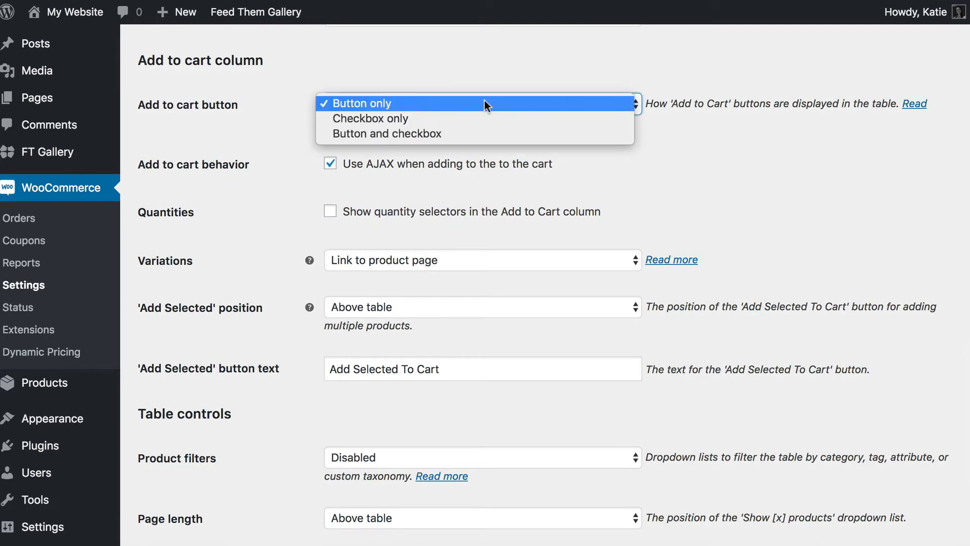
click(408, 119)
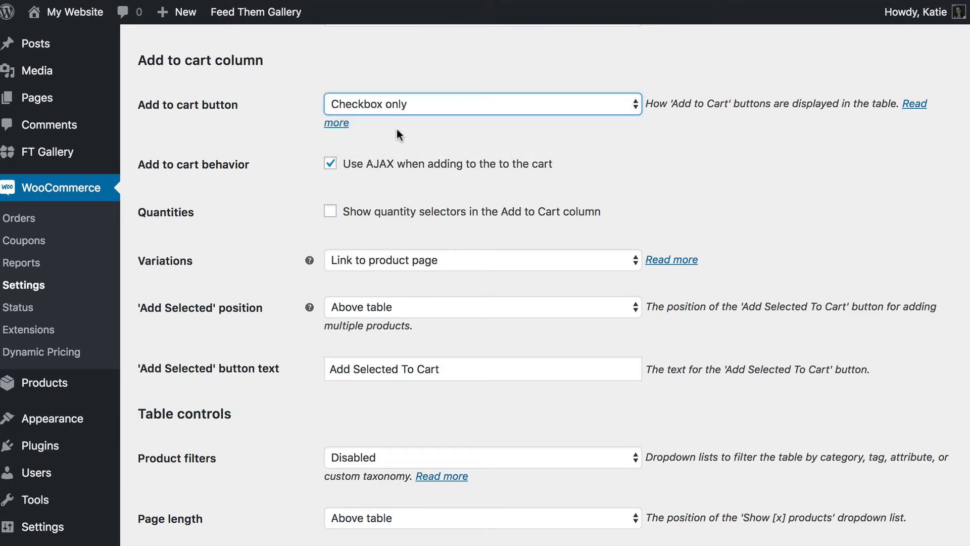
click(423, 105)
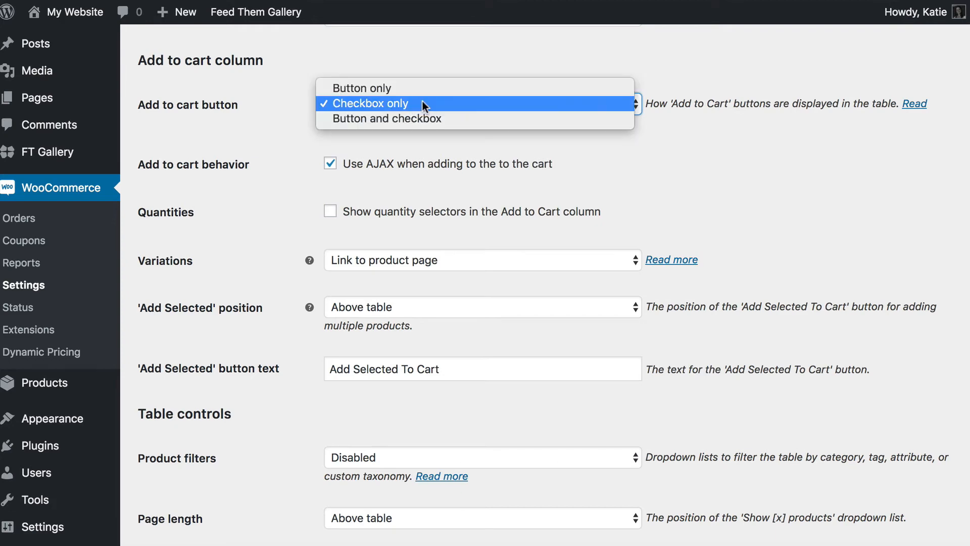
click(380, 105)
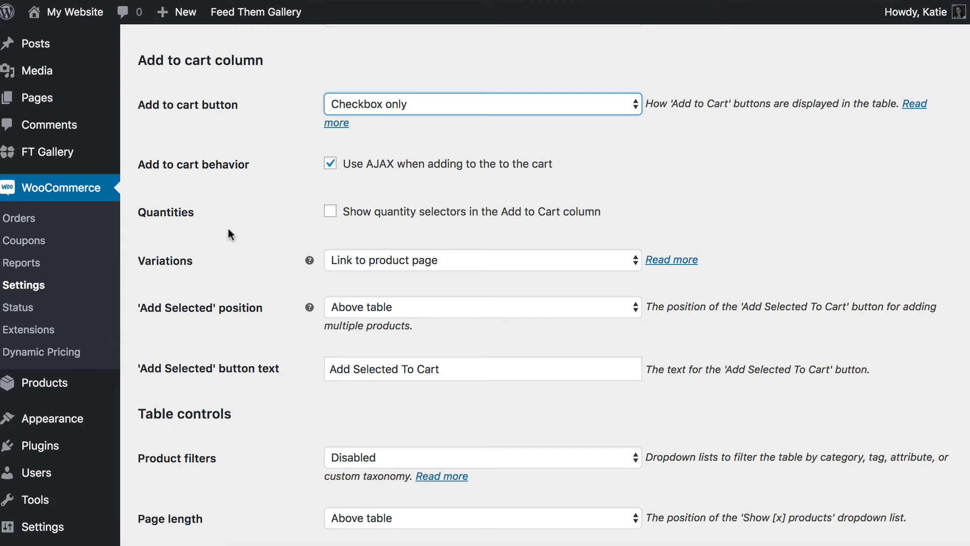
click(330, 211)
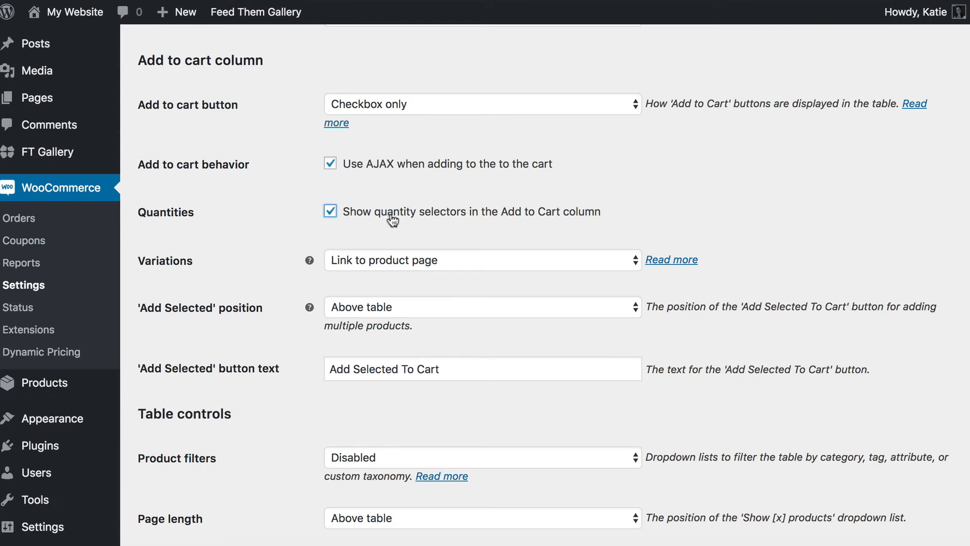
- Show variations as a dropdown list and place Add Selected To Cart above and below the table
scroll(387, 219, down, 2)
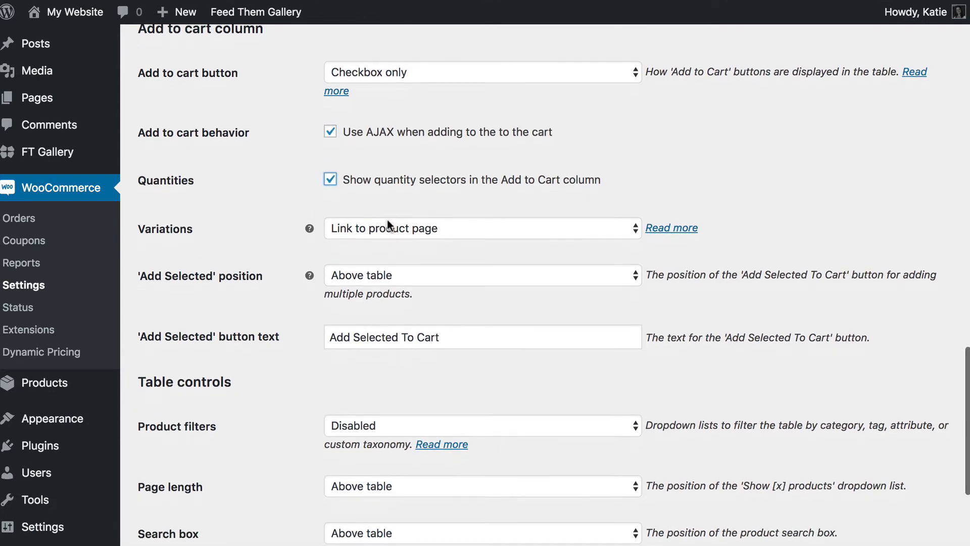
scroll(397, 223, down, 5)
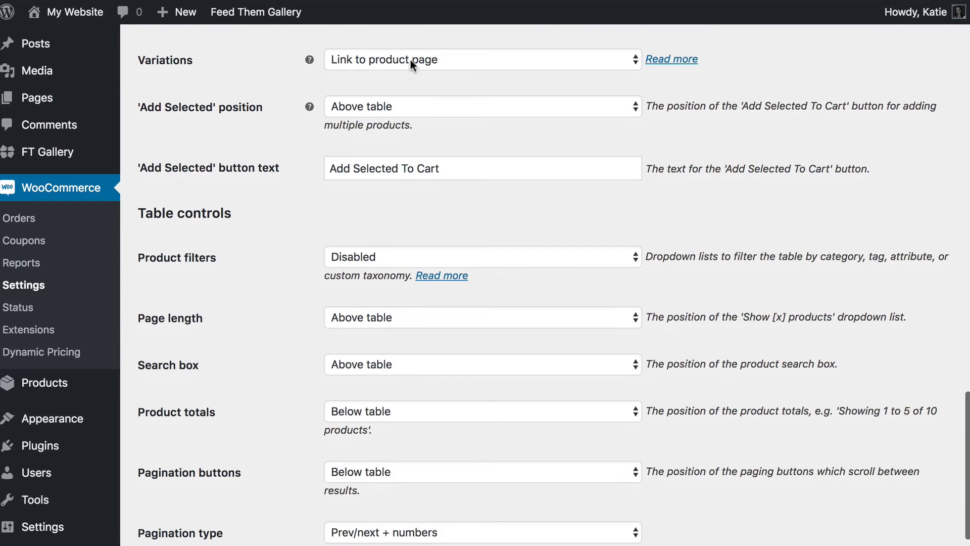
click(411, 60)
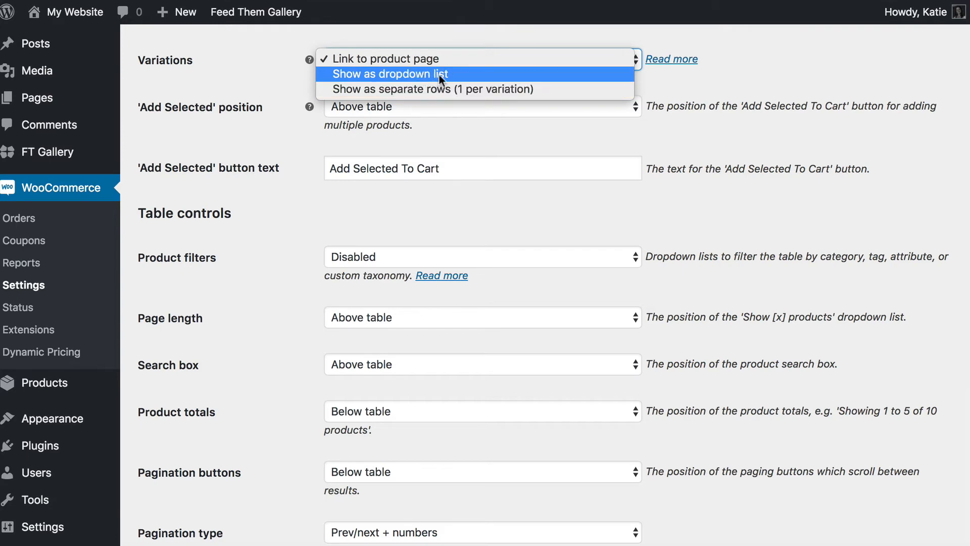
click(458, 74)
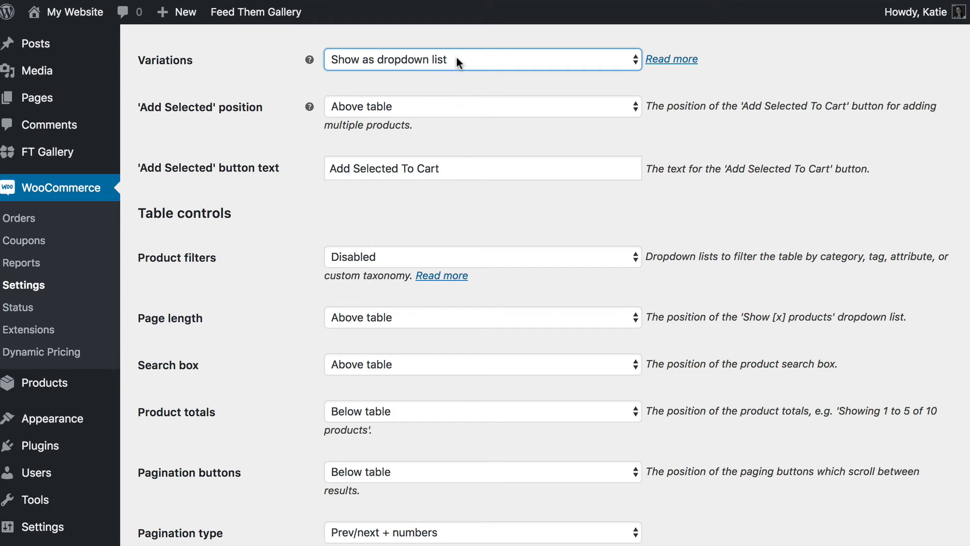
click(396, 107)
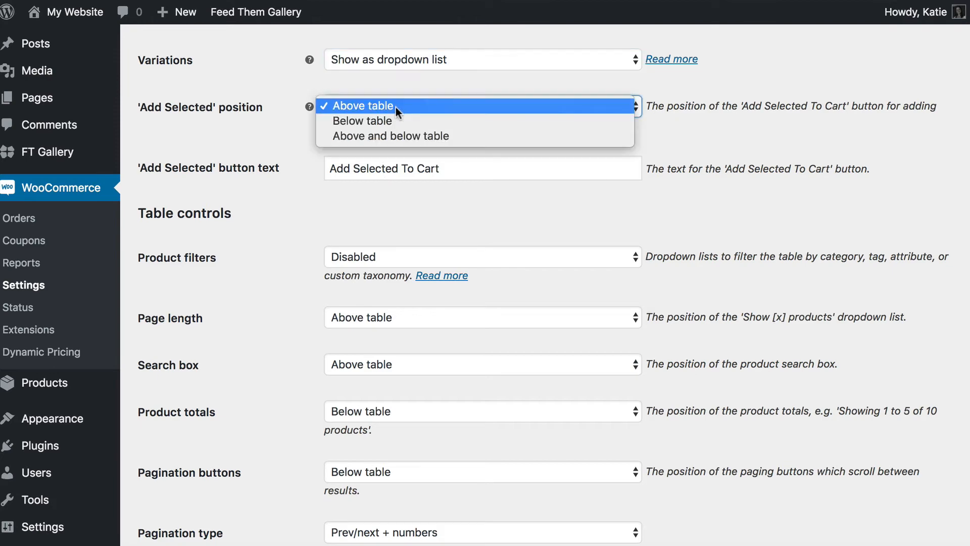
click(433, 136)
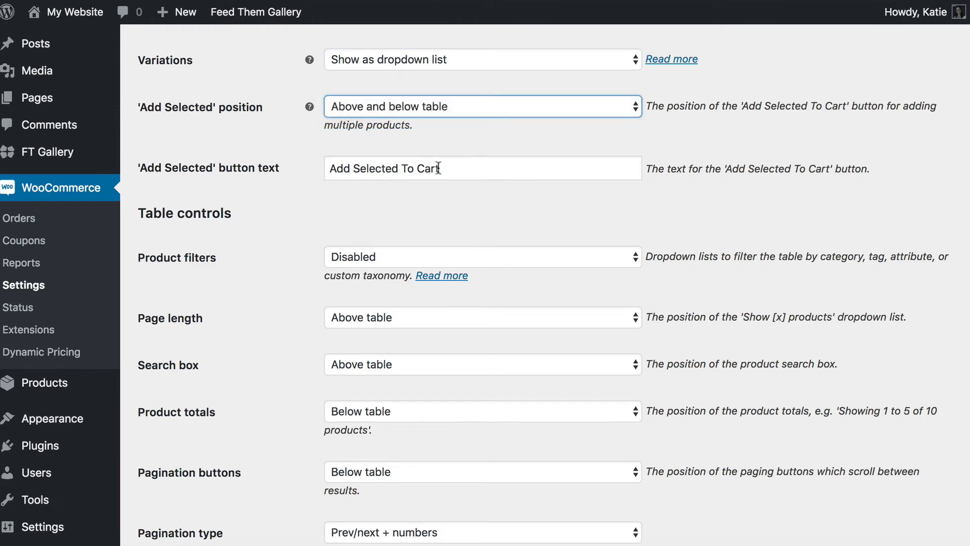
- Keep product filters Disabled and save the product table settings
scroll(441, 187, down, 5)
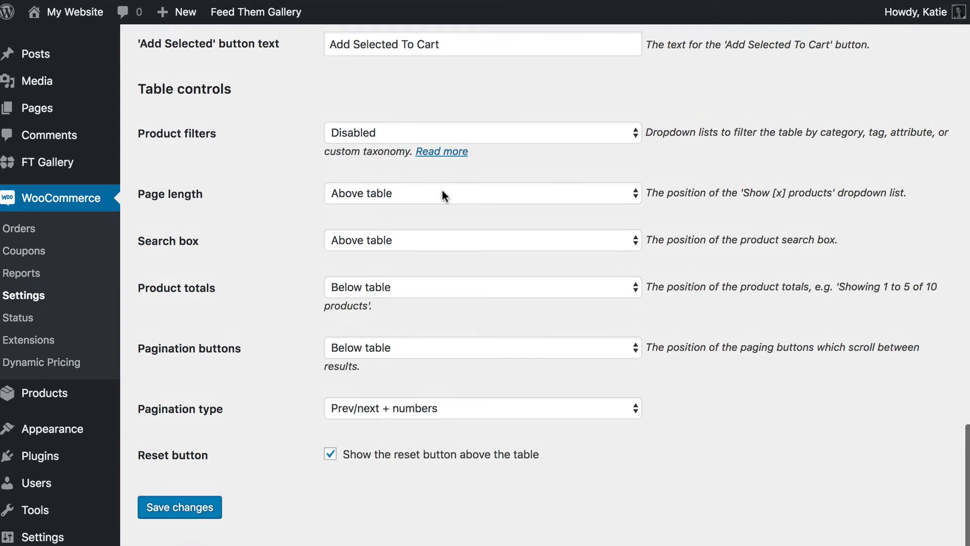
scroll(442, 191, up, 3)
scroll(412, 207, down, 3)
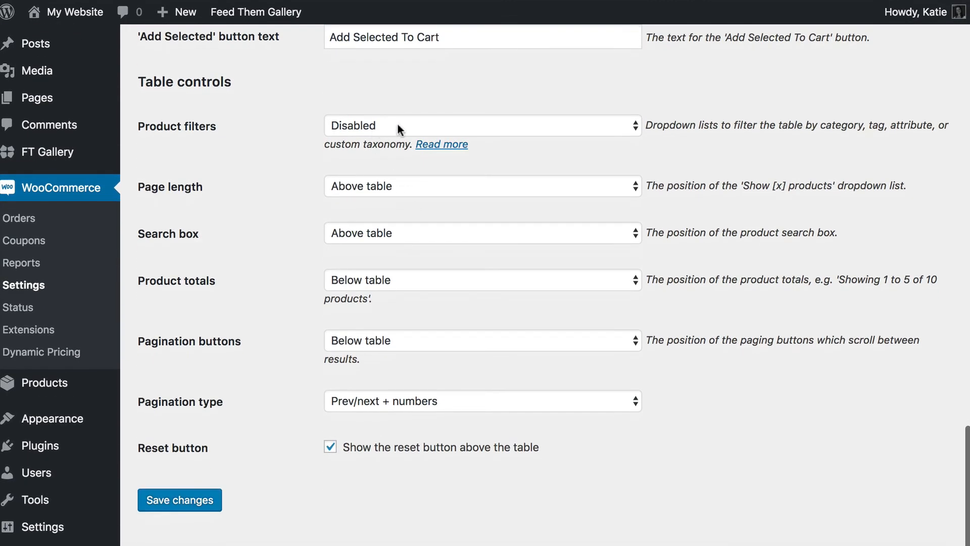
click(397, 126)
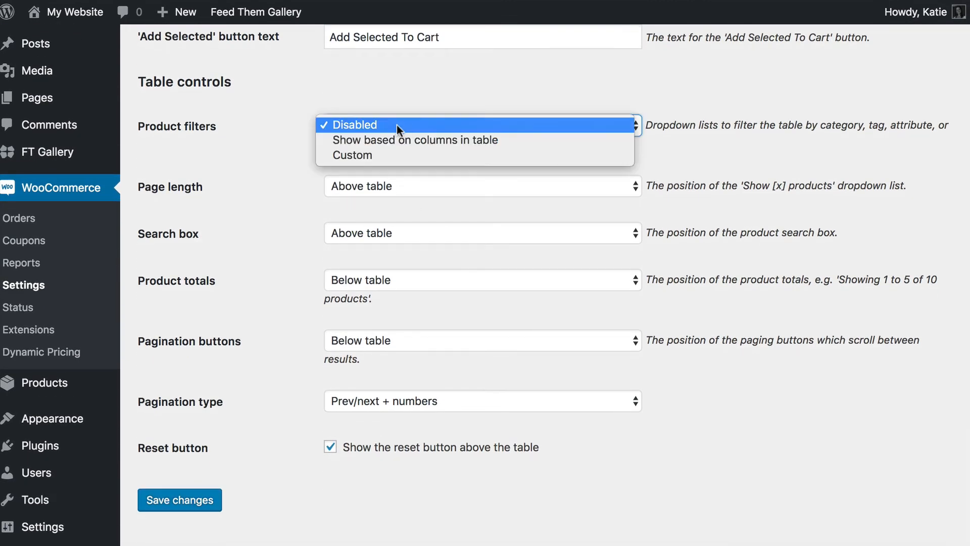
click(396, 125)
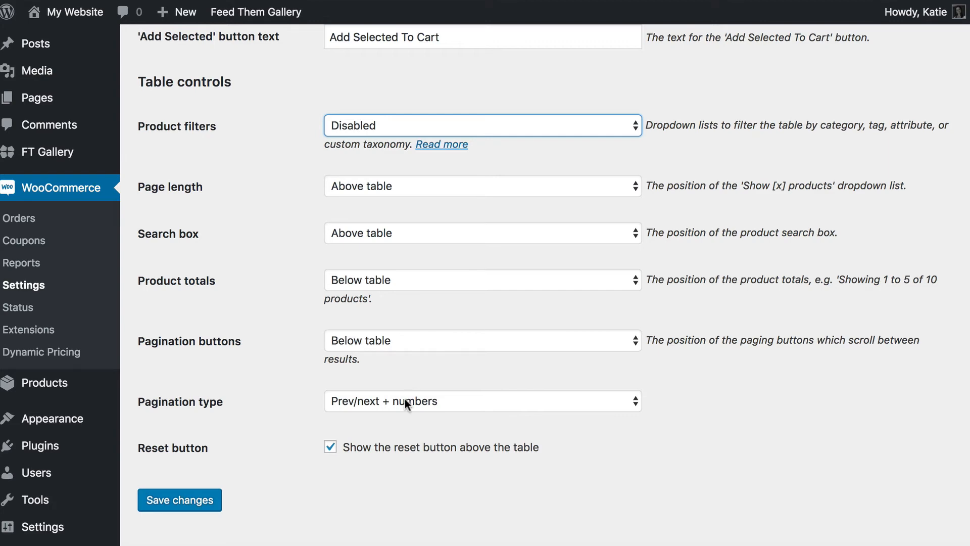
click(187, 500)
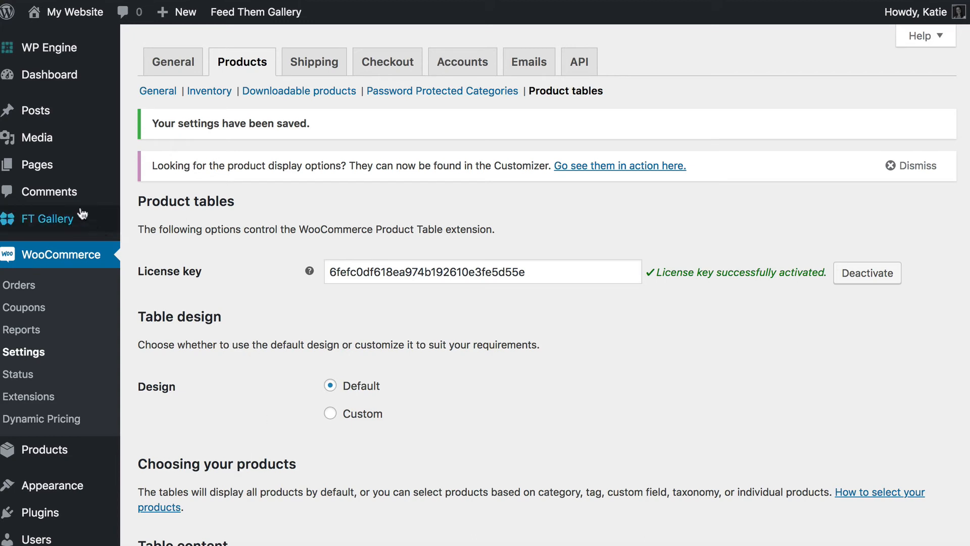
- Let the Product tables settings reload with the 'Your settings have been saved' notice
mouse_move(17, 169)
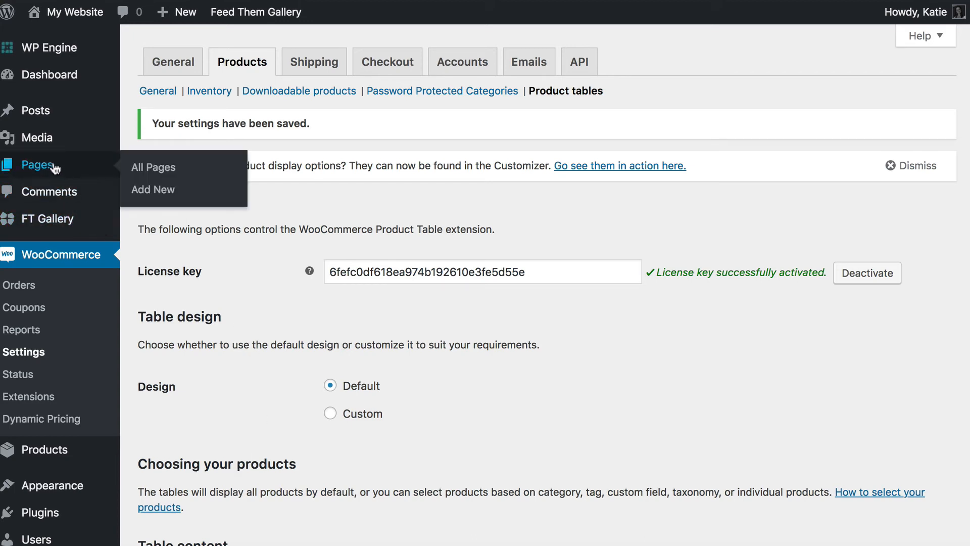
- Create a page titled 'Photo Order Form' with the [product_table] shortcode in its body
click(155, 190)
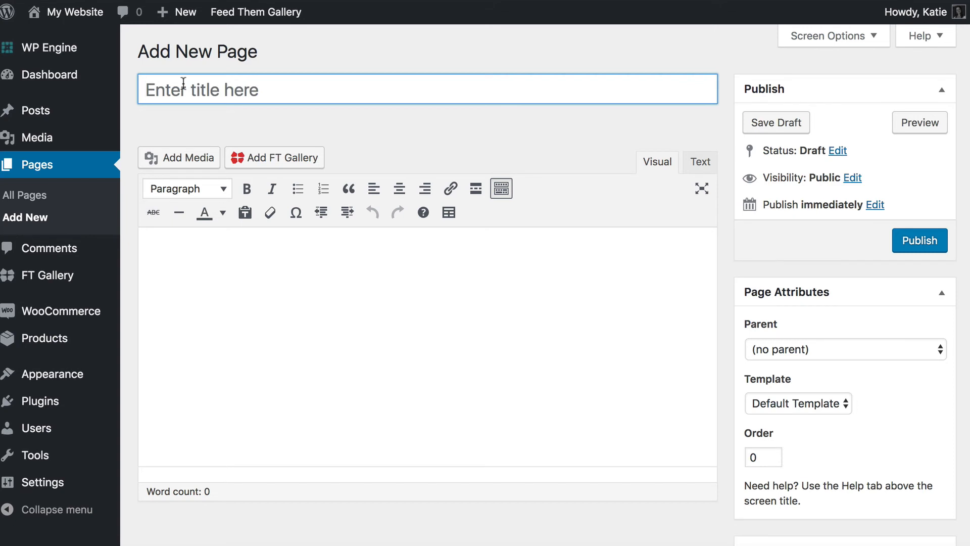
text(Pho)
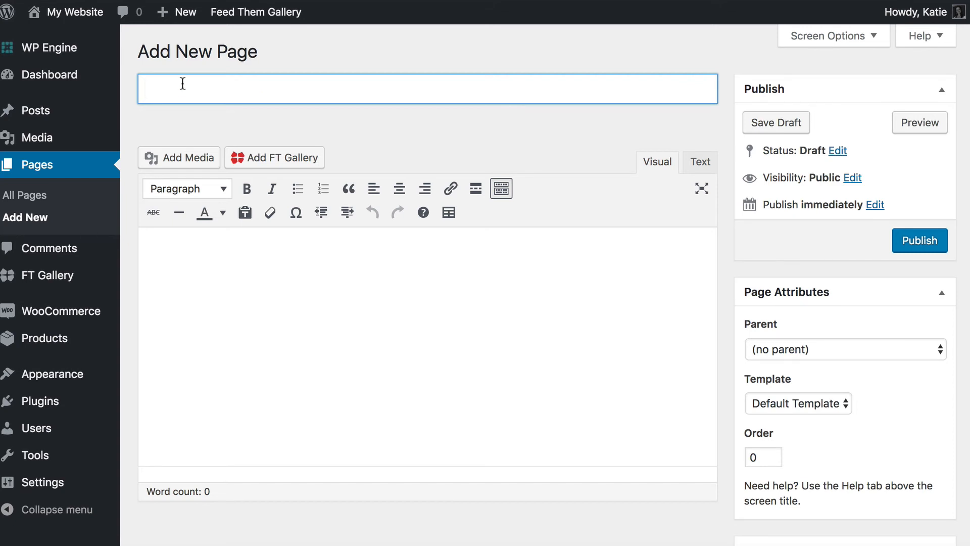
text(to Order Form)
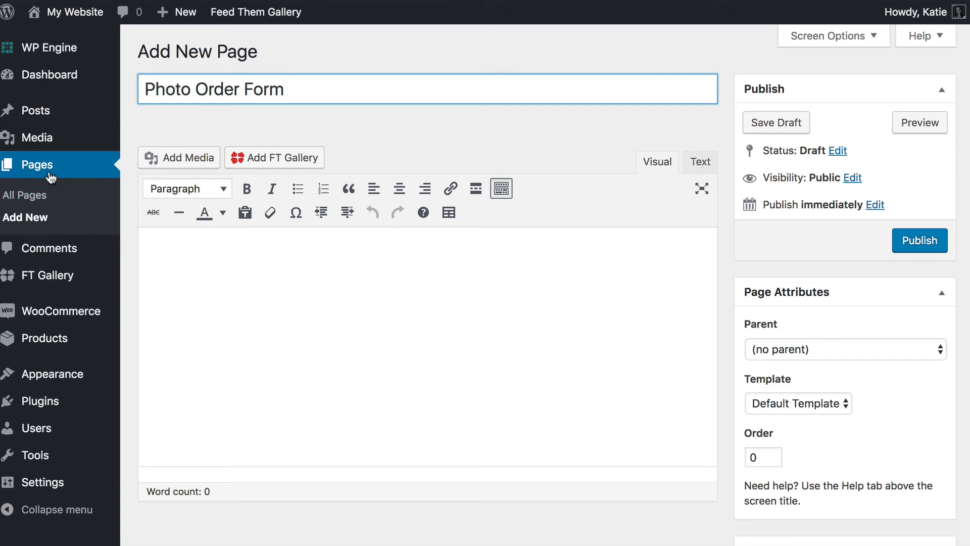
click(266, 273)
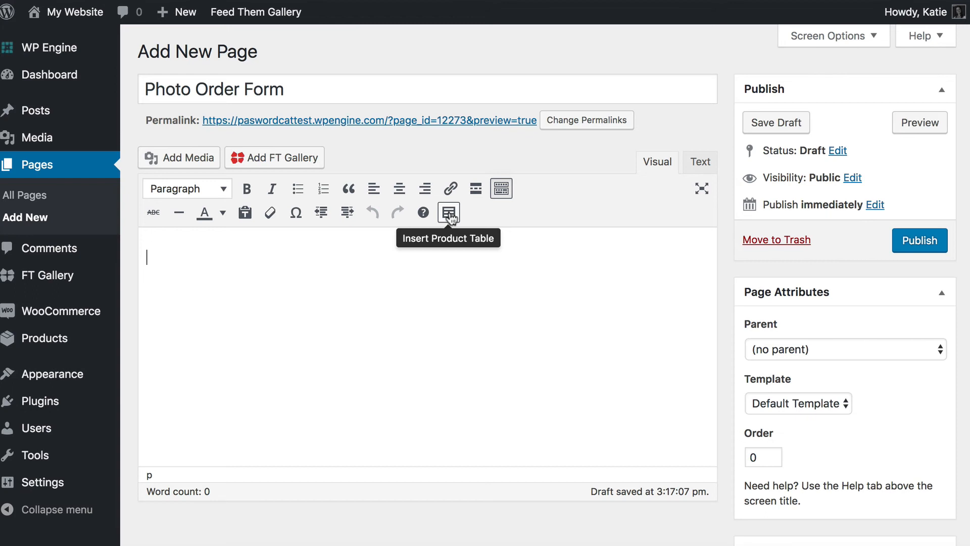
click(451, 216)
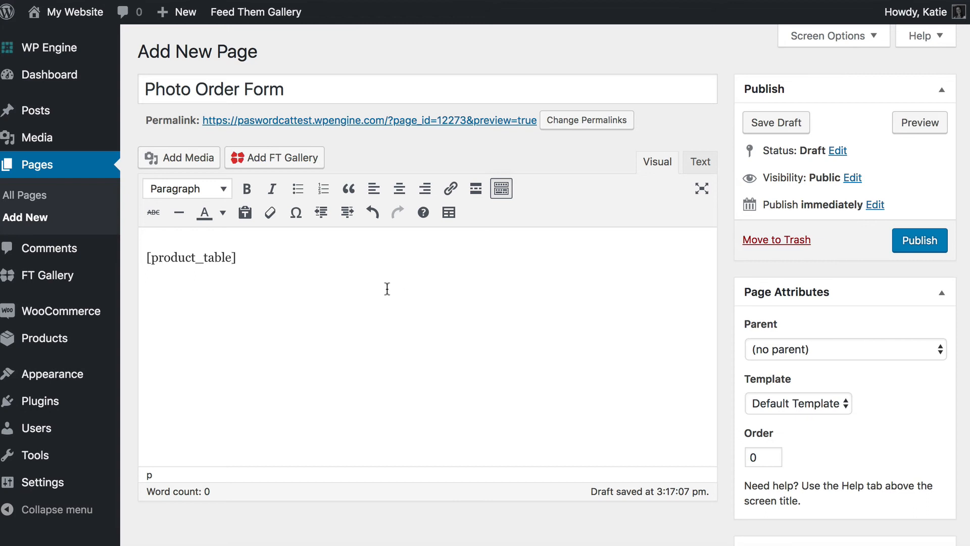
mouse_move(44, 319)
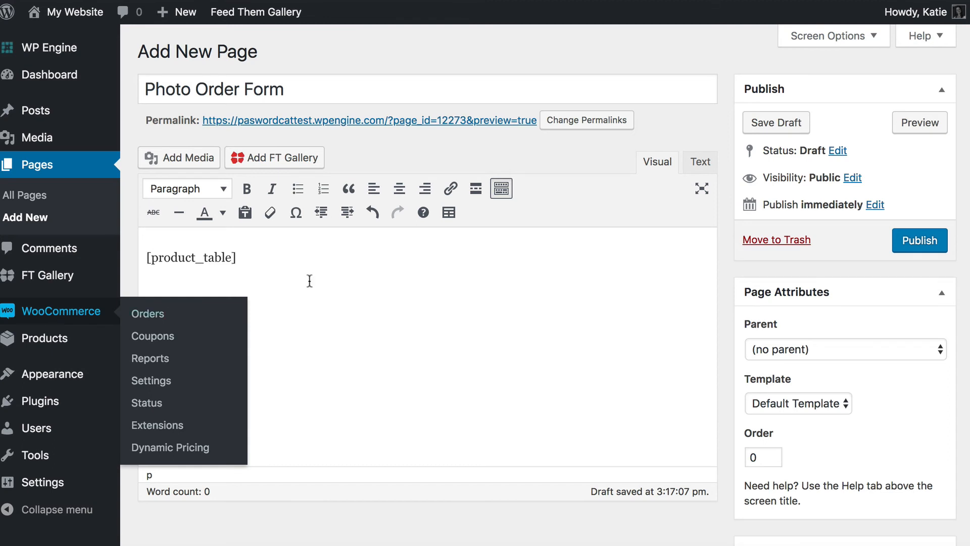
mouse_move(44, 351)
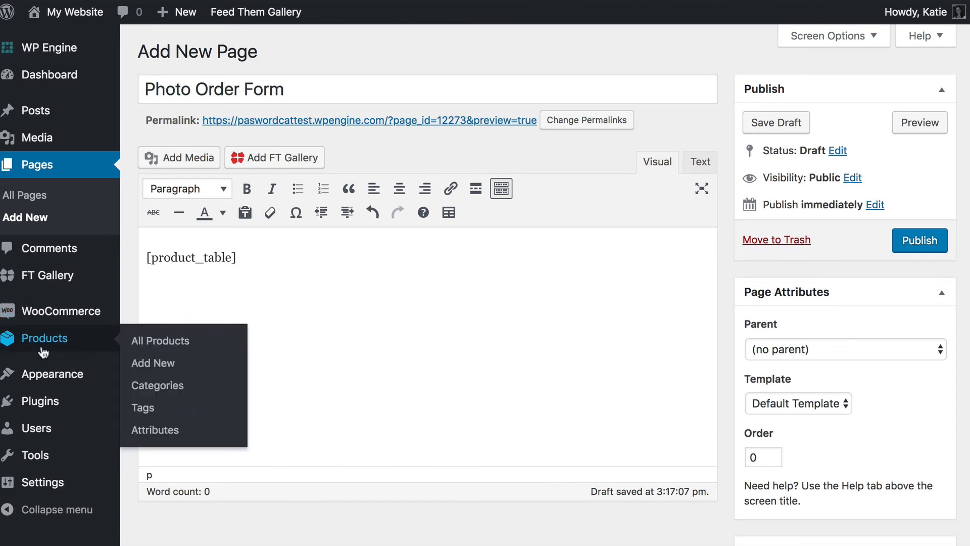
- In a new Product Categories tab, search 'gallery' and copy the my-gallery slug
right_click(154, 384)
click(167, 389)
click(740, 1)
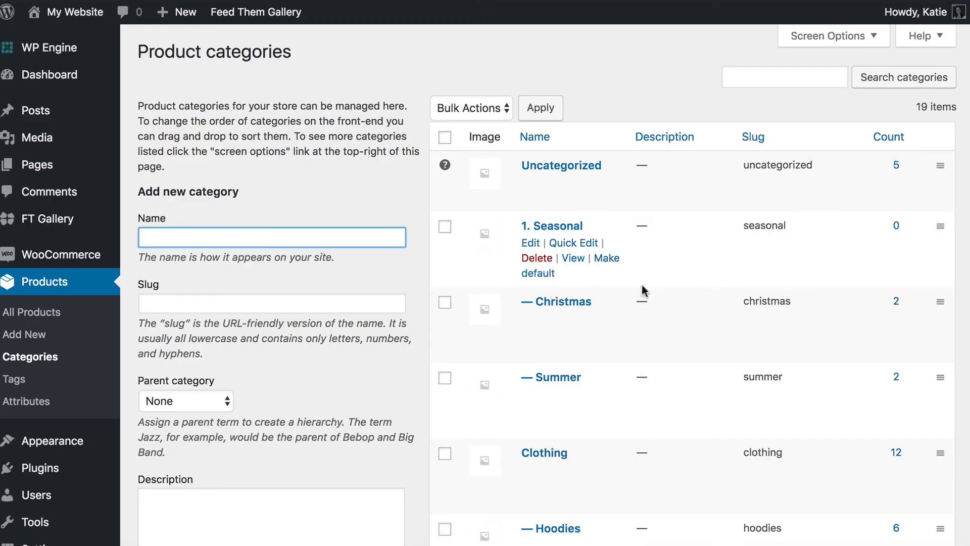
click(761, 78)
text(gallery)
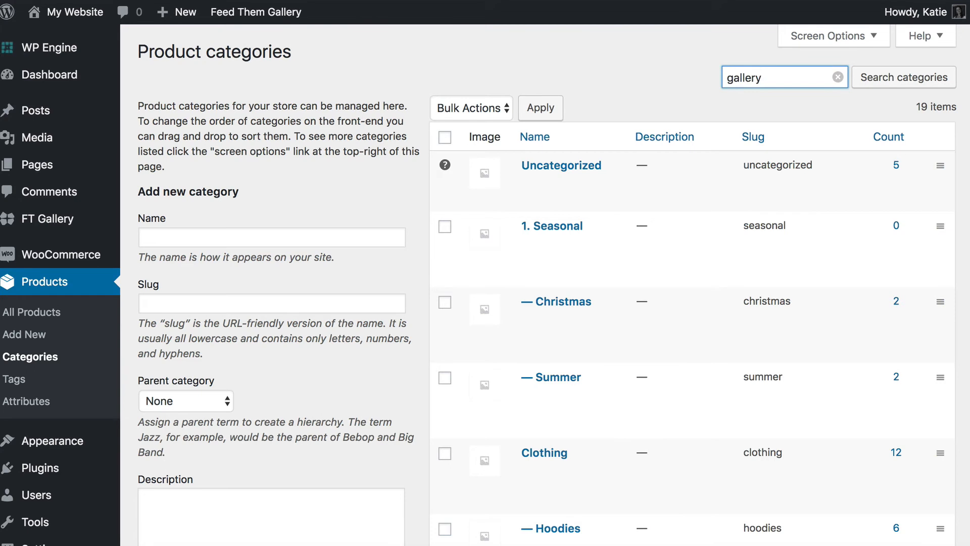
key(Return)
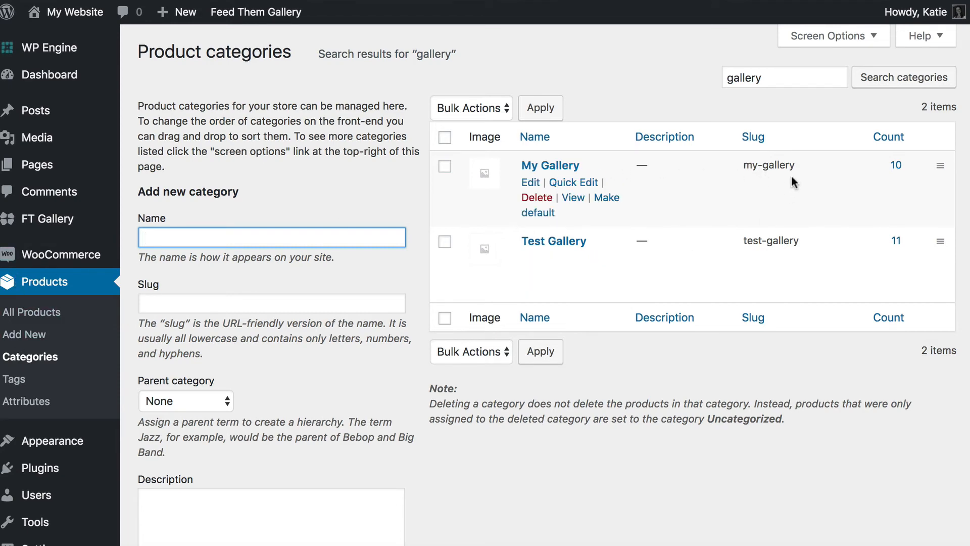
drag(743, 164, 806, 173)
key(super+c)
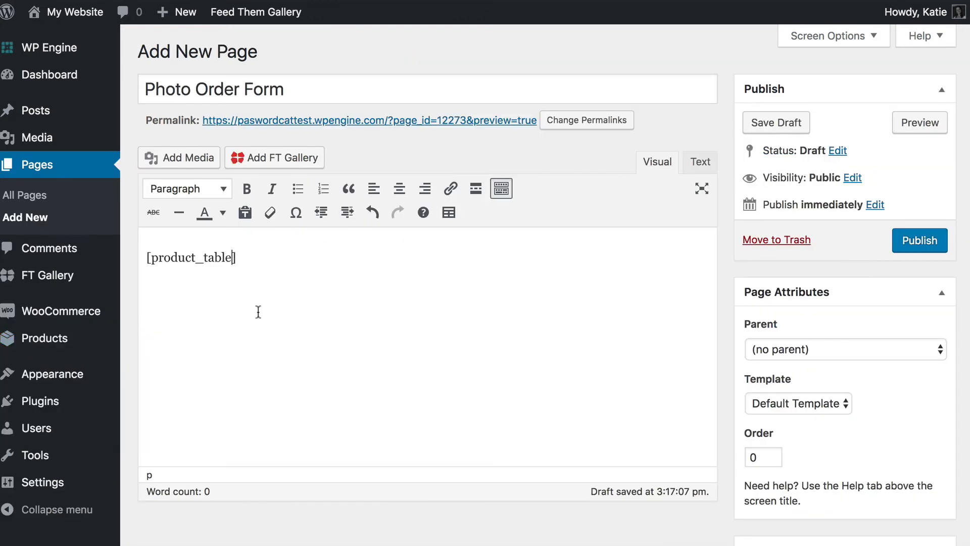
- Change the shortcode to [product_table category="my-gallery"] and publish the page
text(category=)
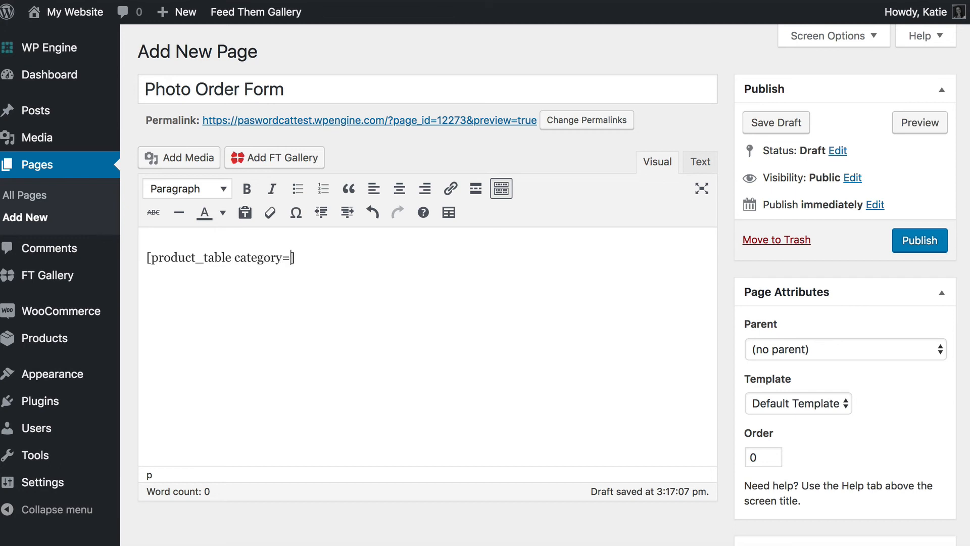
text(")
key(super+v)
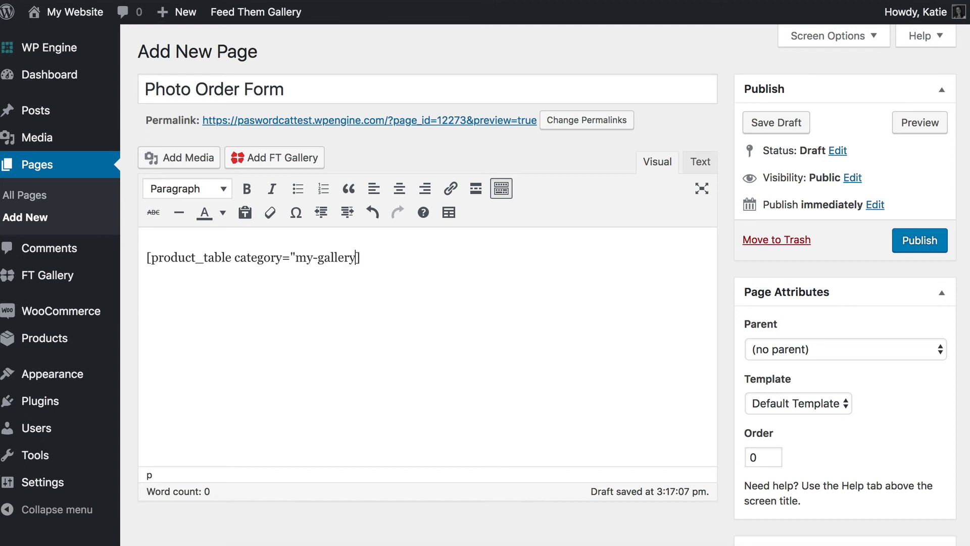
text(")
click(929, 245)
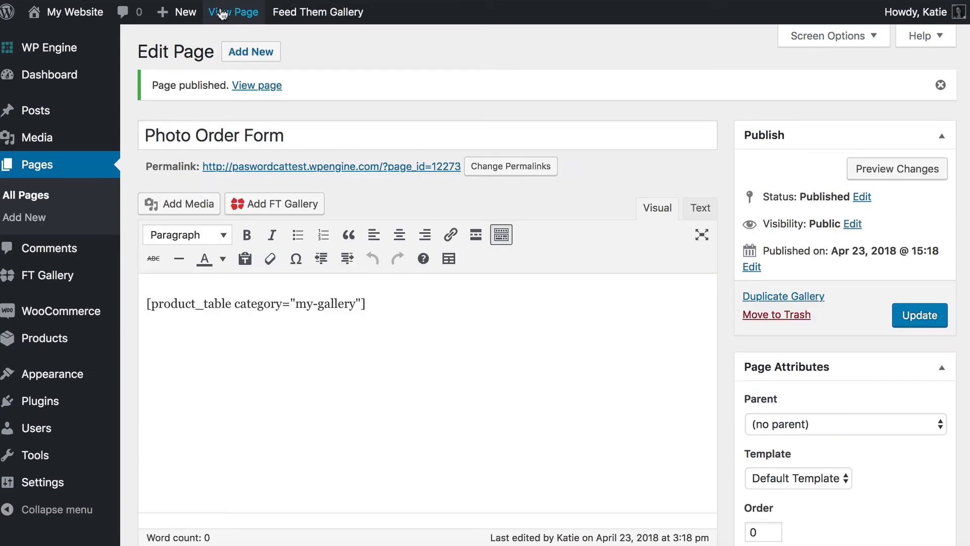
- View the published Photo Order Form page and scroll through its product table
click(233, 11)
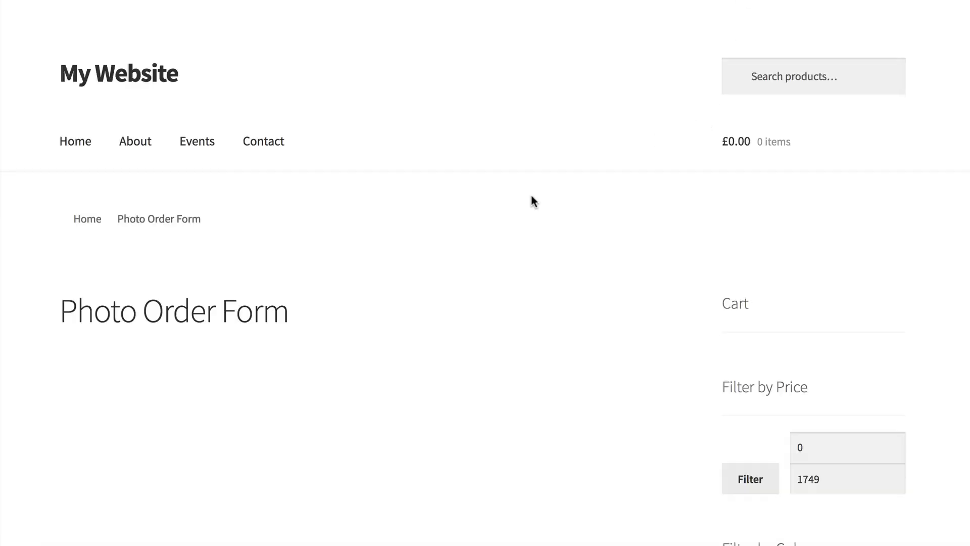
scroll(481, 255, down, 5)
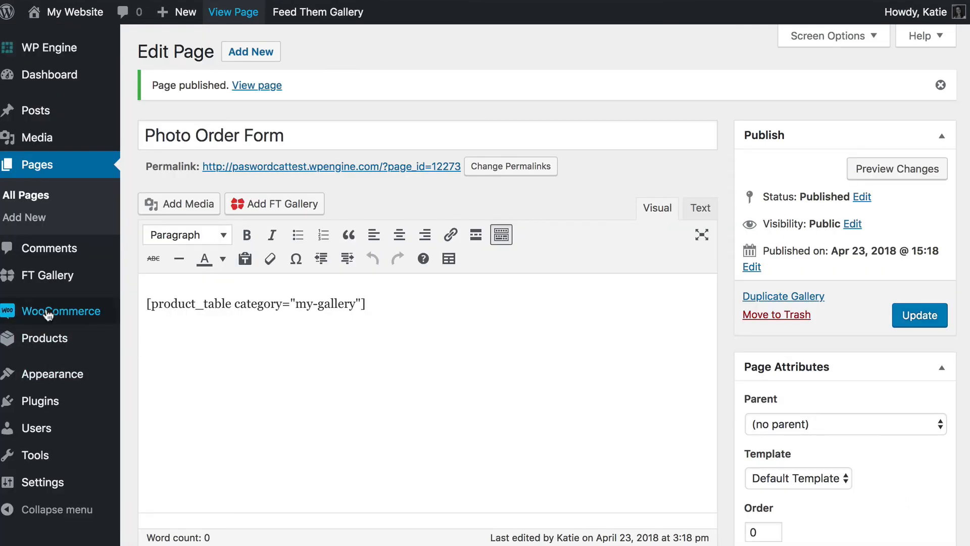
mouse_move(44, 310)
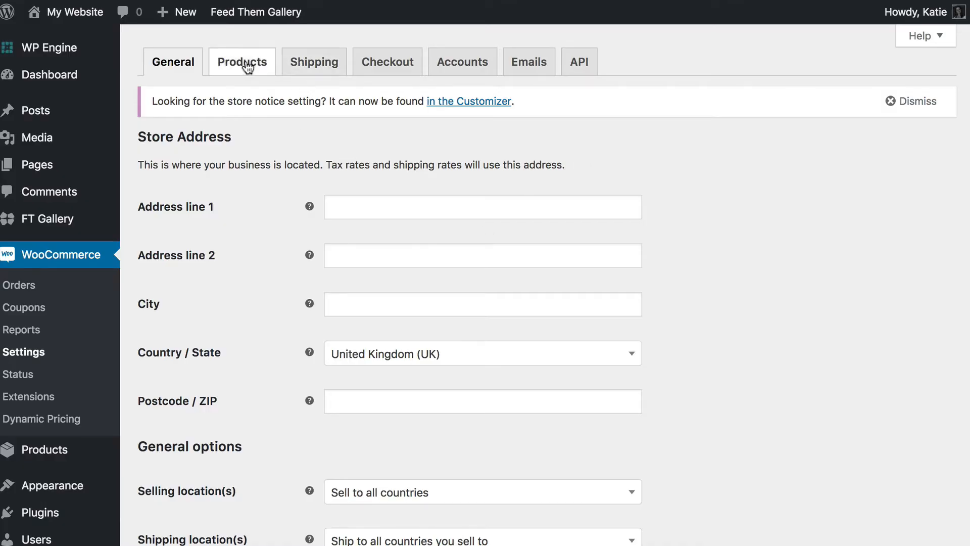
- Open the Products section of WooCommerce Settings and check the table's product names
click(245, 65)
click(564, 92)
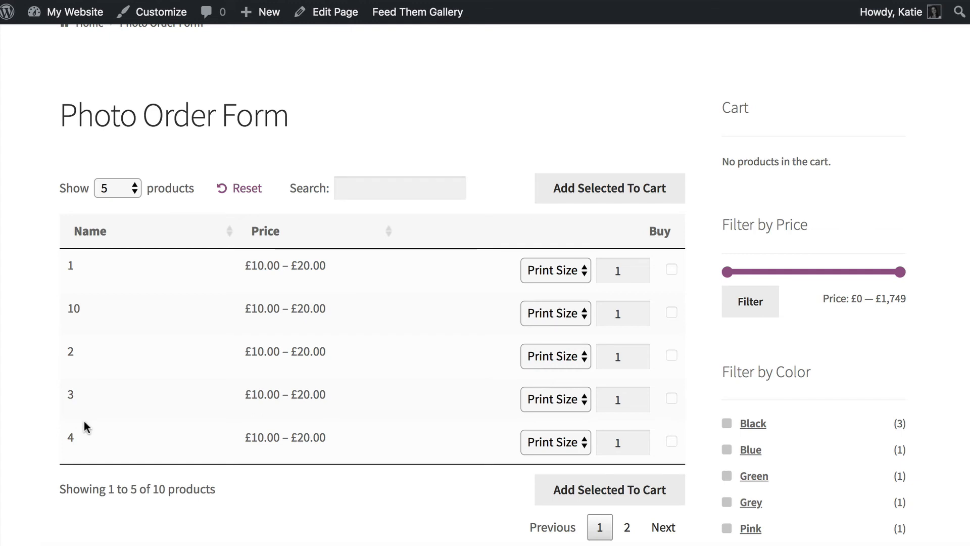
double_click(72, 265)
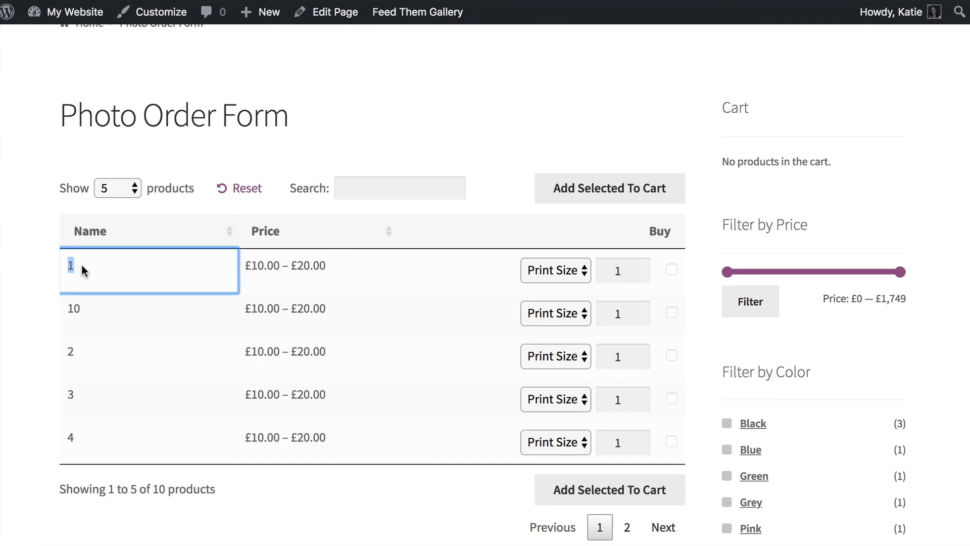
click(80, 268)
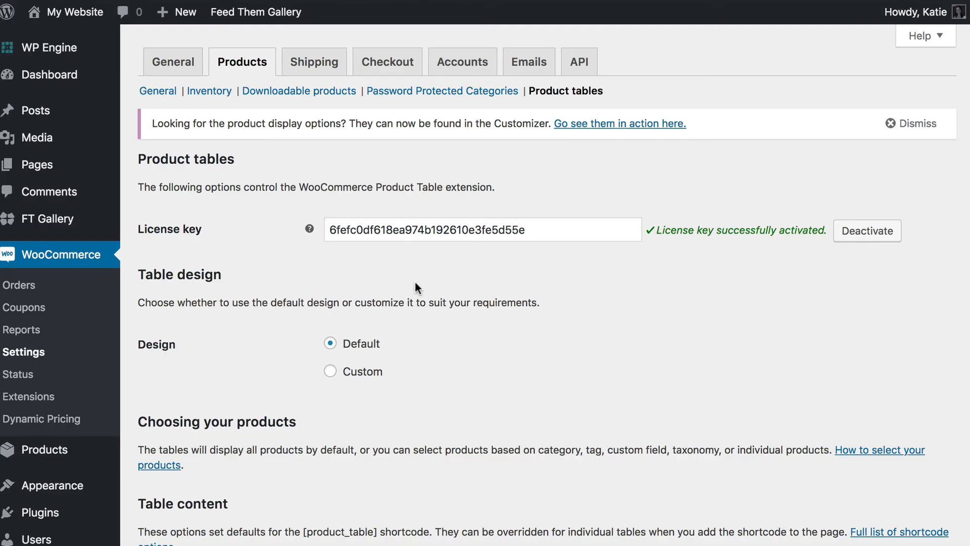
- Replace 'name' with 'image' in the Columns field, save, and reload the order form
scroll(429, 313, down, 6)
drag(357, 296, 286, 291)
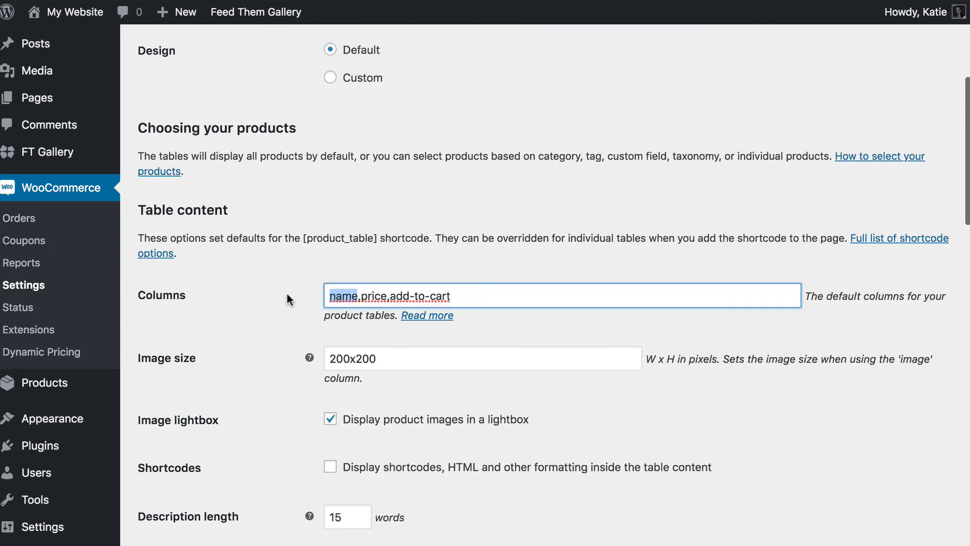
text(image)
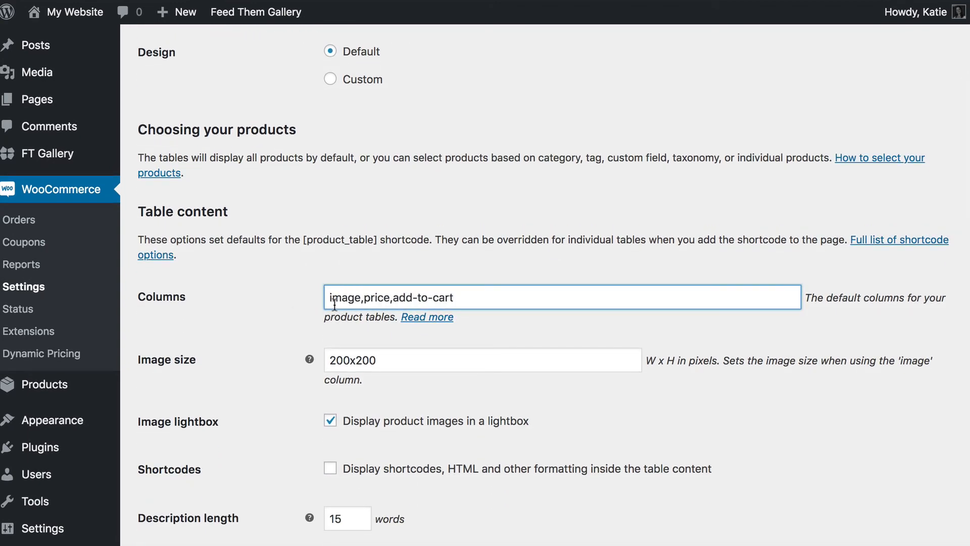
scroll(442, 322, down, 20)
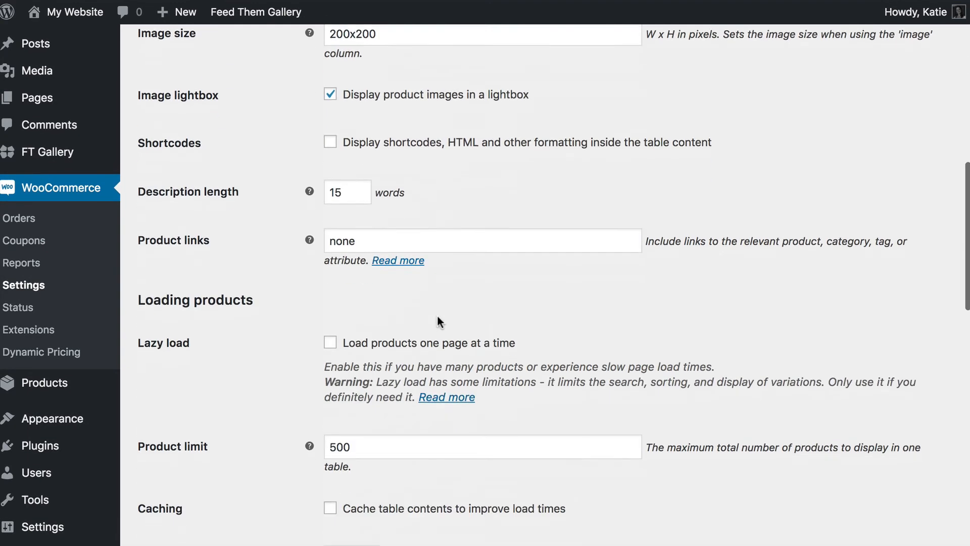
click(185, 503)
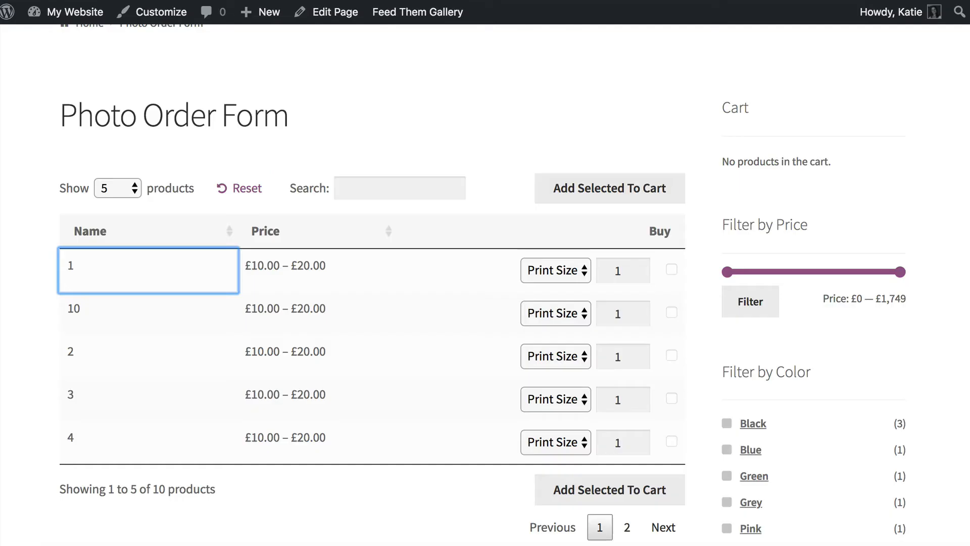
key(super+r)
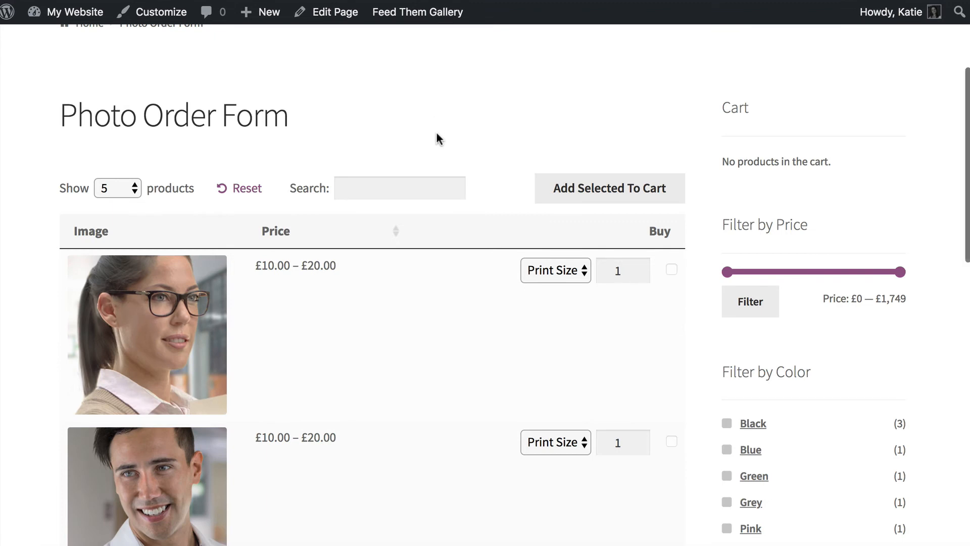
mouse_move(141, 376)
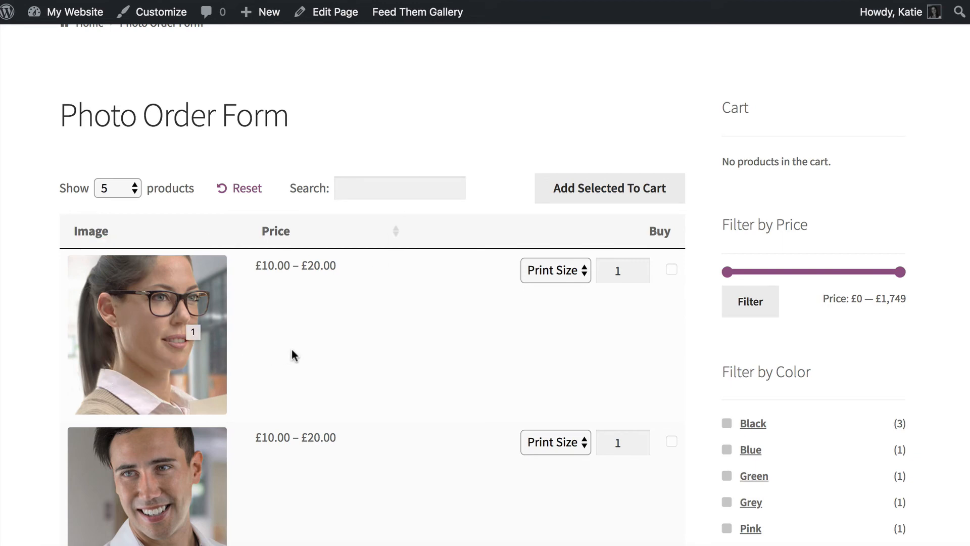
click(138, 333)
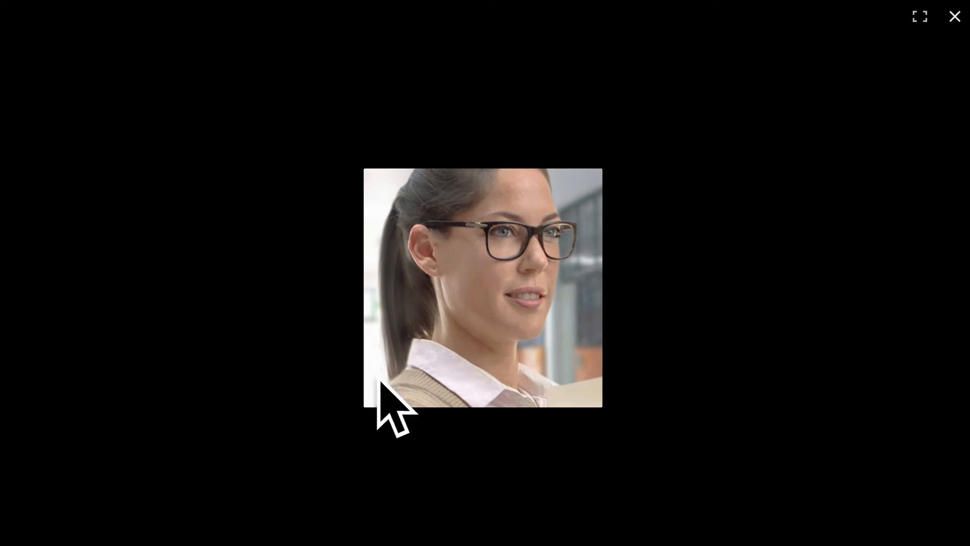
click(953, 17)
click(150, 489)
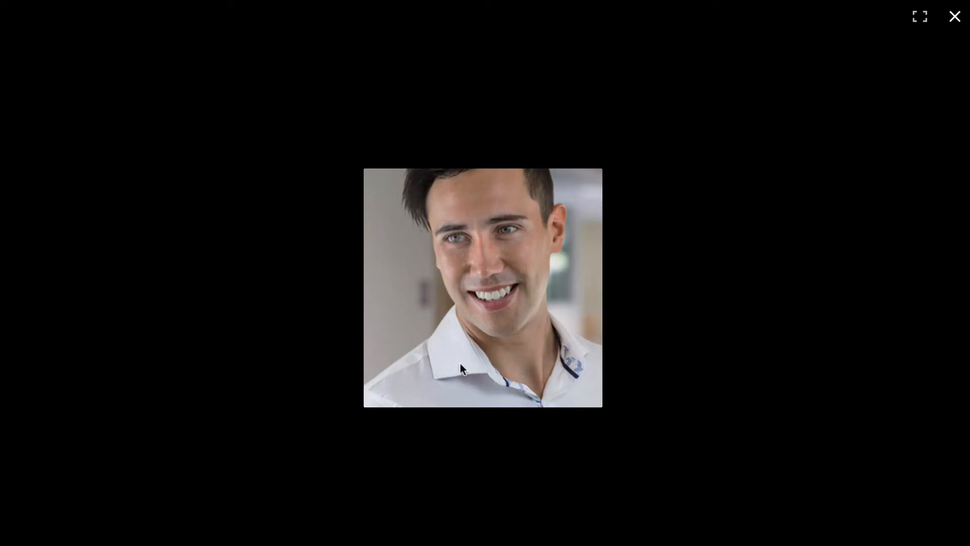
click(959, 24)
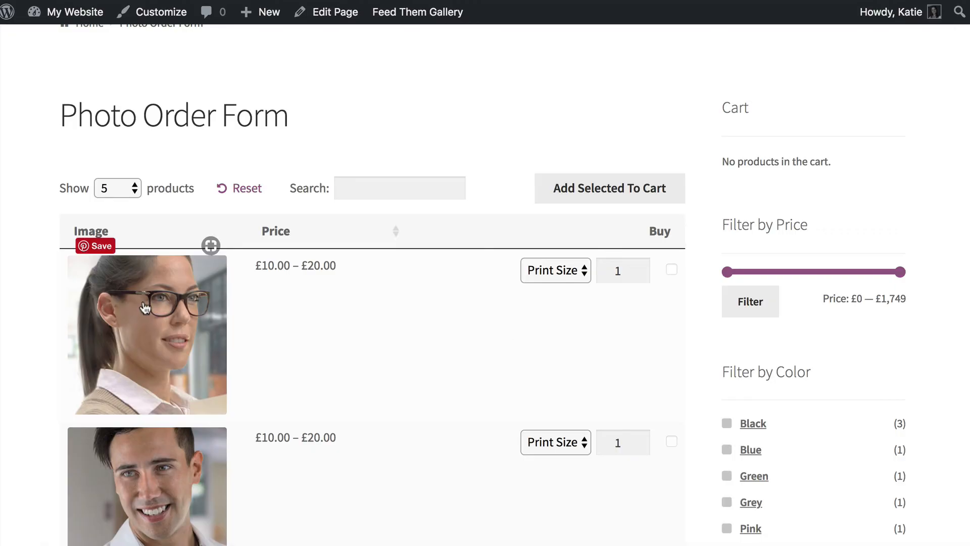
- Add photo 1 at 4x6 and two 8x10 prints of photo 10 to the cart
click(584, 272)
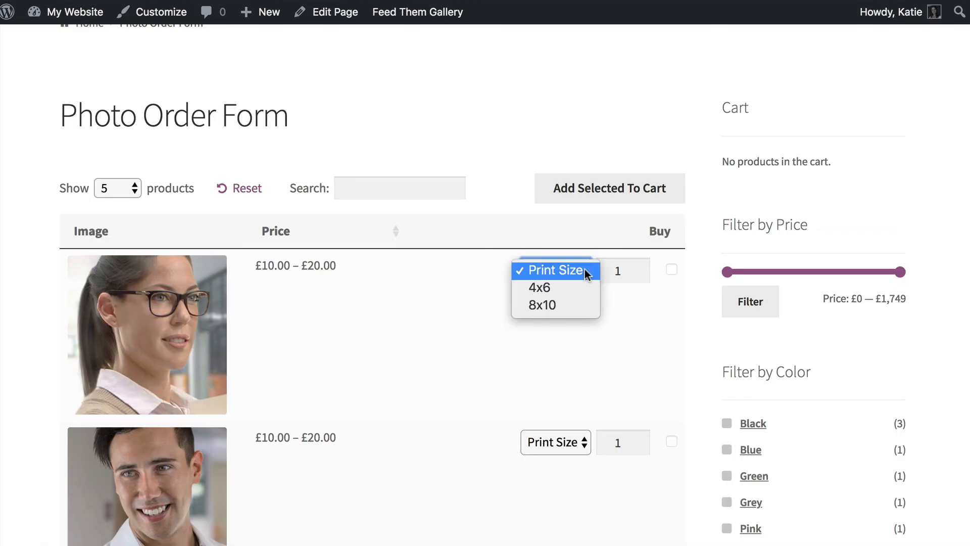
click(574, 288)
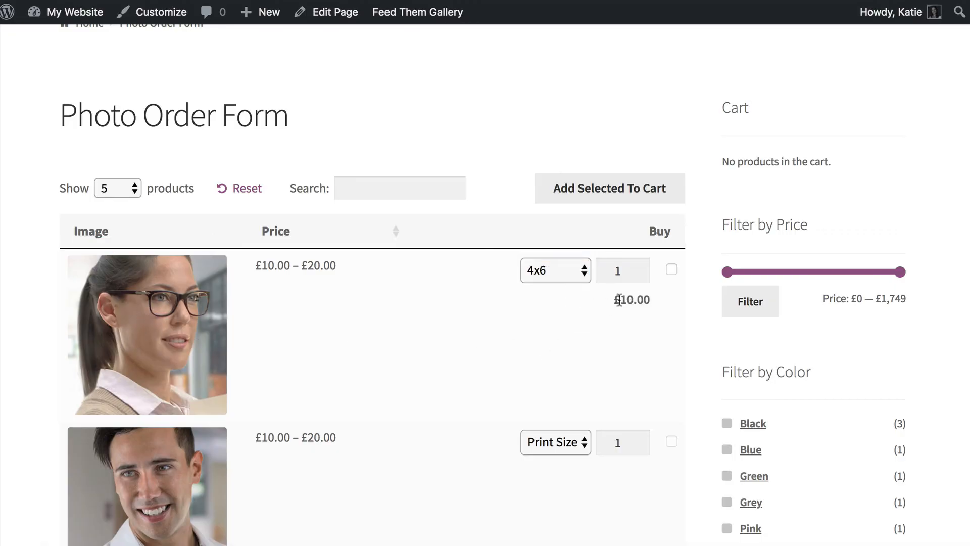
drag(612, 300, 650, 303)
click(640, 303)
click(670, 269)
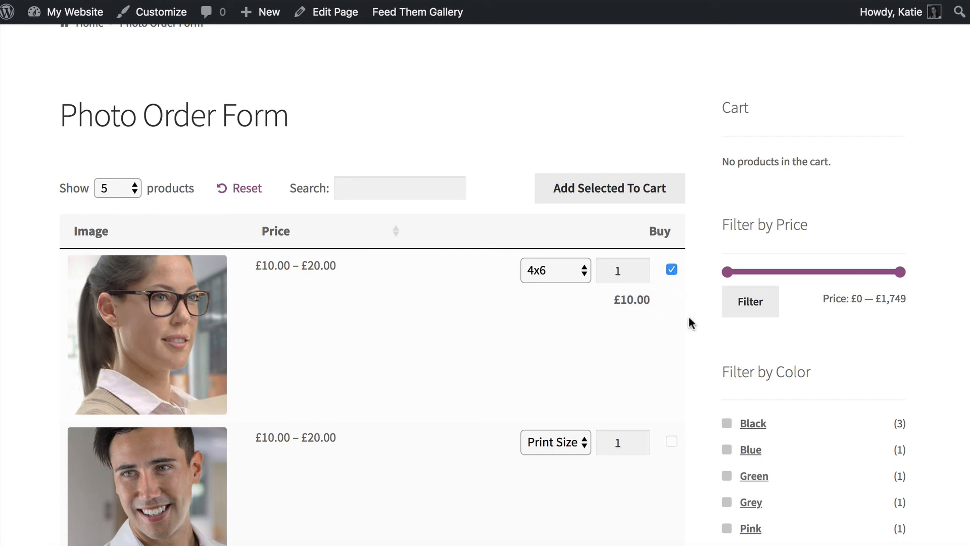
click(557, 447)
click(548, 477)
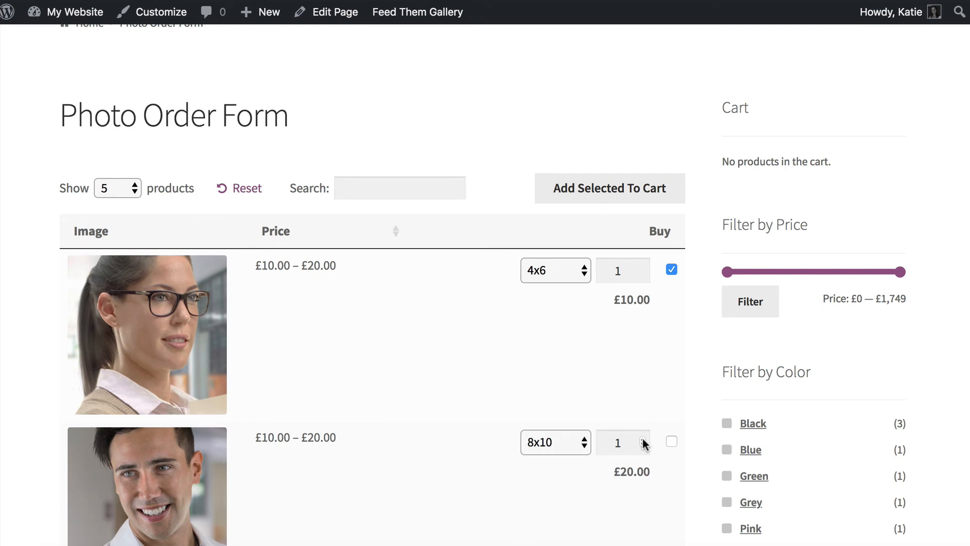
click(643, 442)
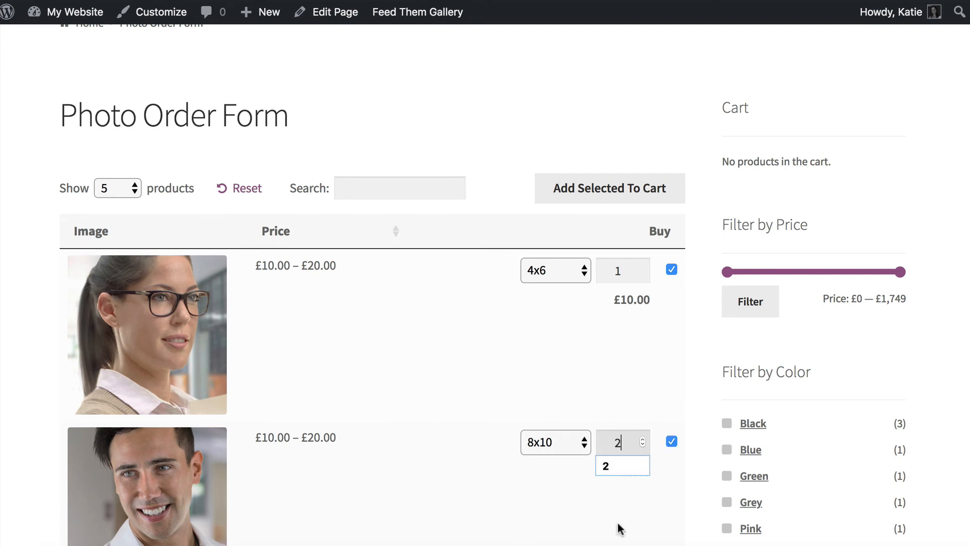
click(628, 204)
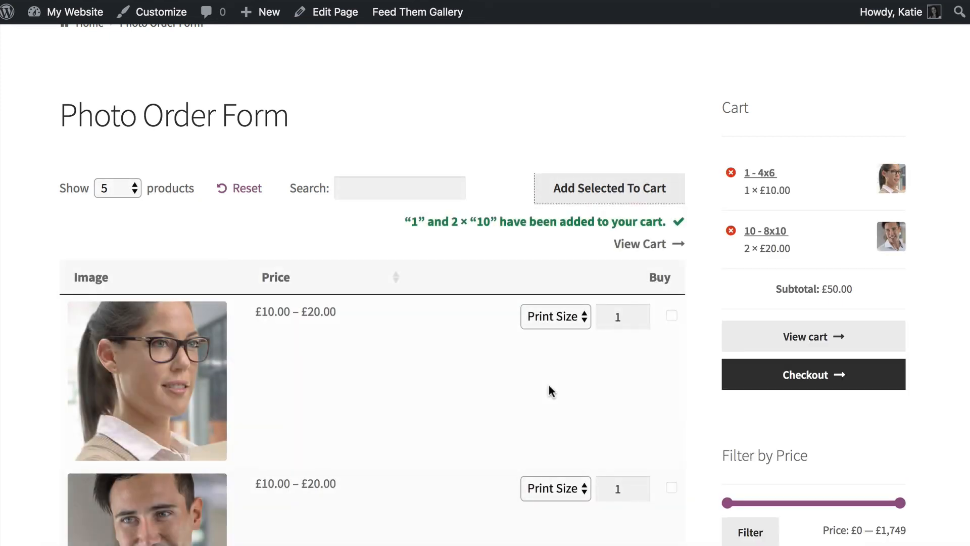
- Move the Photo Order Form table to its next page of photos and return to the top
scroll(885, 370, down, 5)
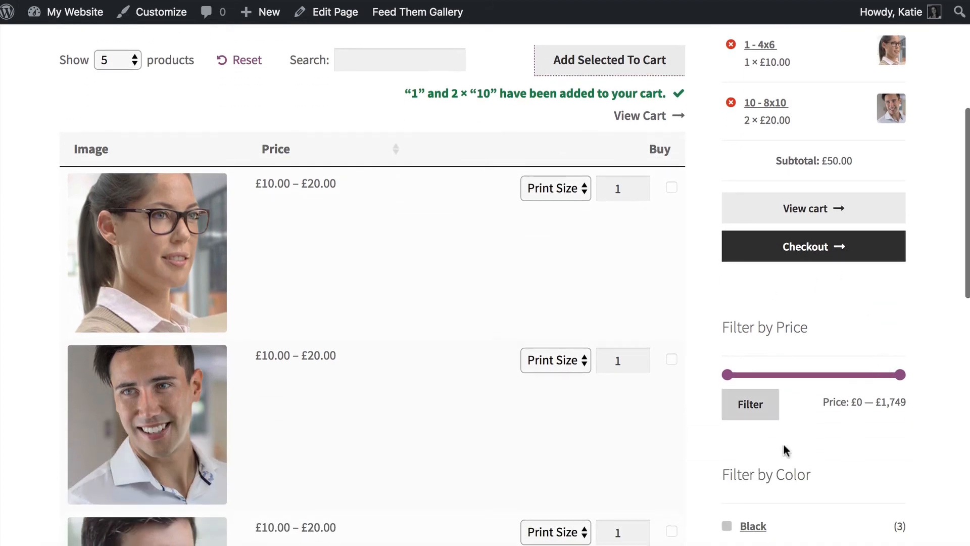
scroll(795, 417, down, 10)
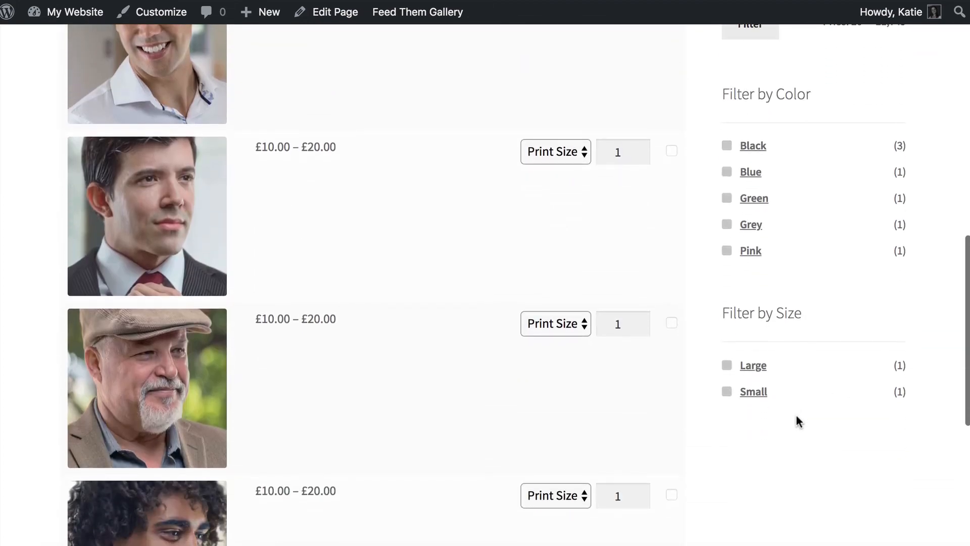
scroll(795, 413, up, 15)
scroll(799, 418, down, 3)
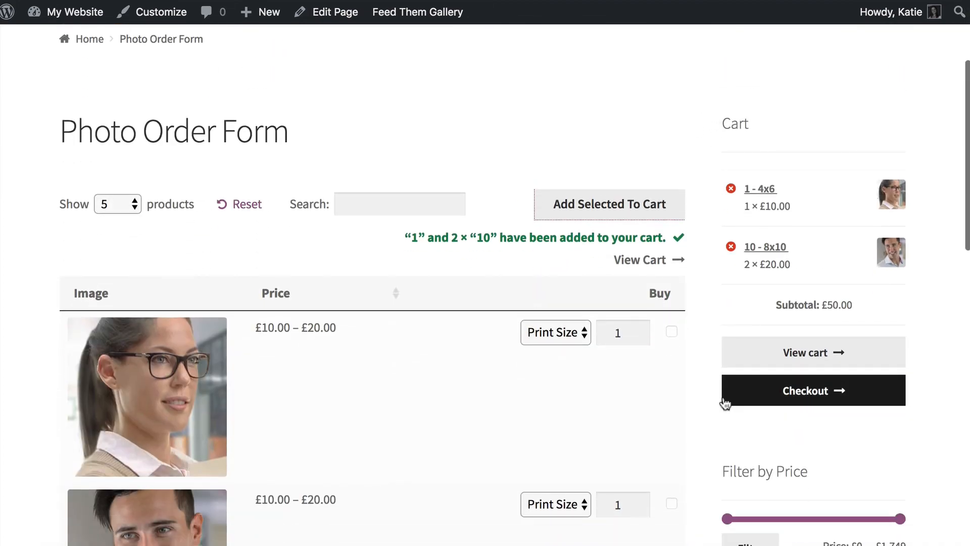
scroll(732, 397, down, 3)
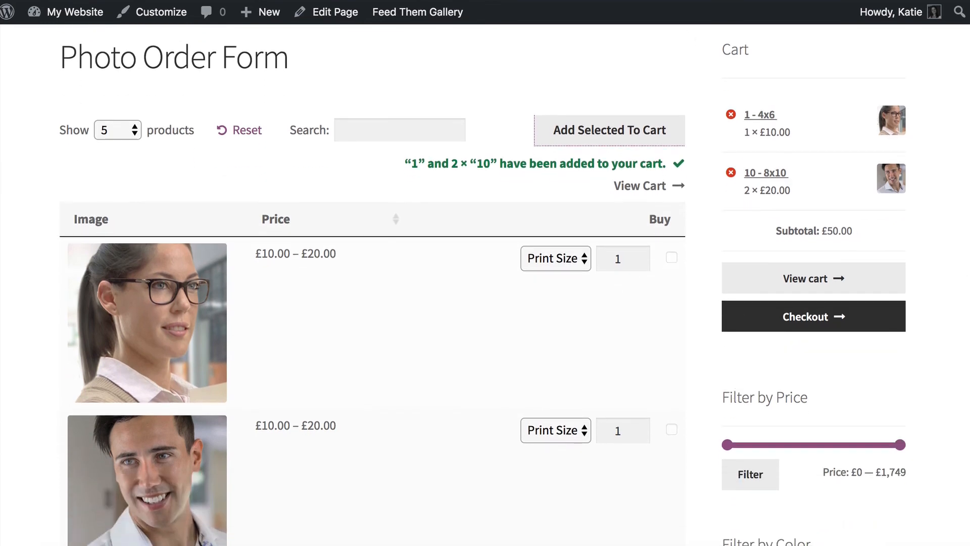
scroll(751, 301, up, 1)
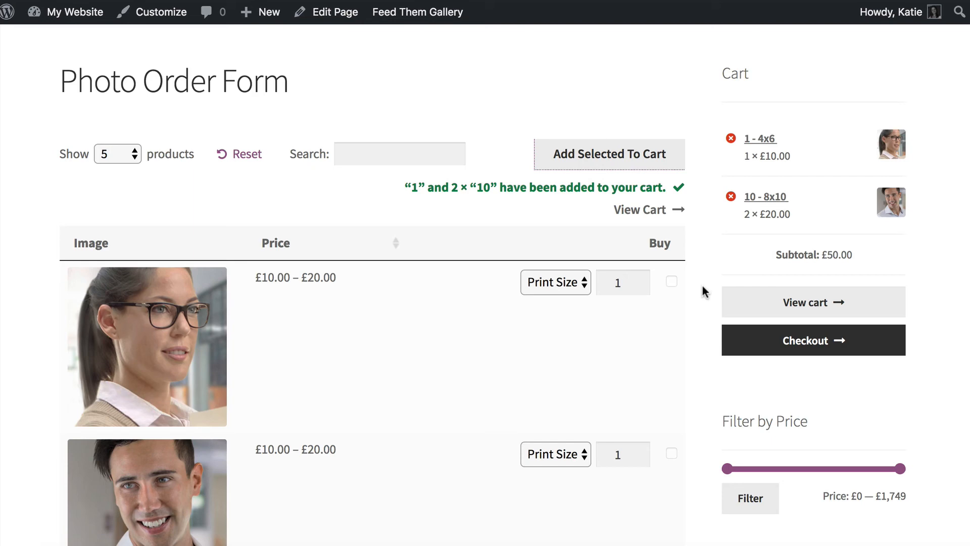
scroll(703, 286, down, 15)
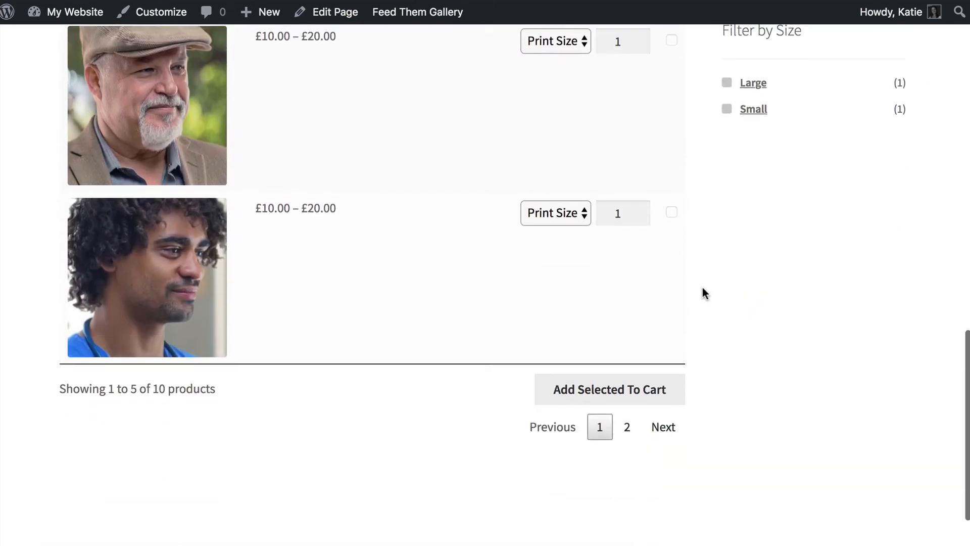
scroll(703, 290, up, 2)
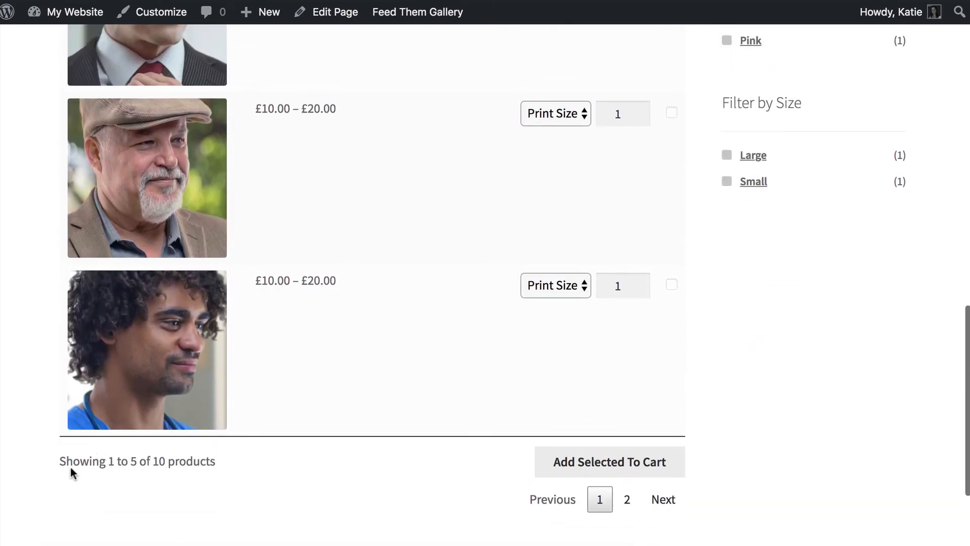
click(658, 500)
scroll(549, 392, down, 7)
scroll(549, 393, down, 3)
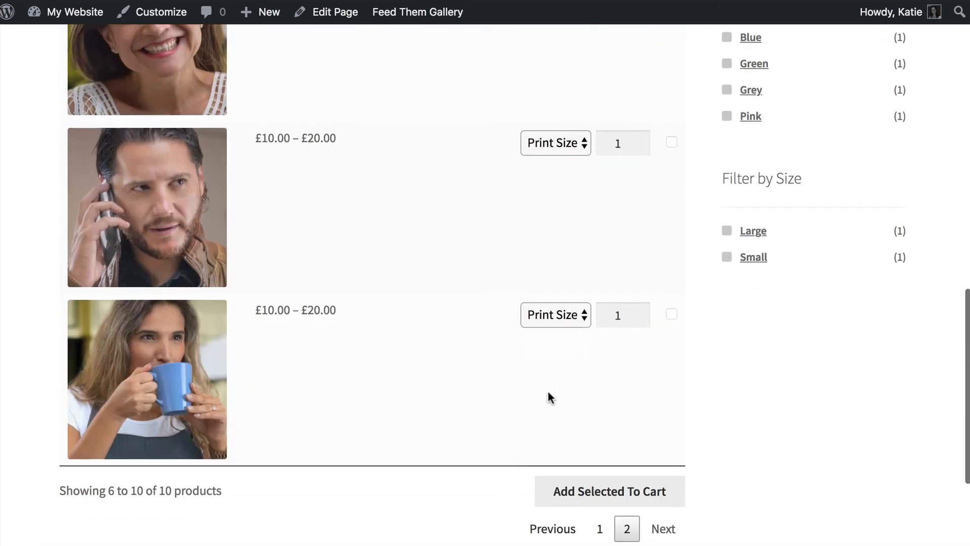
scroll(548, 393, up, 10)
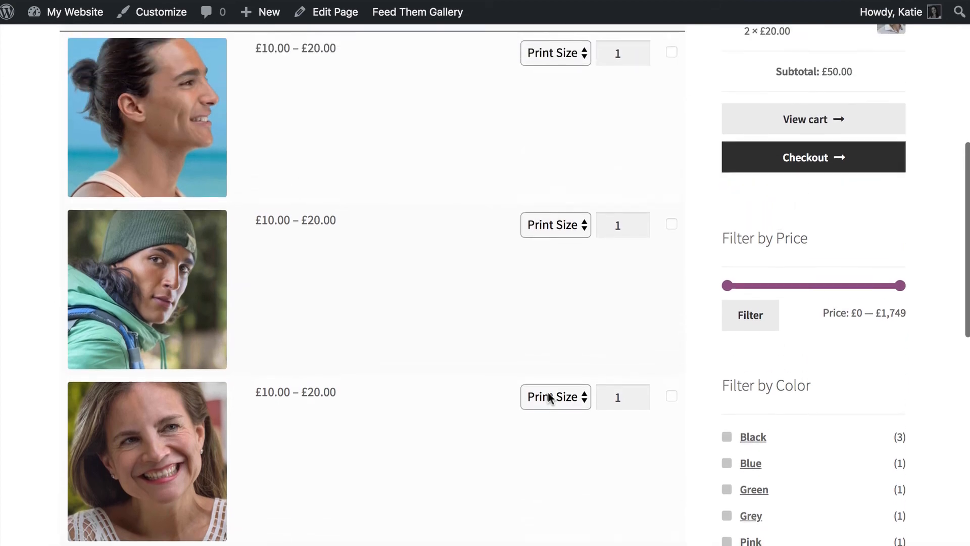
scroll(547, 392, up, 2)
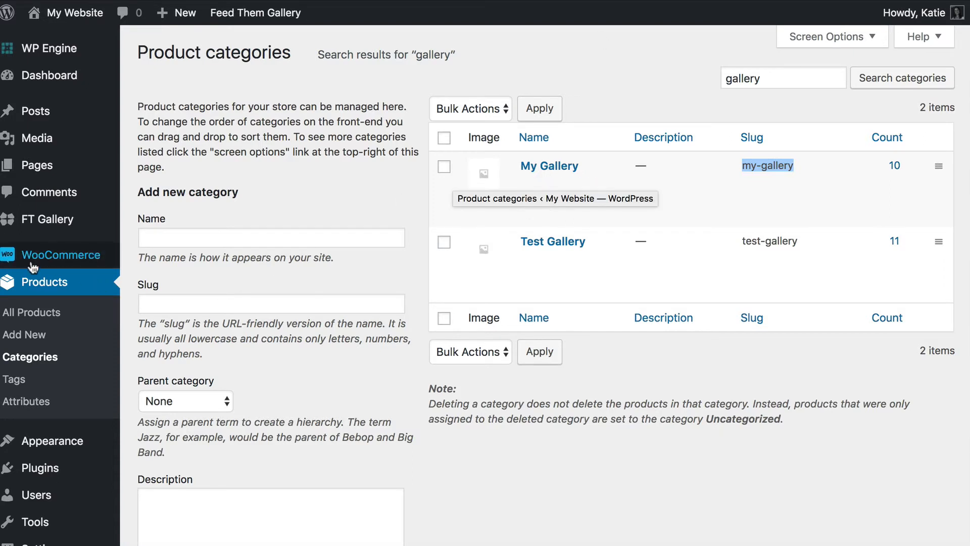
- Open WooCommerce Settings from the admin sidebar, landing on the General tab
mouse_move(54, 260)
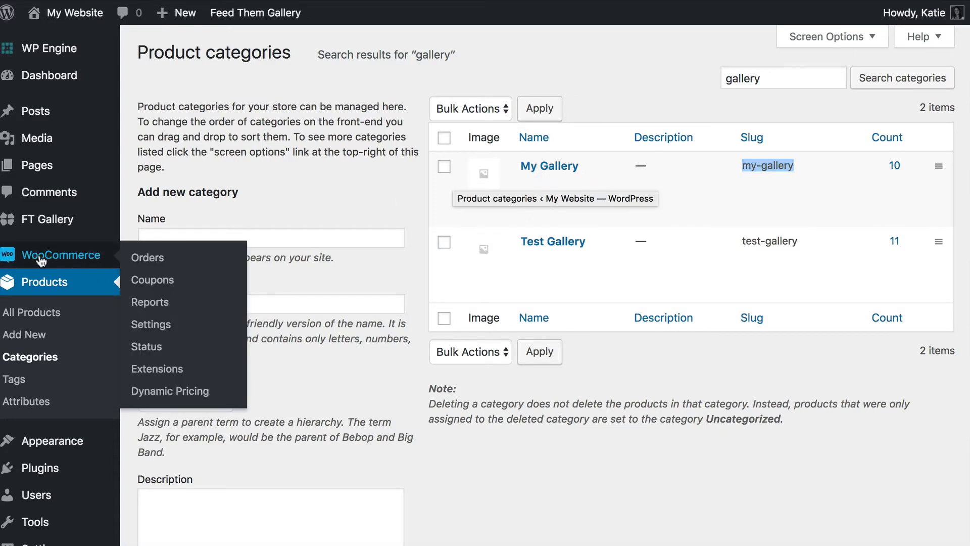
click(147, 328)
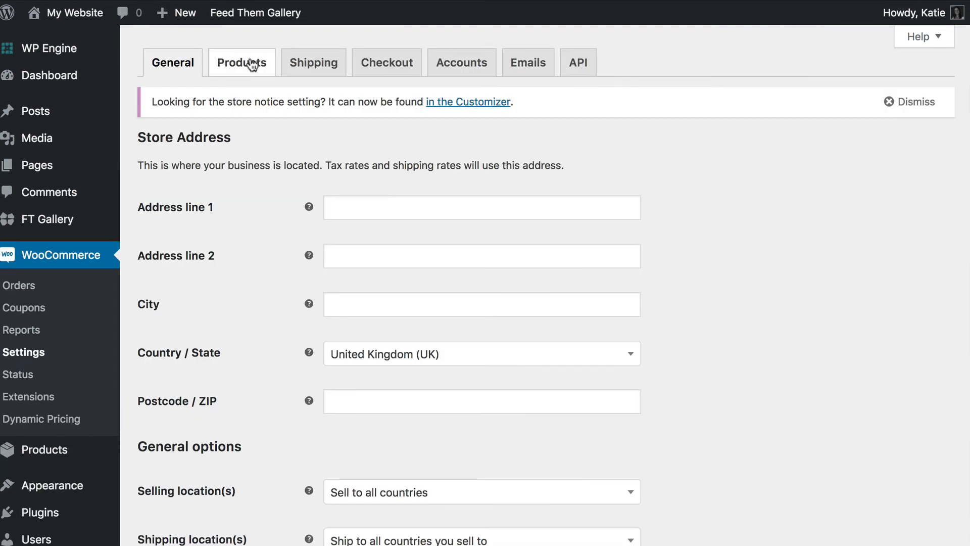
- Go to the Products tab's Password Protected Categories settings
click(232, 66)
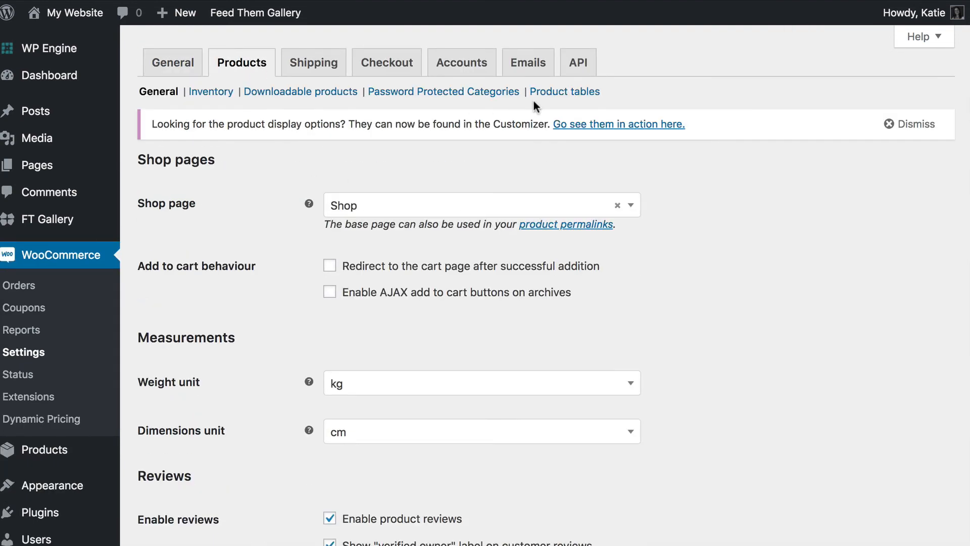
click(427, 93)
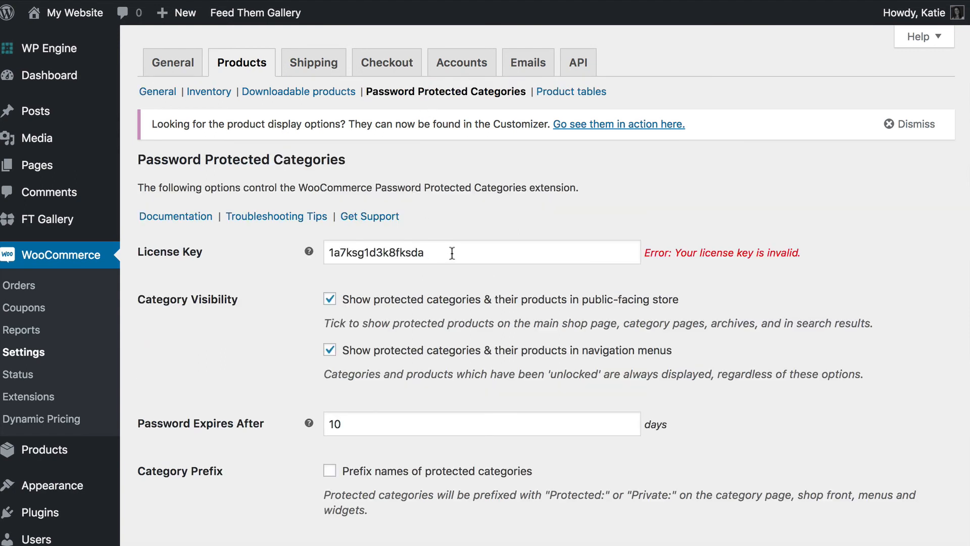
drag(460, 251, 281, 252)
click(280, 262)
- Untick both Category Visibility options: public store display and navigation menus
scroll(324, 277, down, 2)
scroll(323, 277, down, 3)
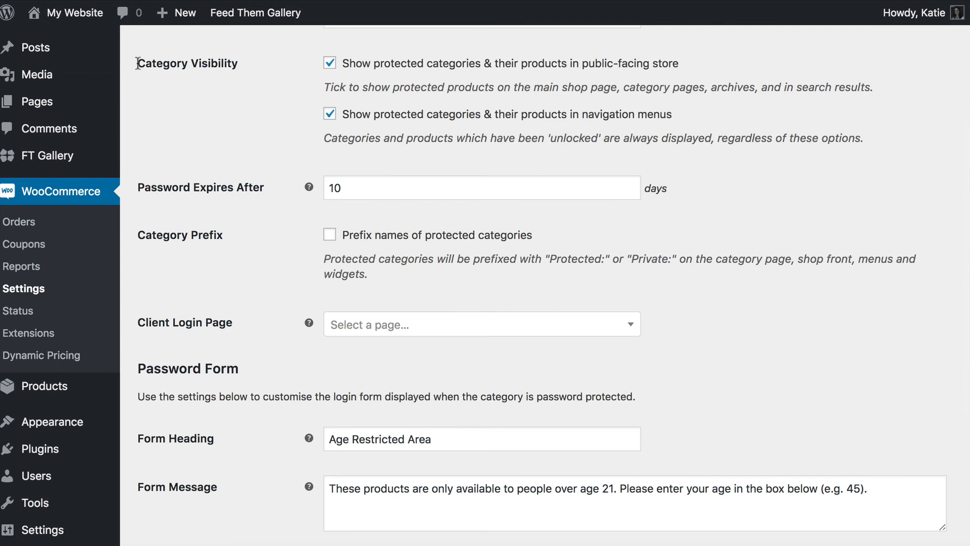
drag(137, 63, 239, 64)
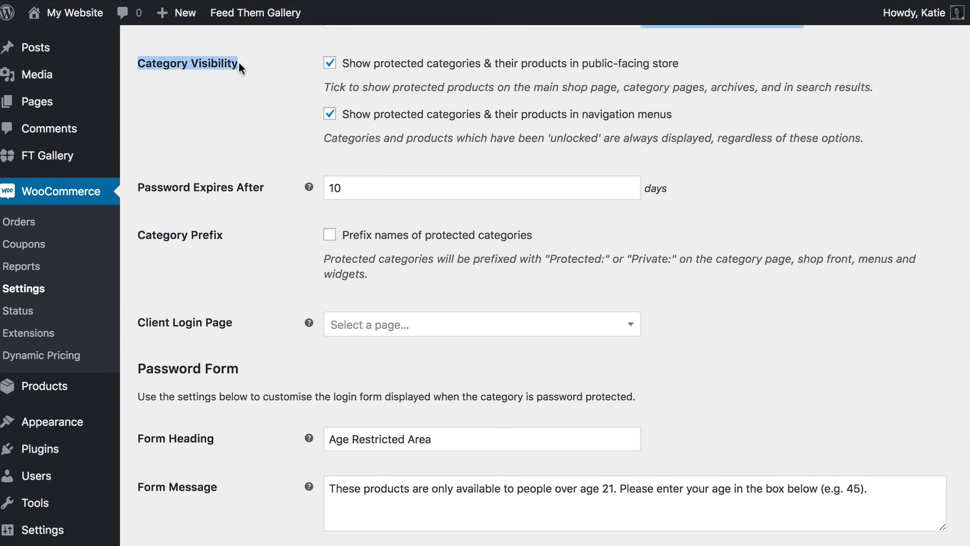
click(330, 64)
click(329, 114)
click(235, 76)
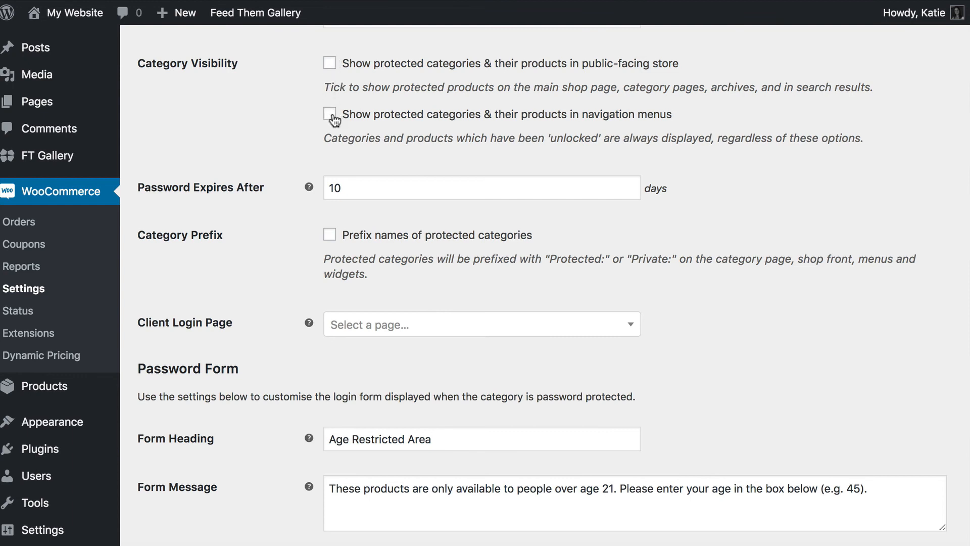
- Change Password Expires After from 10 to 1 day
double_click(363, 190)
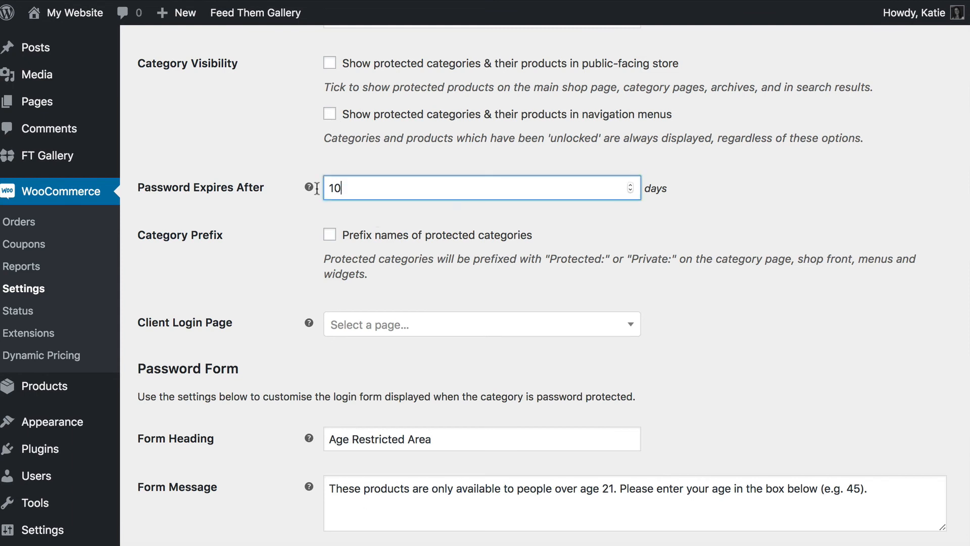
click(362, 188)
key(BackSpace)
scroll(330, 214, down, 3)
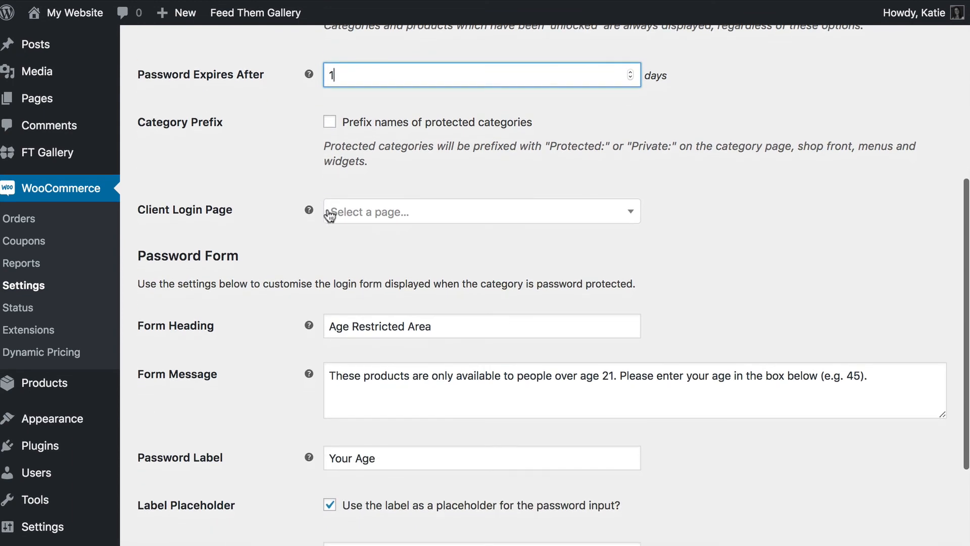
- Toggle the 'Protected:' category name prefix on and back off, leaving it disabled
click(329, 123)
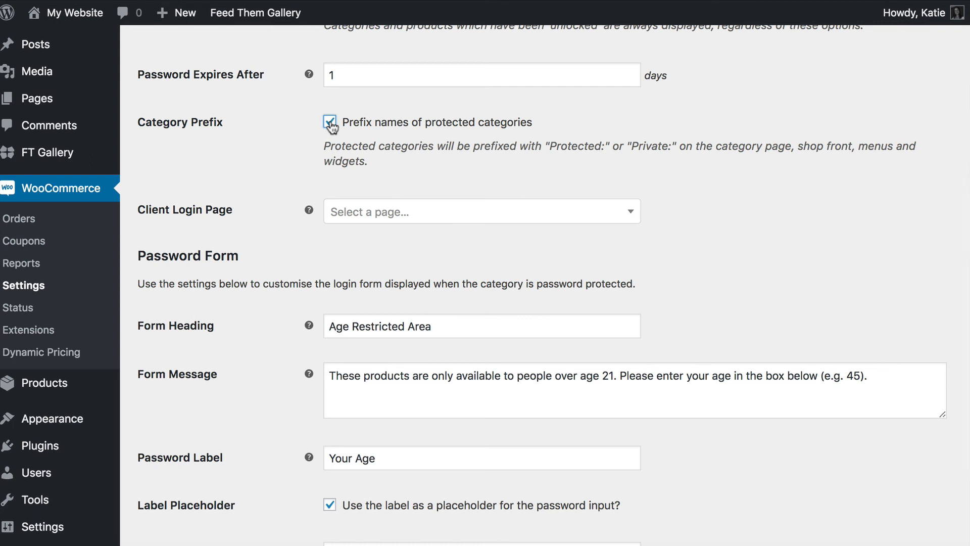
click(330, 123)
drag(549, 147, 604, 147)
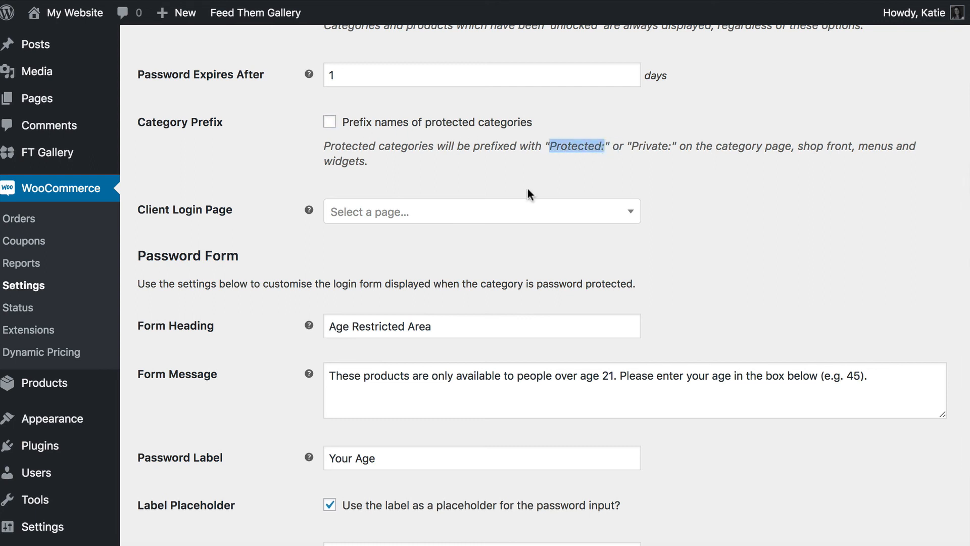
drag(374, 162, 314, 150)
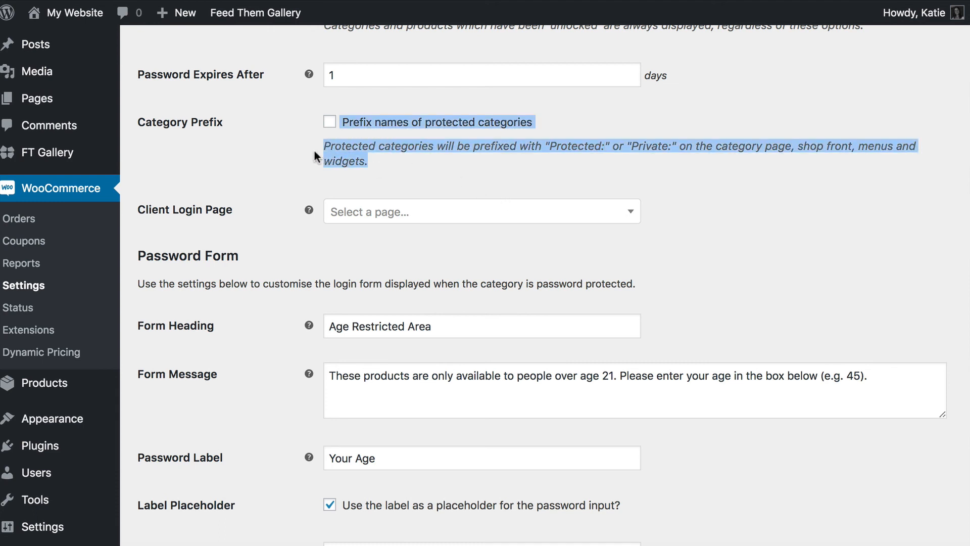
click(345, 157)
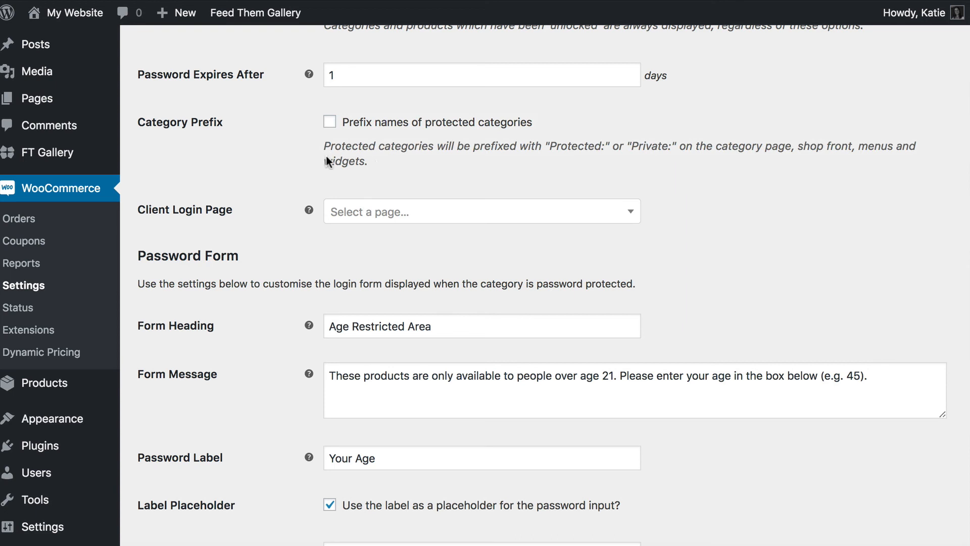
drag(372, 161, 320, 150)
click(389, 161)
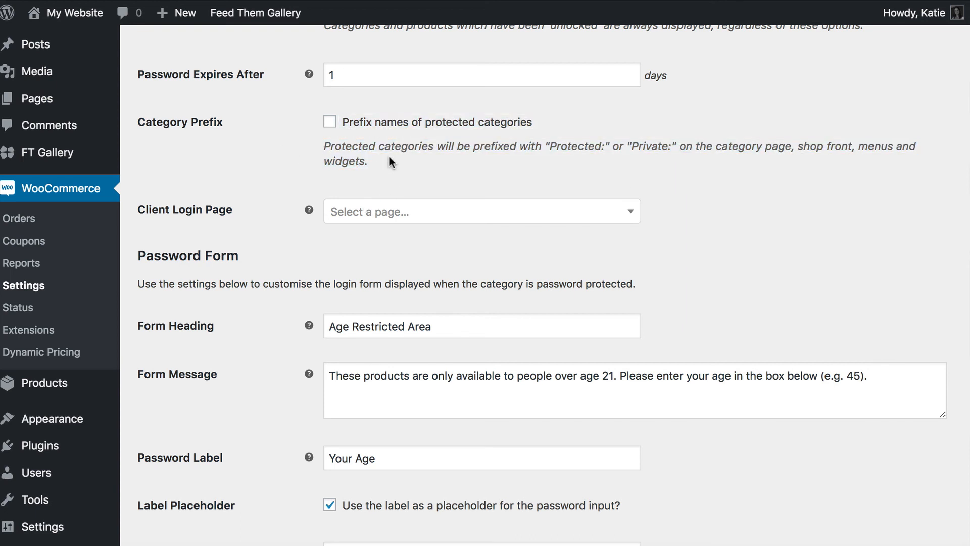
click(630, 215)
- Choose Login Required from the Client Login Page list
scroll(441, 328, down, 3)
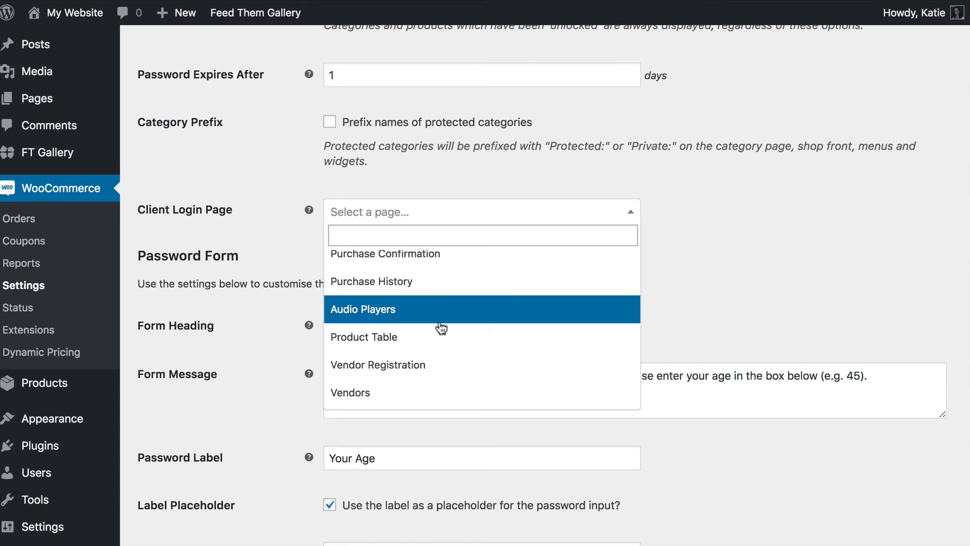
scroll(441, 328, down, 2)
scroll(438, 329, down, 5)
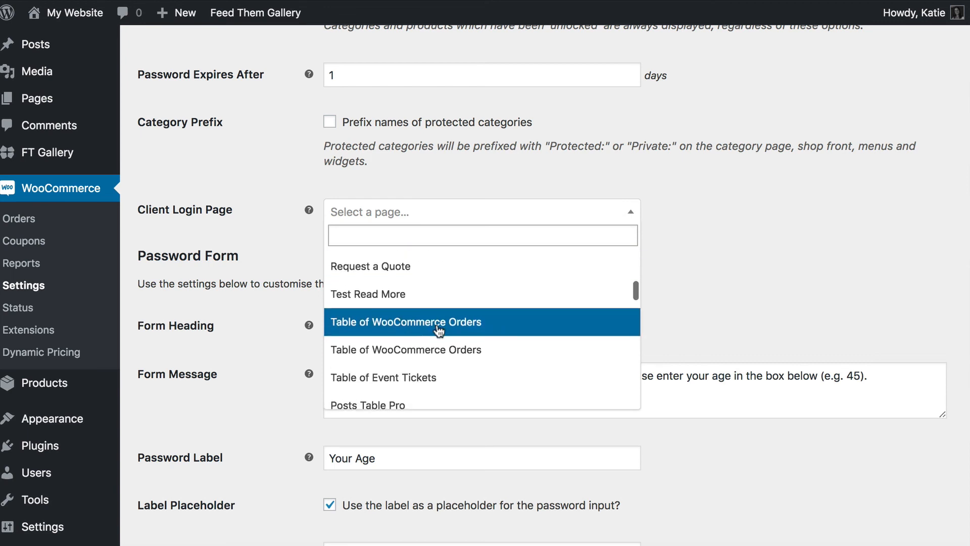
scroll(439, 329, down, 6)
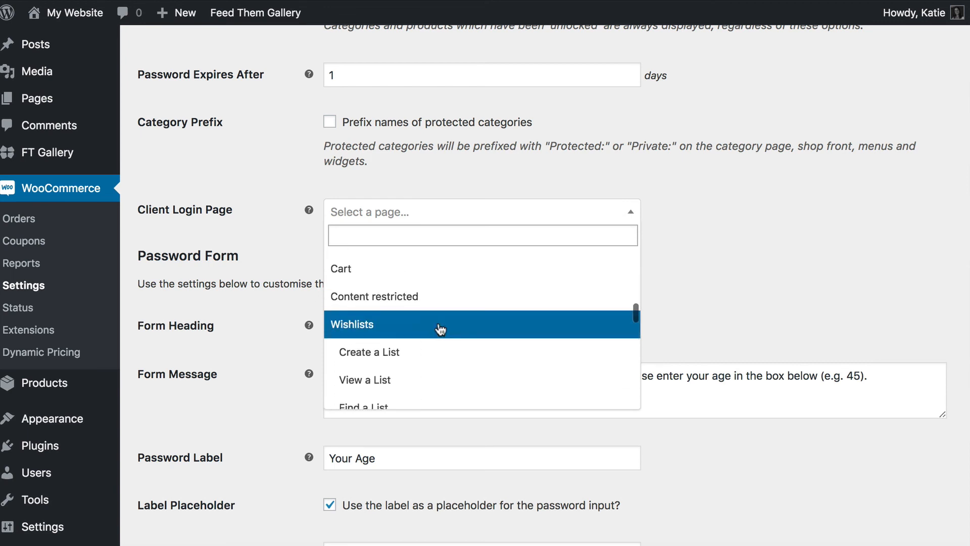
scroll(441, 329, down, 8)
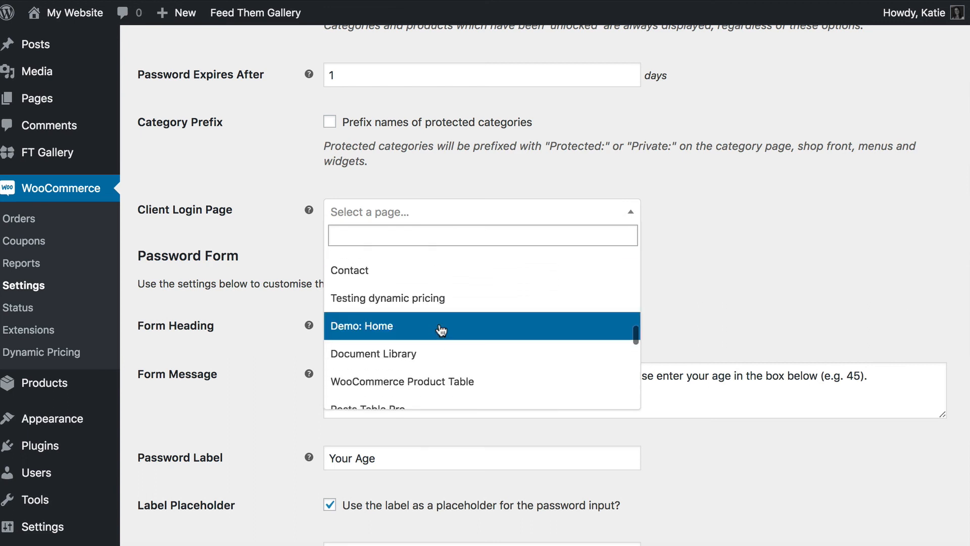
scroll(441, 329, down, 8)
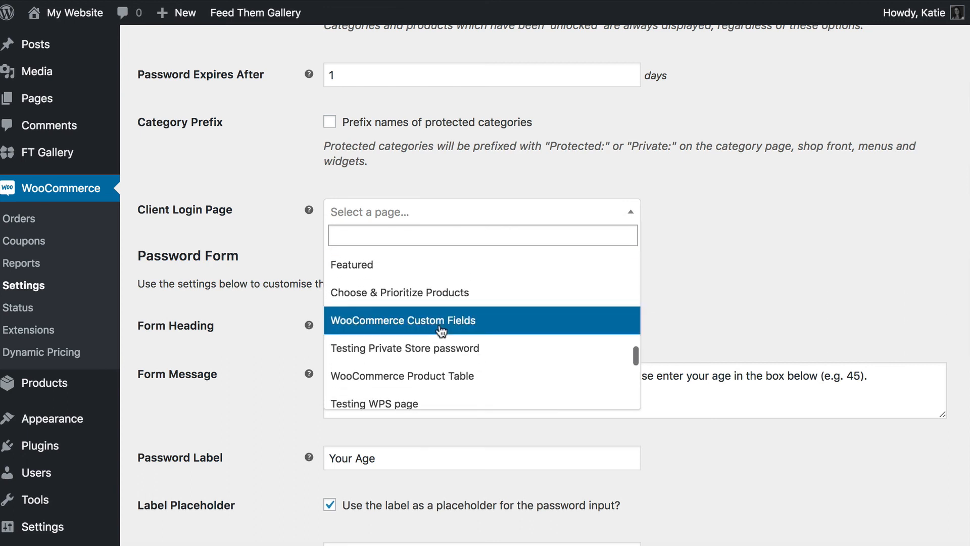
scroll(441, 329, down, 8)
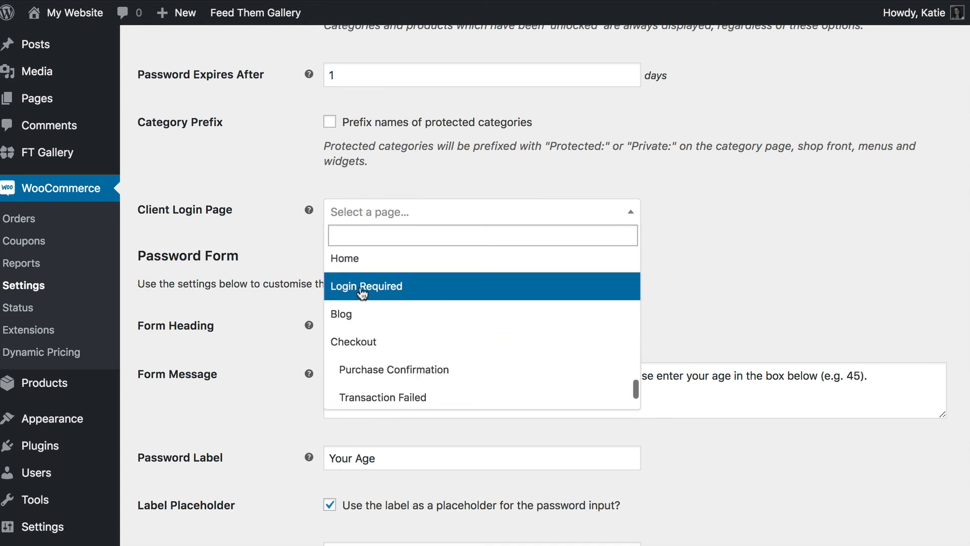
click(363, 287)
scroll(368, 220, down, 1)
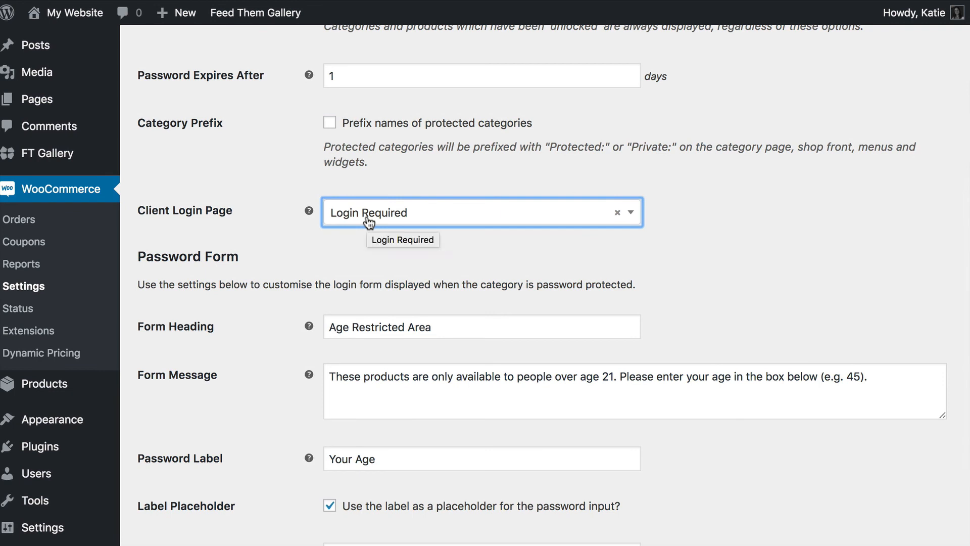
click(216, 223)
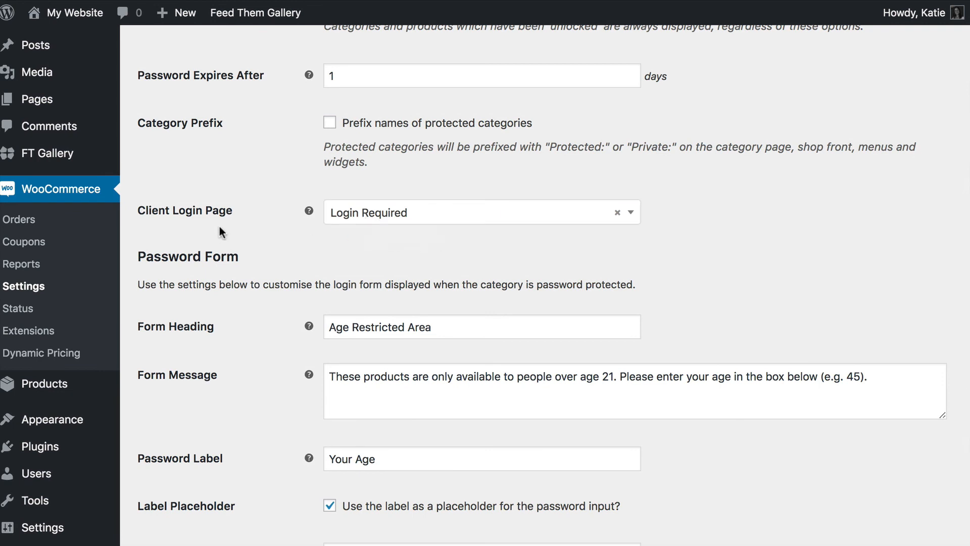
- Replace the Age Restricted Area form heading with 'Restricted Photos'
scroll(245, 238, down, 4)
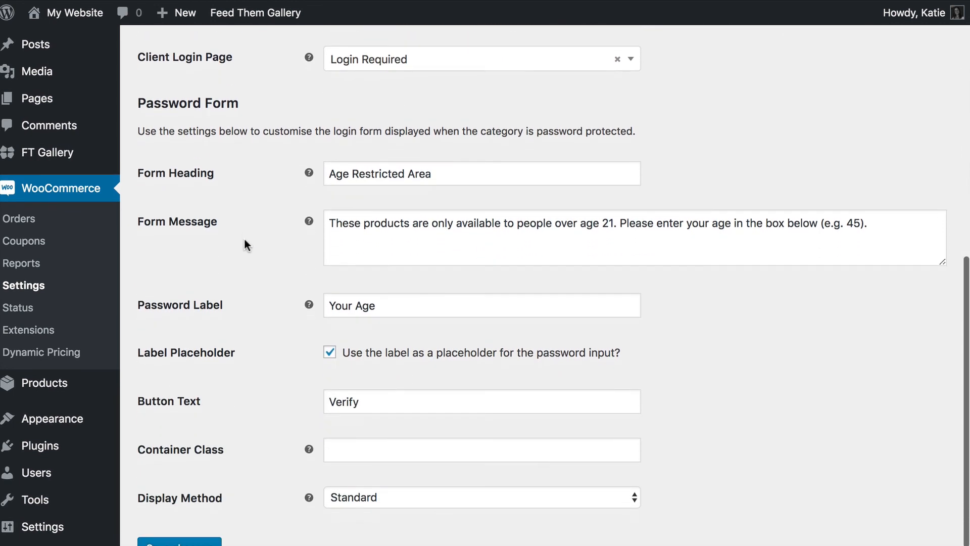
click(453, 145)
key(super+a)
key(BackSpace)
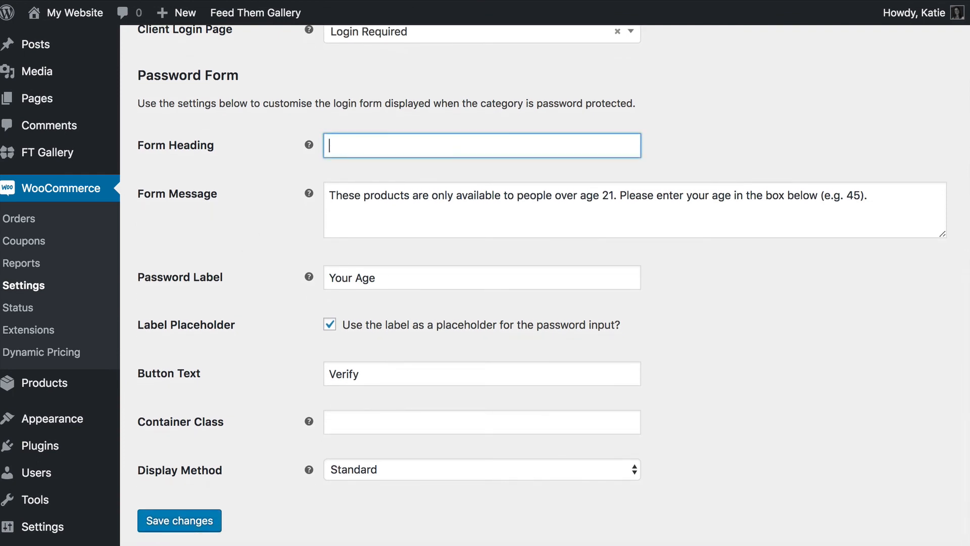
text(Restricted Photos)
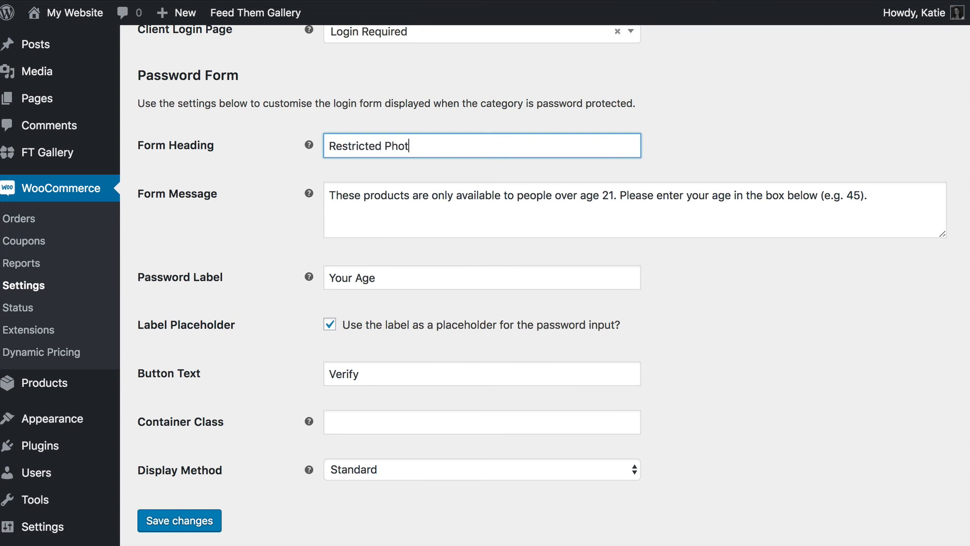
- Replace the form message with a prompt to enter a password to view and purchase photos
click(403, 201)
key(super+a)
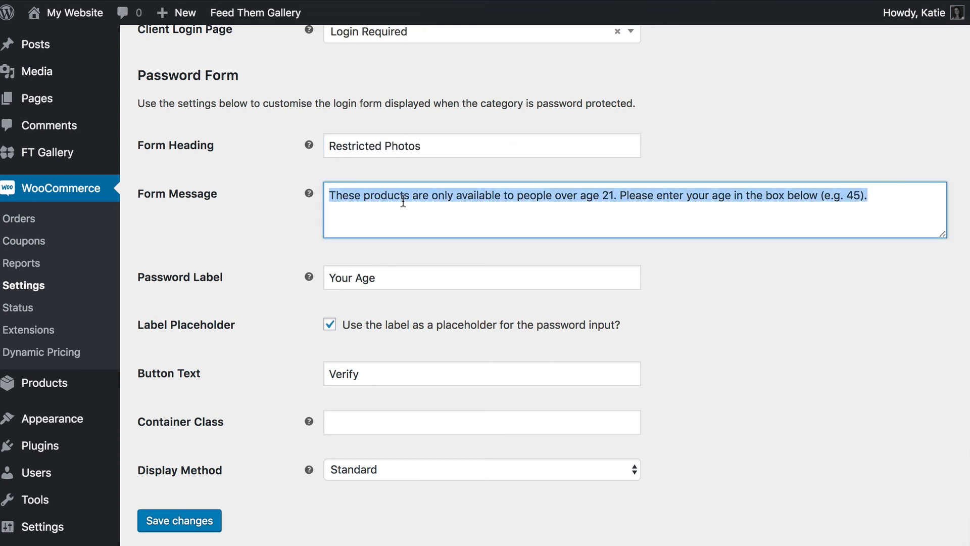
key(BackSpace)
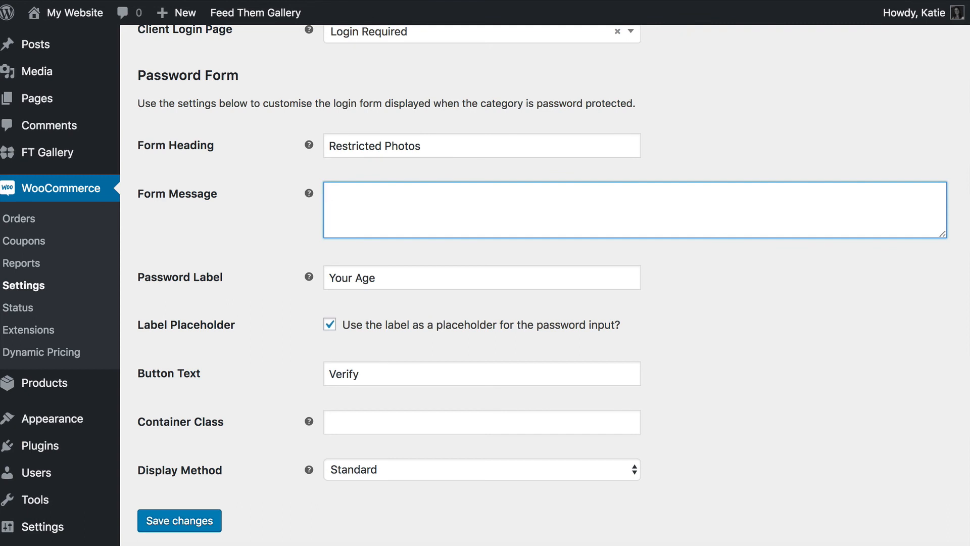
text(Please enter a password to view you)
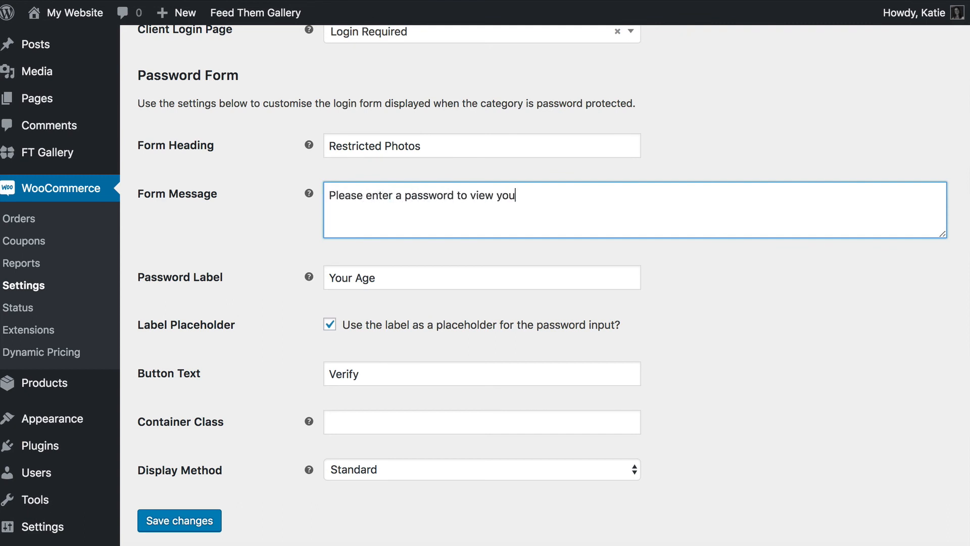
key(BackSpace)
key(BackSpace)
key(BackSpace)
text(and purchase yo)
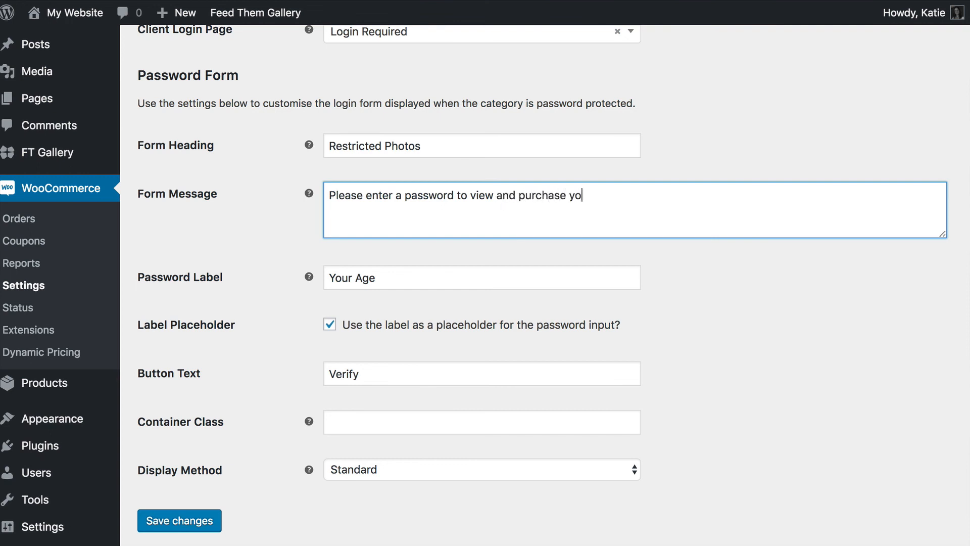
text(ur photos.)
- Set the password label to ENTER and button text to LOGIN, then save changes
drag(392, 277, 235, 275)
key(BackSpace)
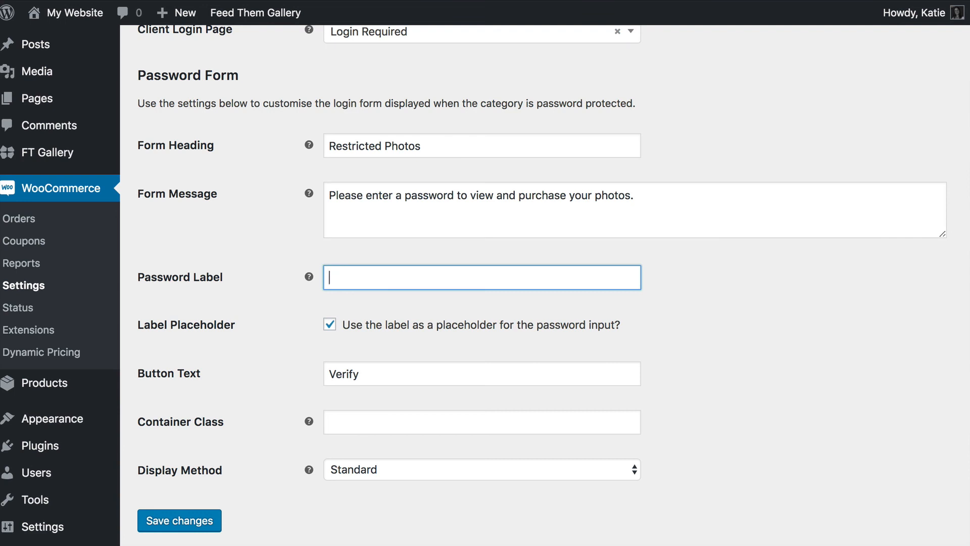
text(ENTER)
key(Tab)
key(Tab)
text(LOGIN)
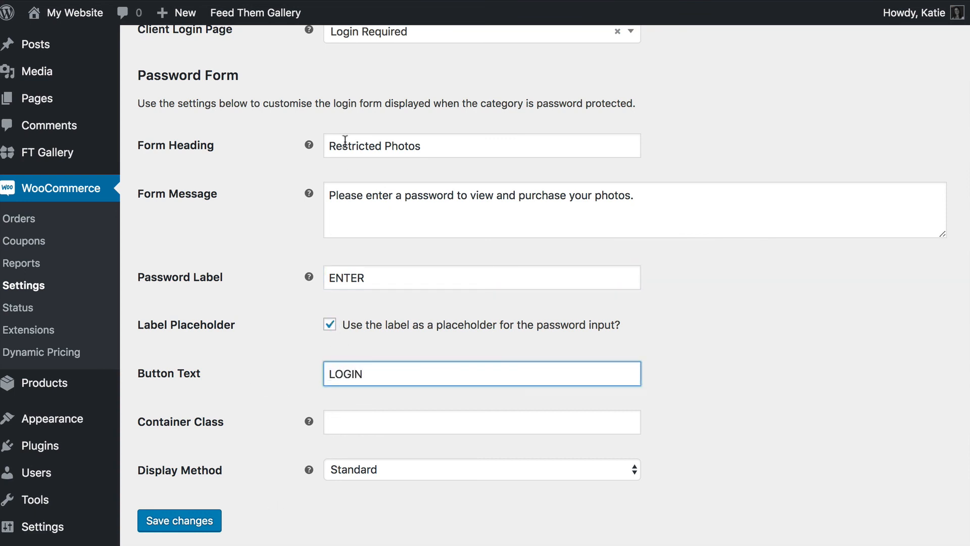
click(179, 523)
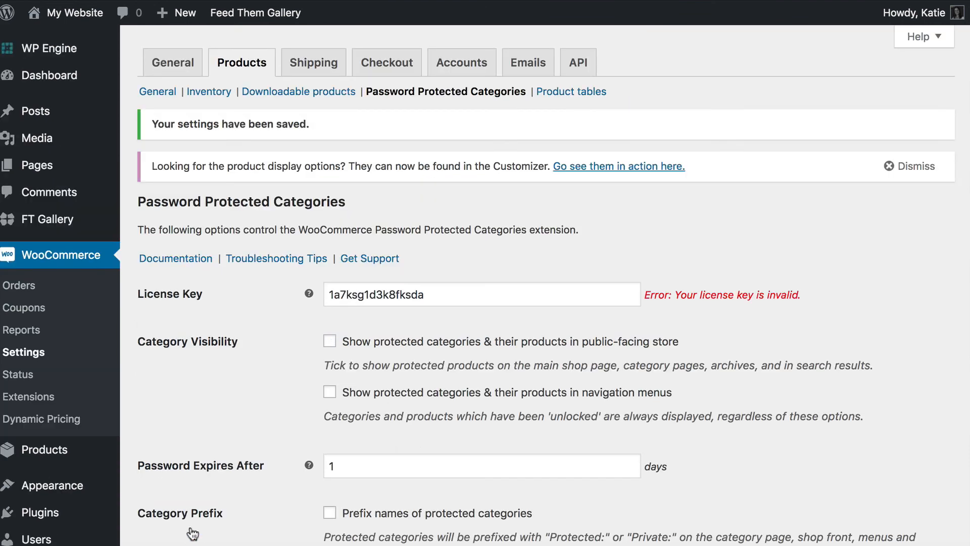
- Search Products > Categories for 'gallery'
scroll(308, 427, down, 2)
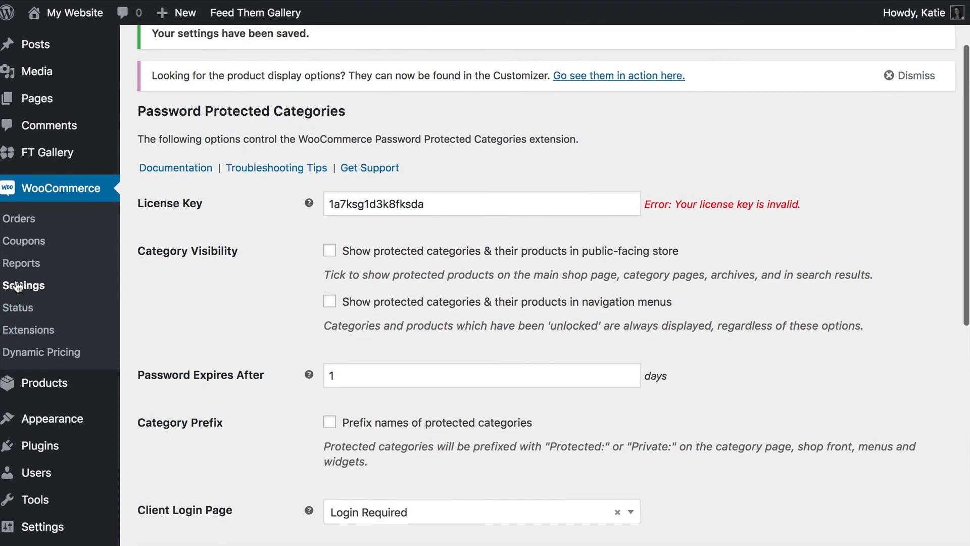
scroll(38, 340, down, 1)
mouse_move(32, 387)
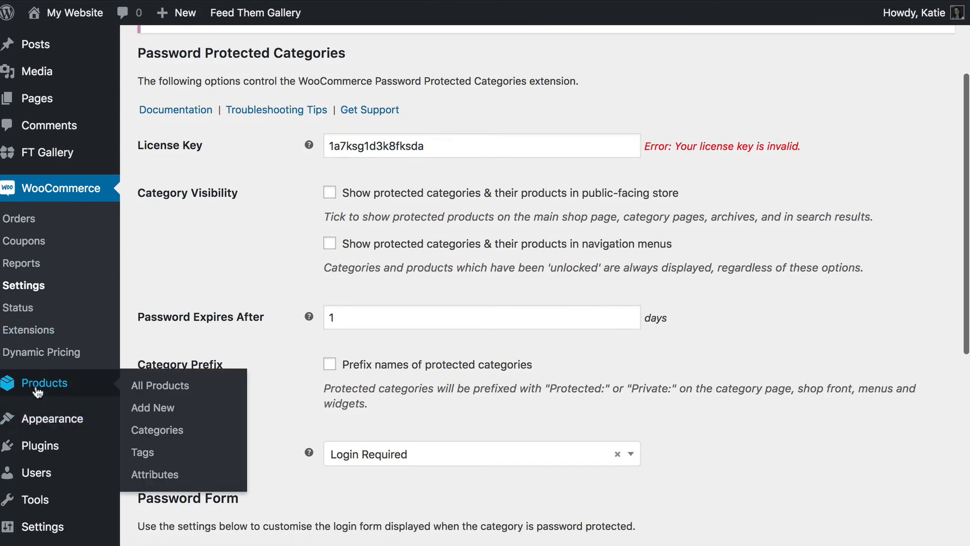
click(163, 433)
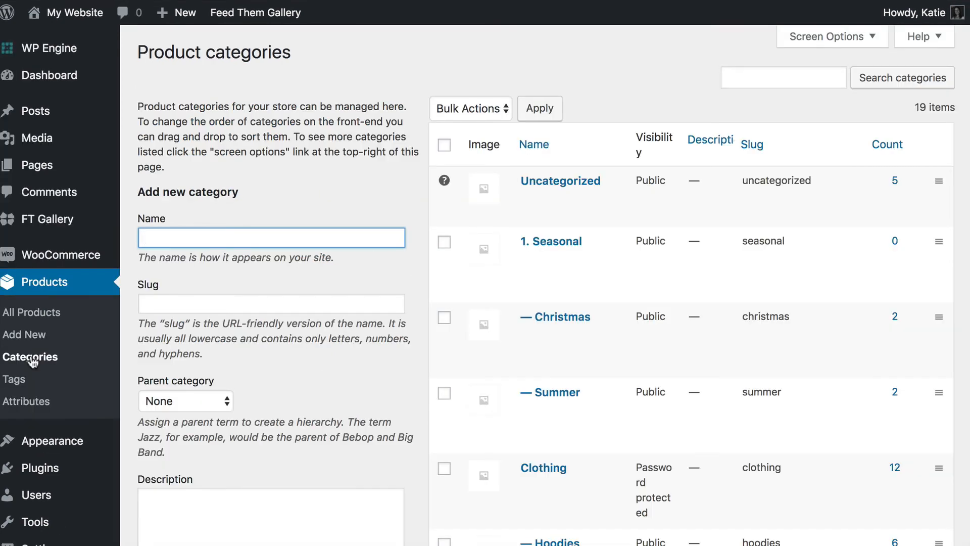
click(751, 80)
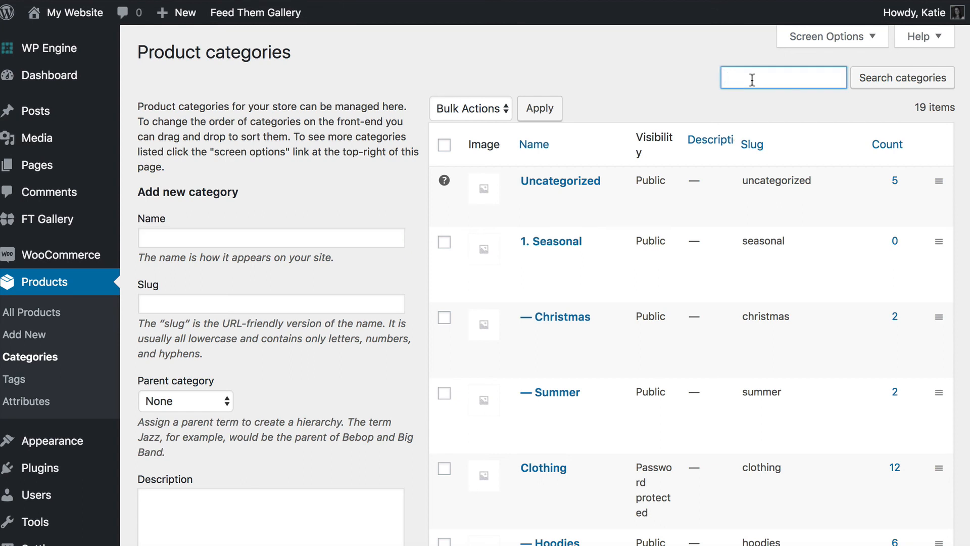
text(gallery)
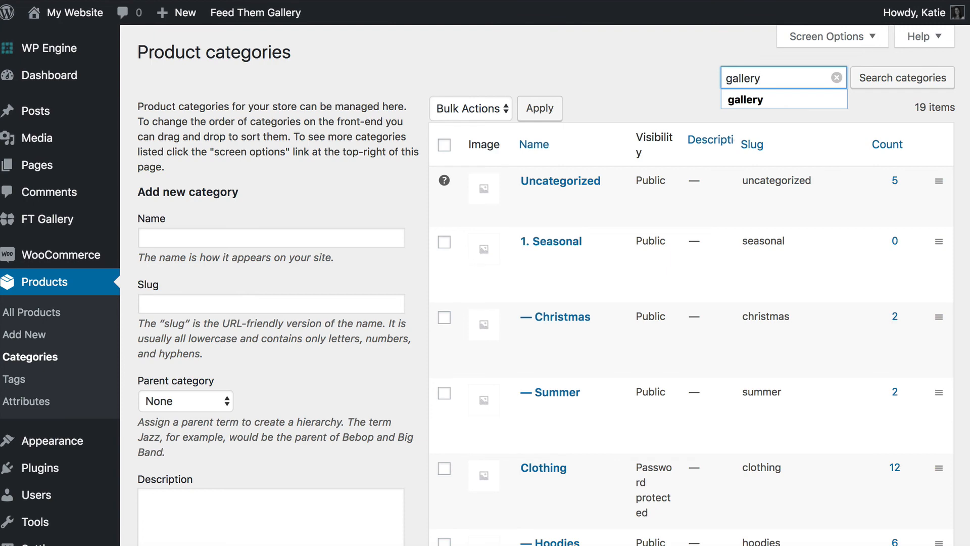
key(Return)
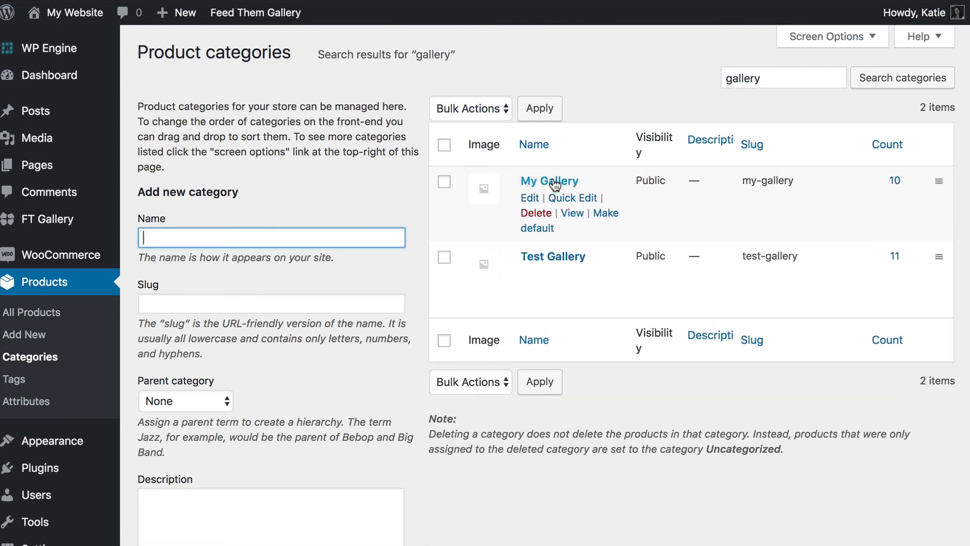
- Open the My Gallery category and set its Visibility to Password protected
click(543, 183)
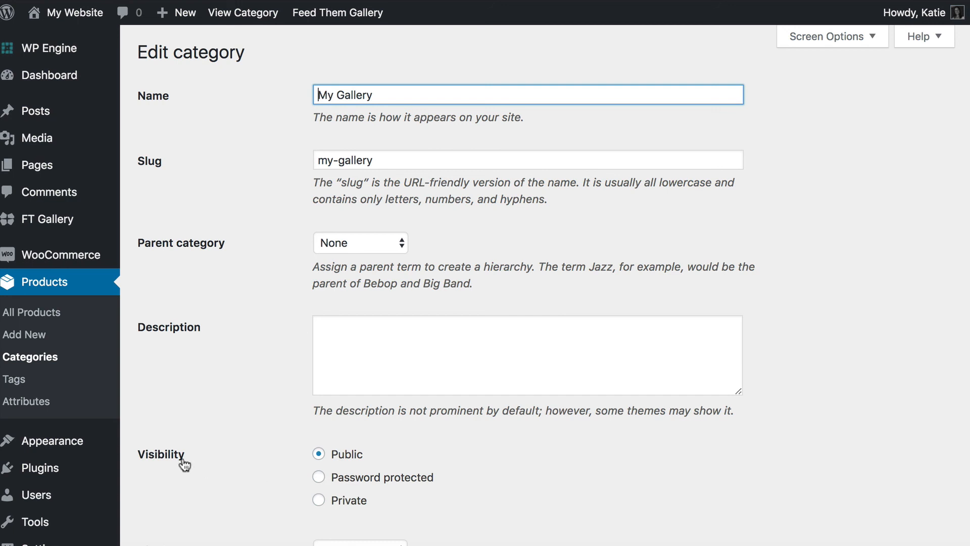
click(324, 478)
scroll(495, 489, down, 3)
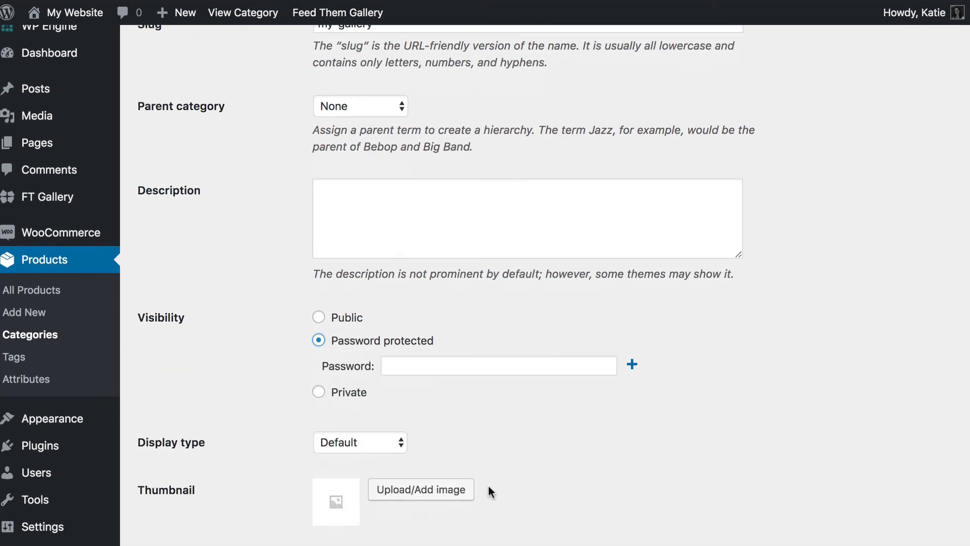
- Enter two client passwords in the category's password fields
click(399, 367)
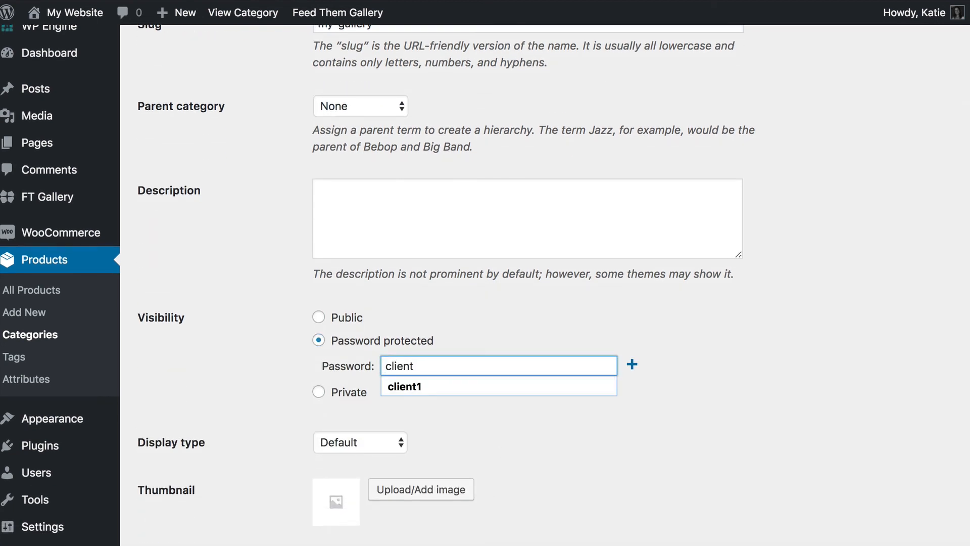
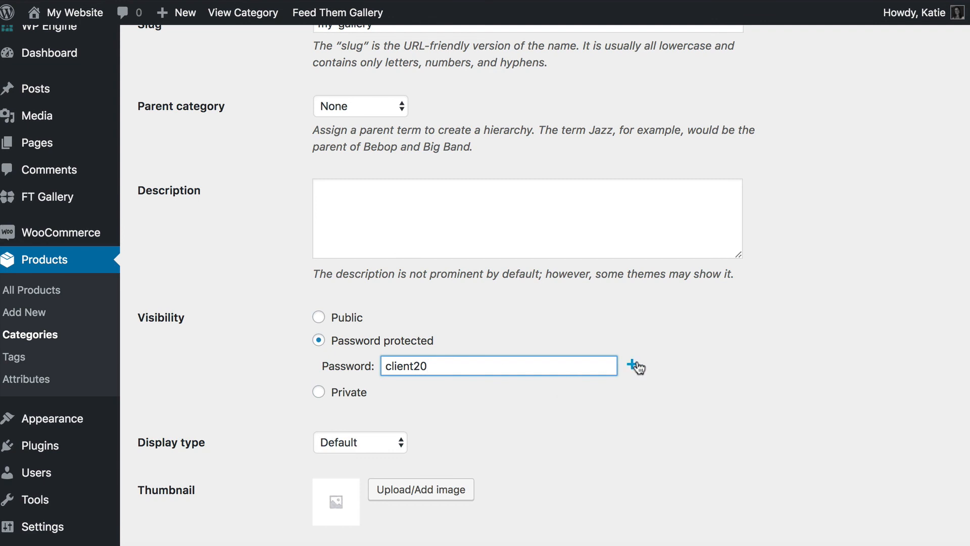
click(632, 364)
click(453, 392)
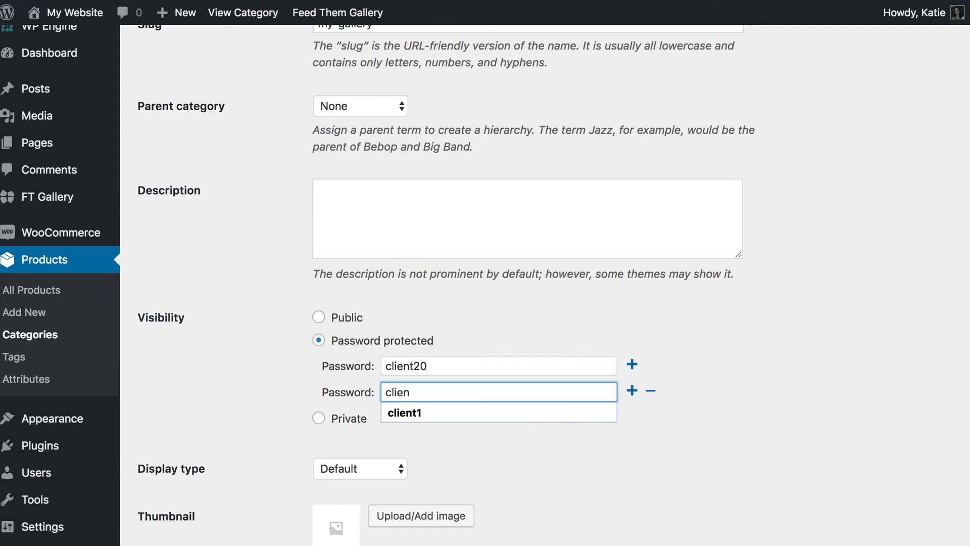
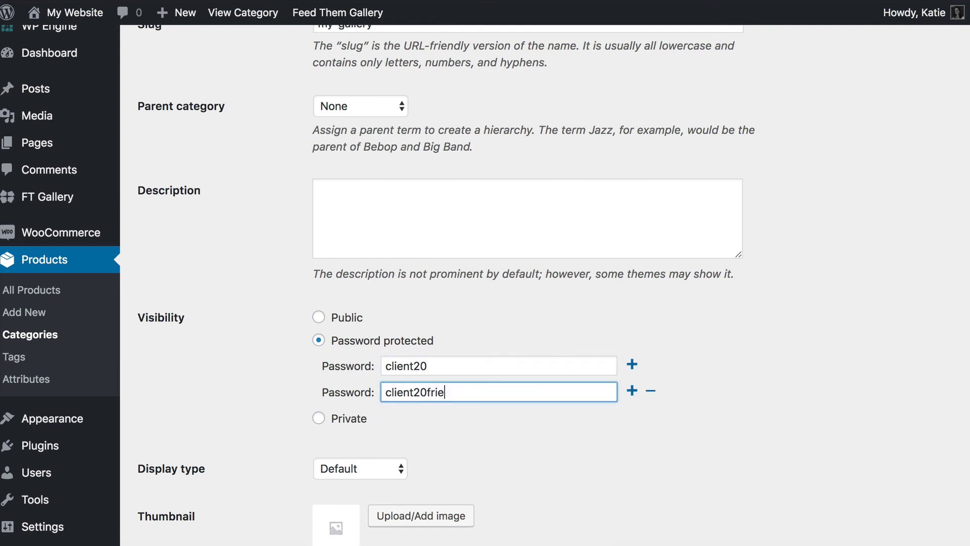
drag(451, 367, 381, 367)
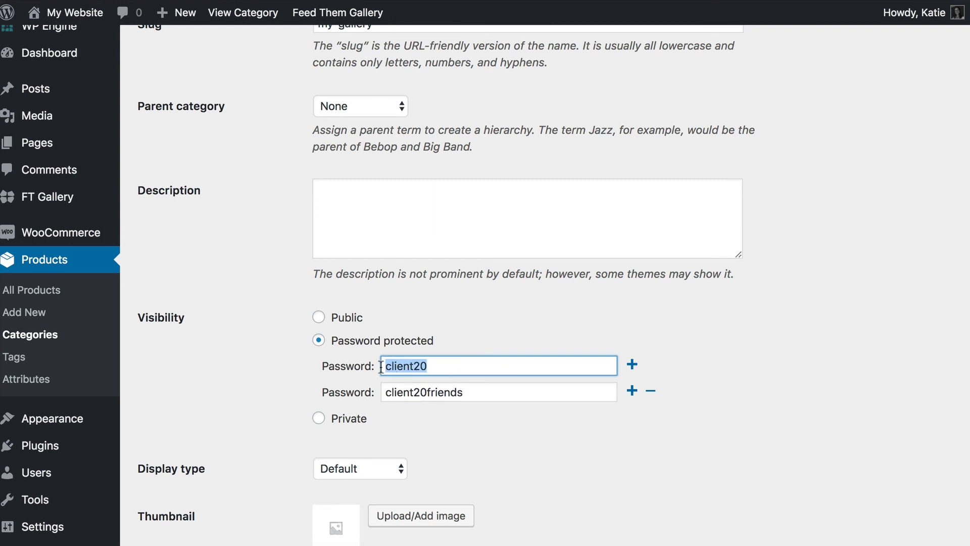
drag(509, 392, 286, 394)
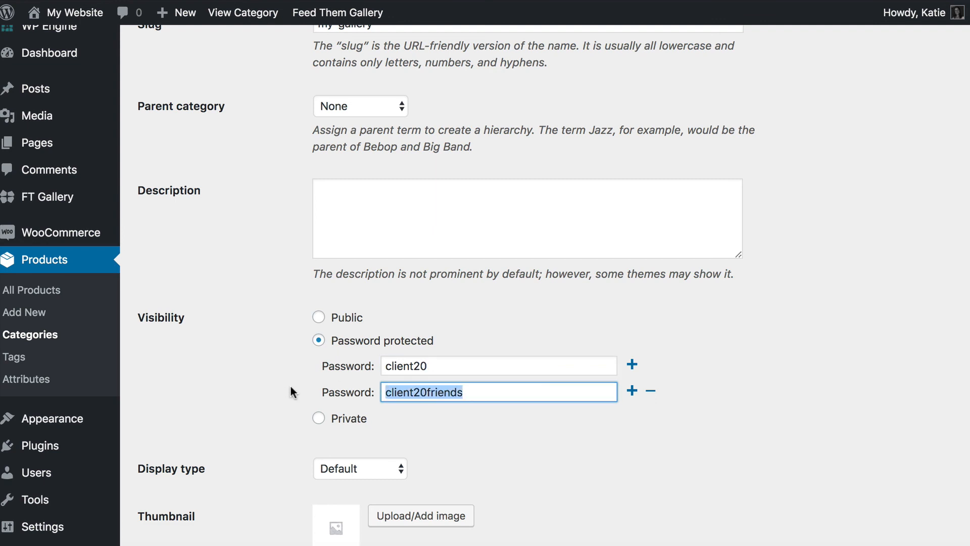
drag(476, 366, 311, 363)
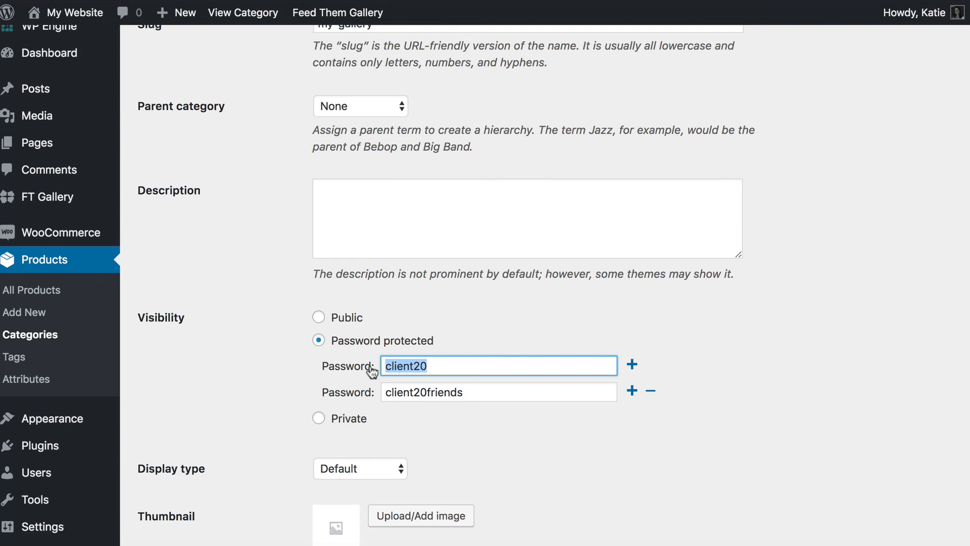
click(445, 367)
click(478, 389)
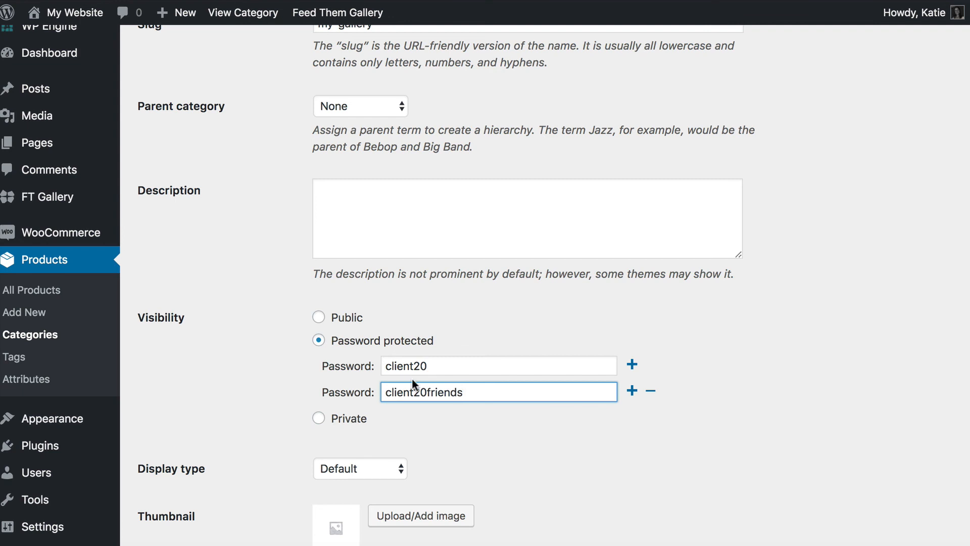
- Update the My Gallery category and view it on the site
scroll(348, 370, down, 2)
scroll(348, 372, down, 1)
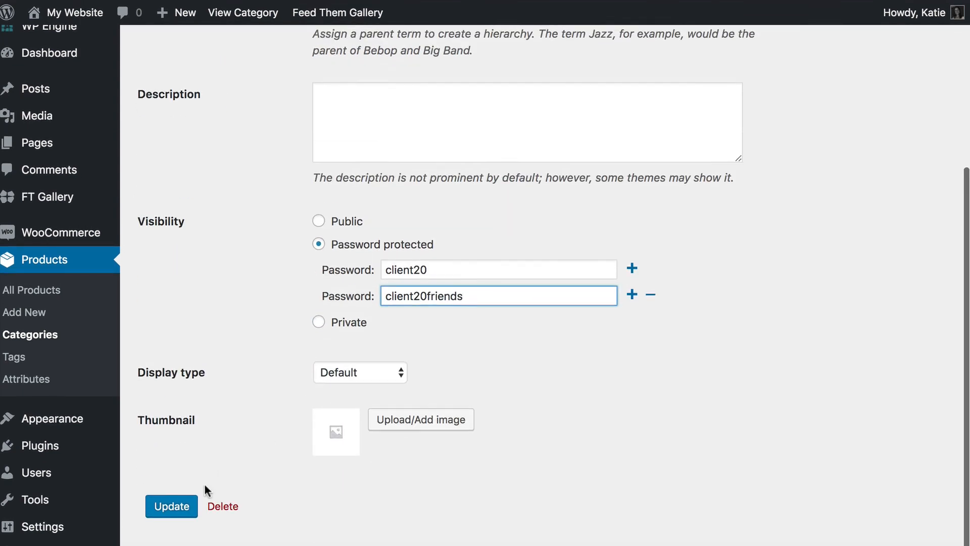
click(172, 506)
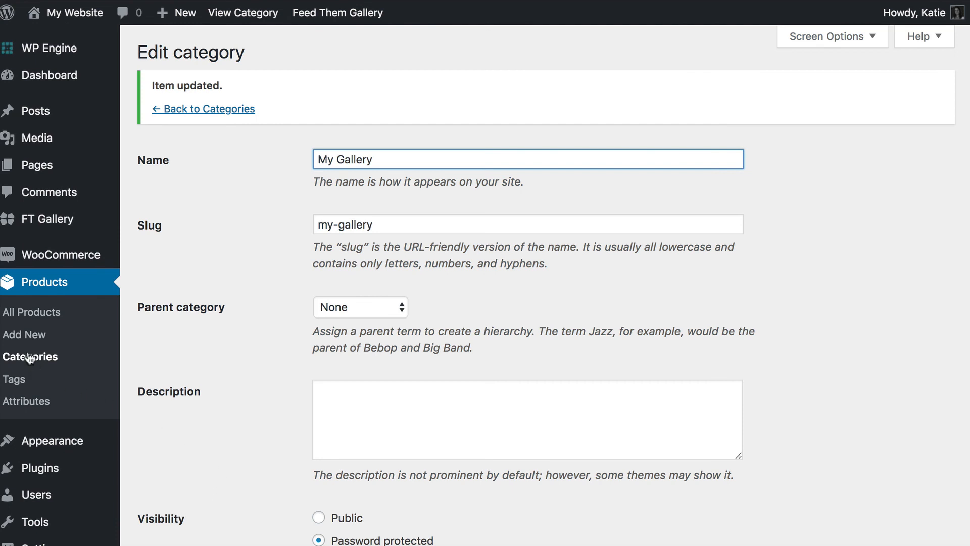
click(223, 15)
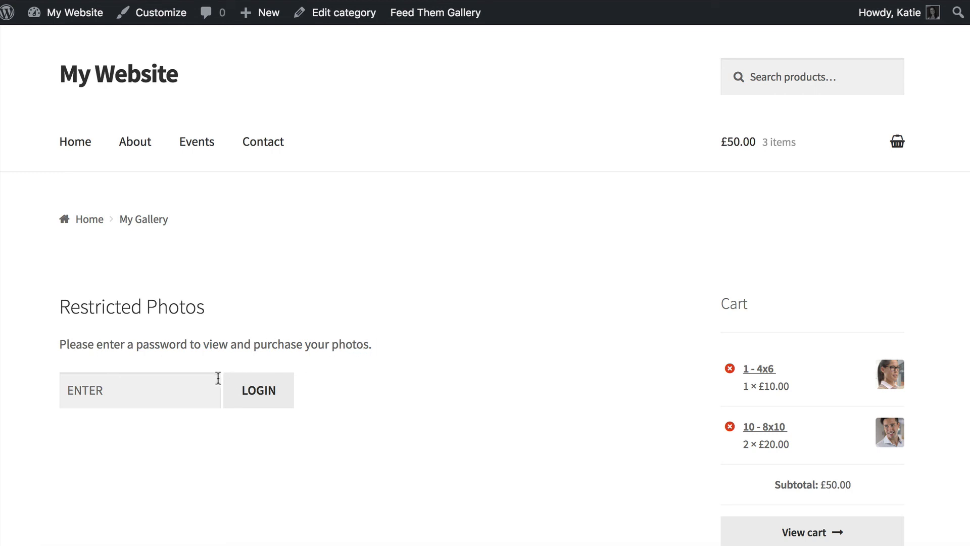
- Place the cursor in the Restricted Photos form's password field
click(119, 393)
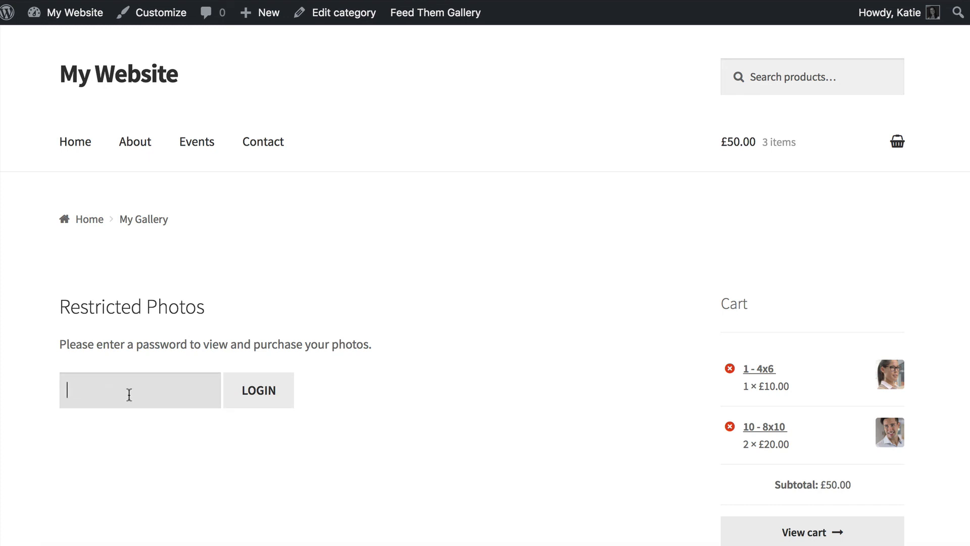
- Submit the gallery password to unlock the Photo Order Form and review the first photo's price
click(255, 399)
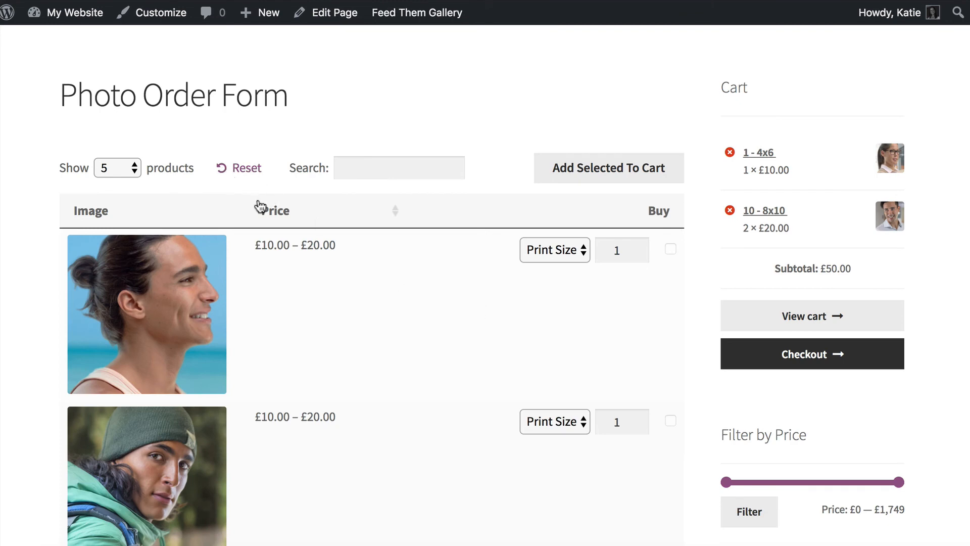
scroll(260, 206, down, 3)
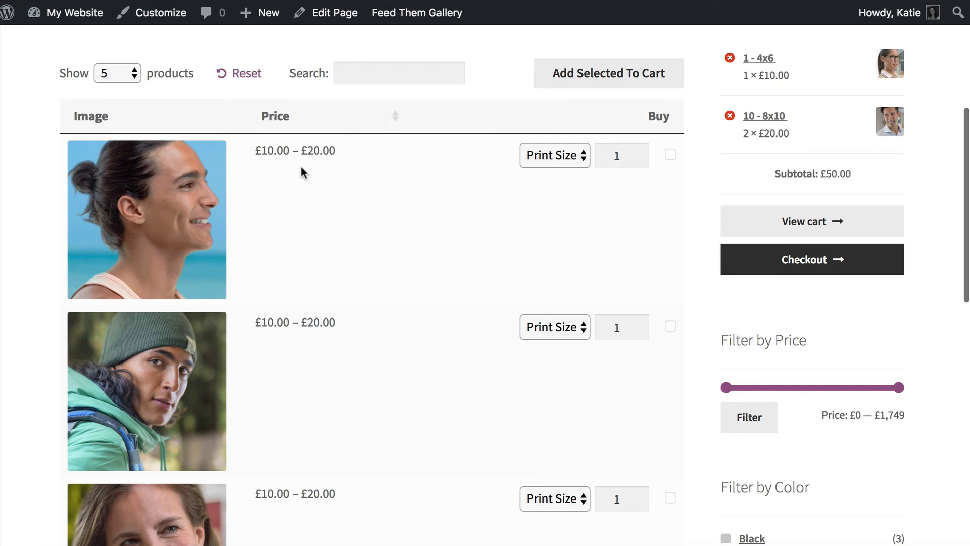
drag(257, 151, 342, 157)
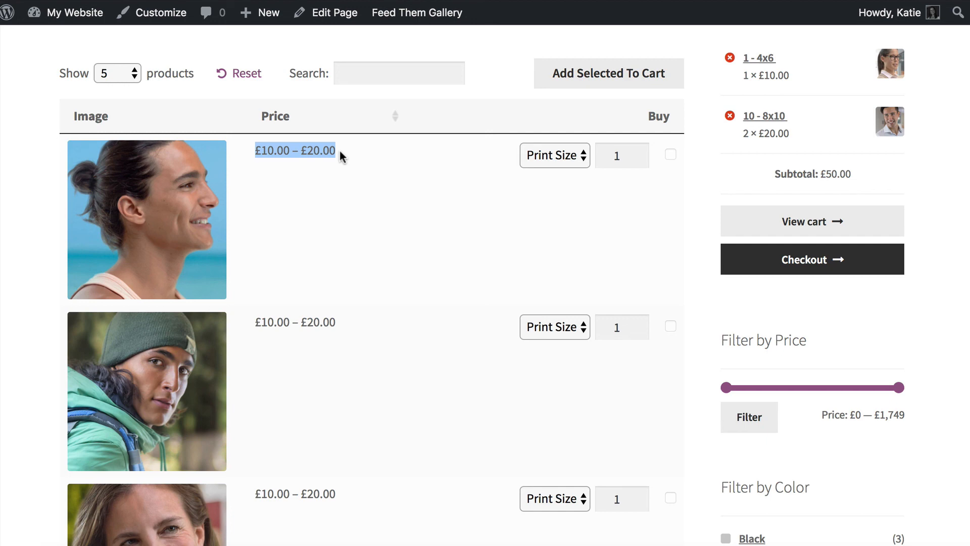
click(339, 148)
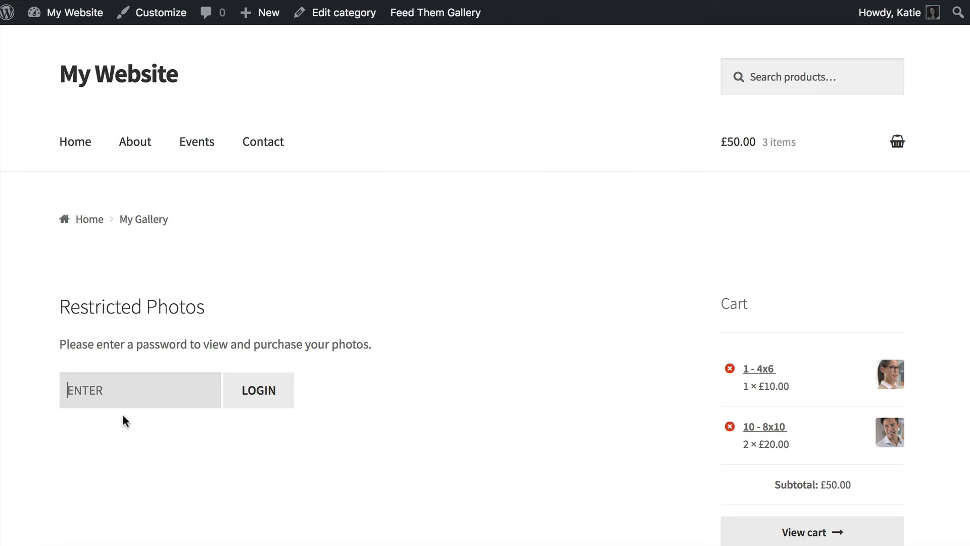
click(95, 392)
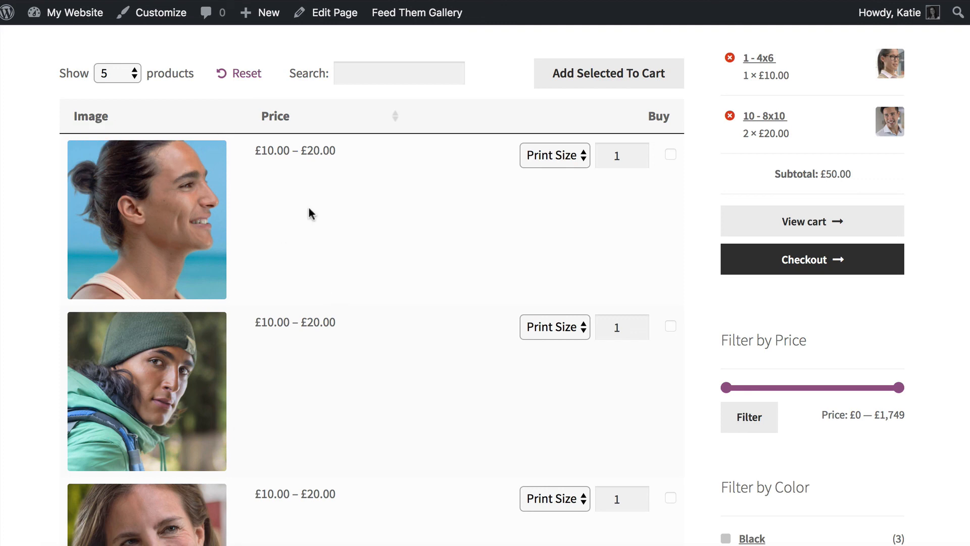
drag(256, 150, 339, 153)
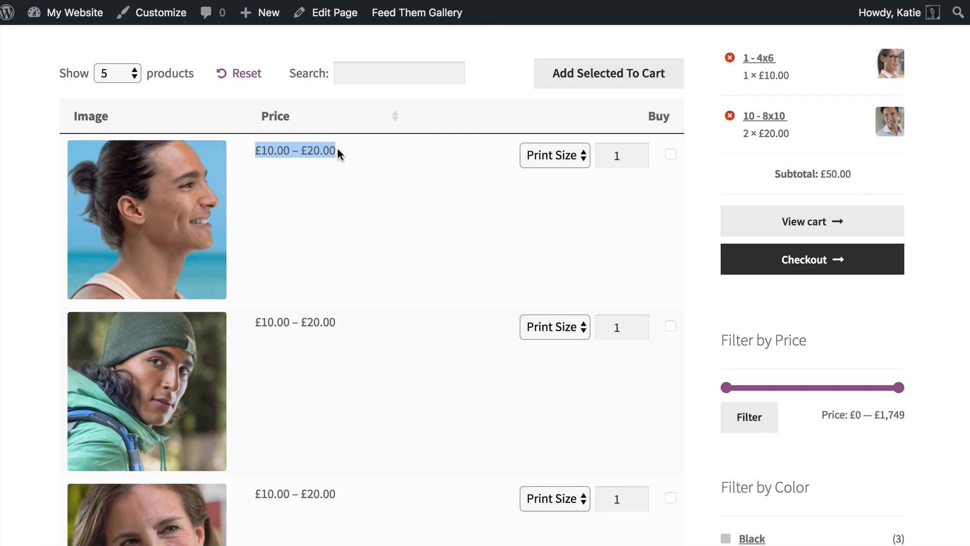
click(338, 153)
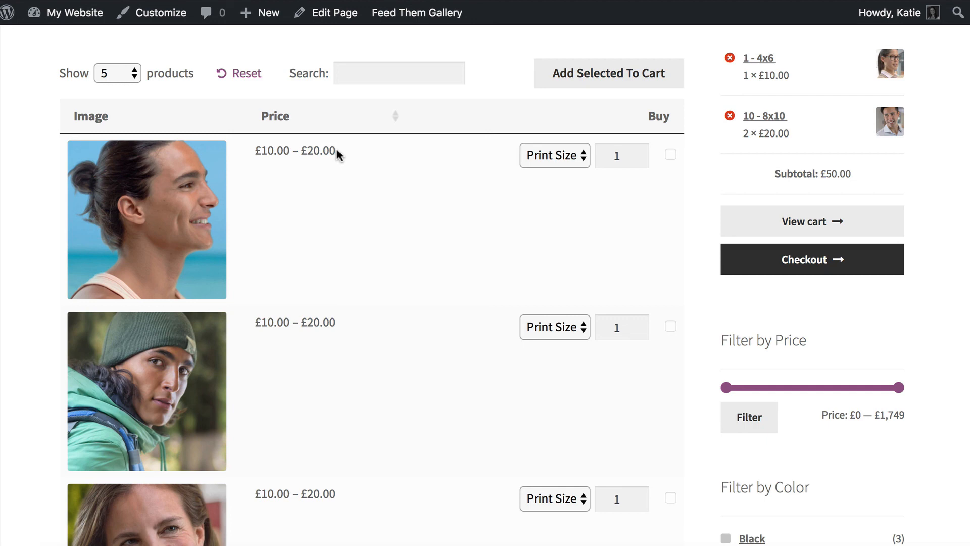
- Set the first photo's Print Size to 4x6 (£10.00)
click(565, 155)
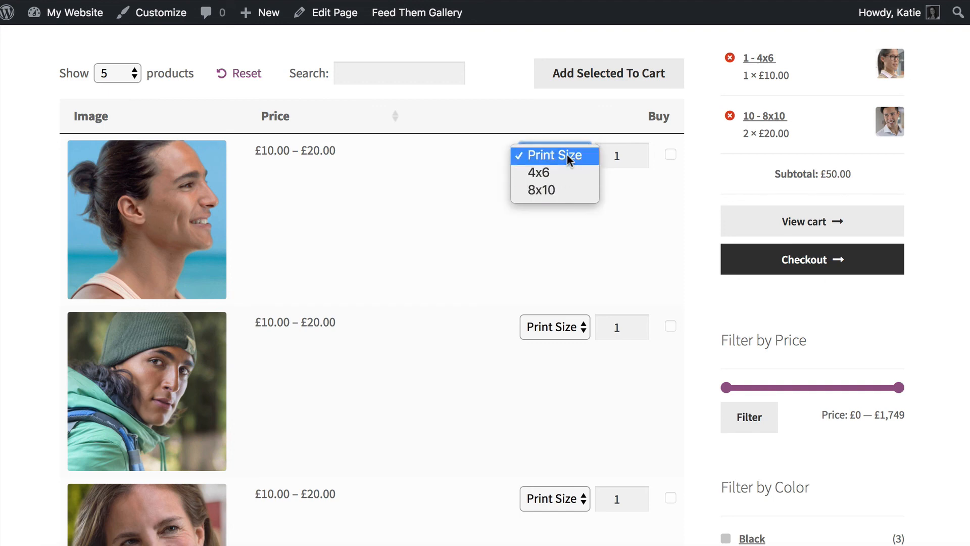
click(627, 156)
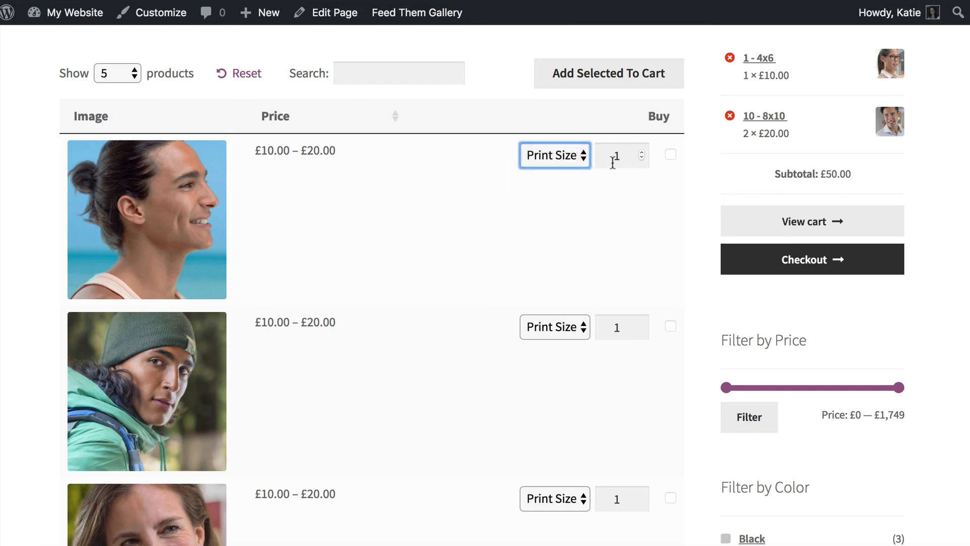
click(562, 159)
click(562, 158)
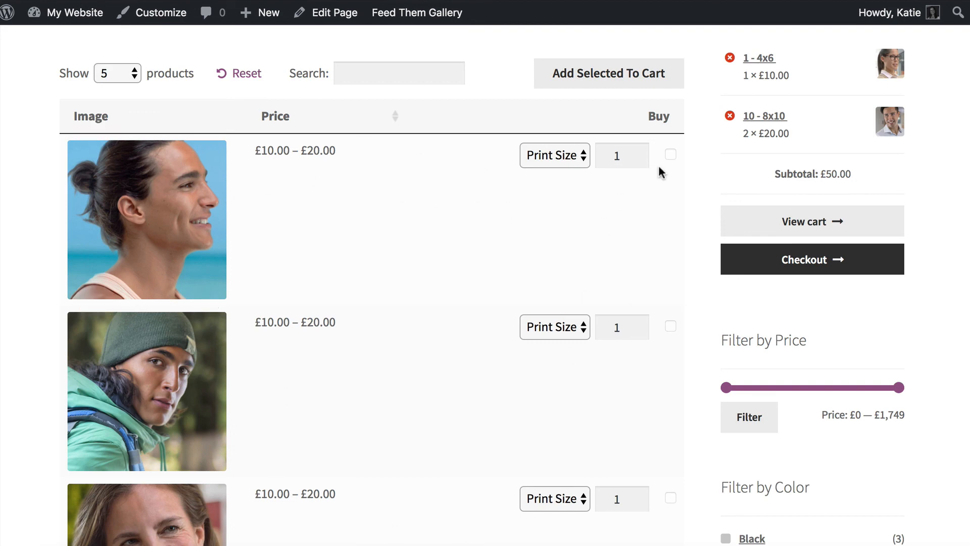
click(563, 155)
click(560, 174)
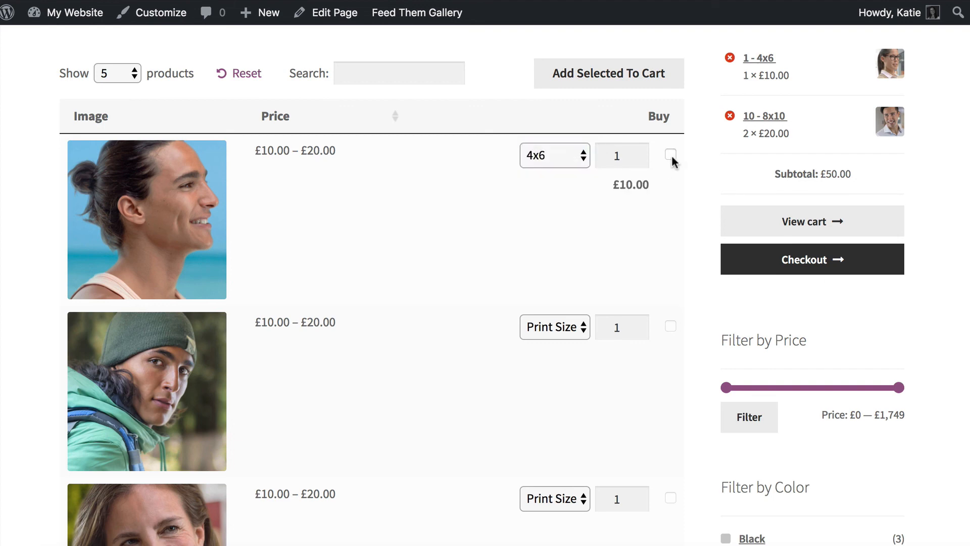